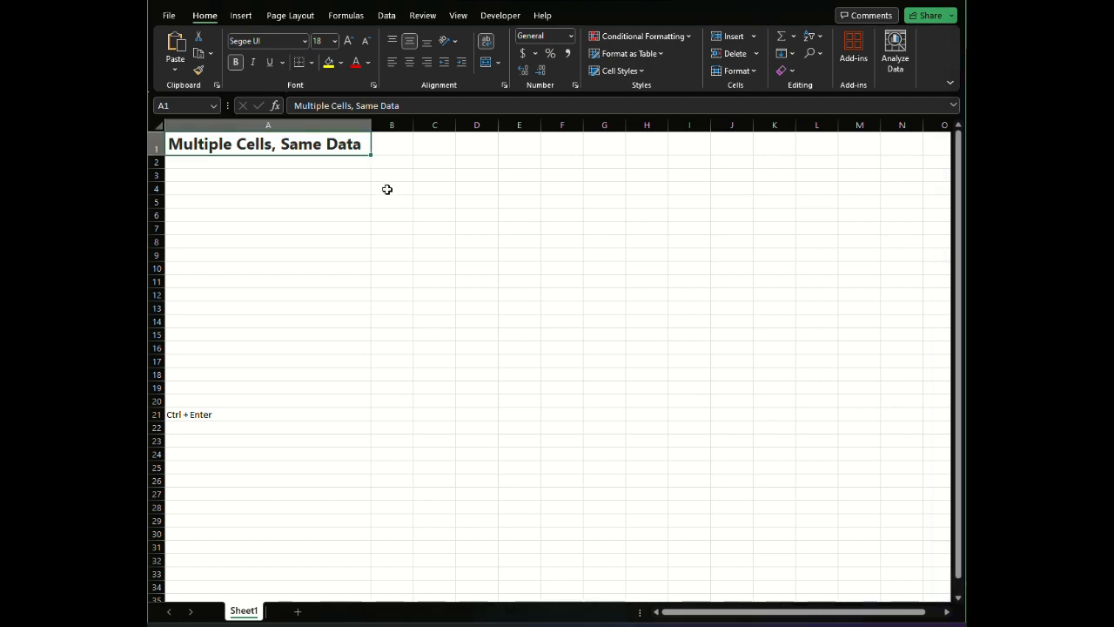
Fill 29 scattered, non-adjacent cells between B3 and L27 with the same first name in a single entry.
{"action": "left_click", "coordinate": [397, 215]}
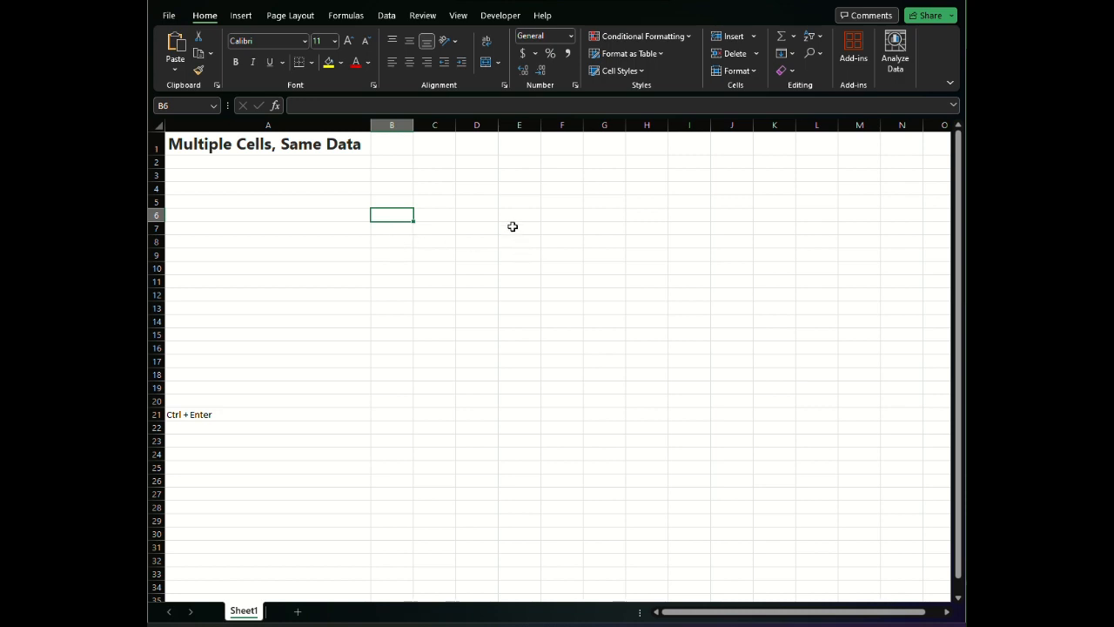
{"action": "left_click", "coordinate": [462, 227], "text": "ctrl"}
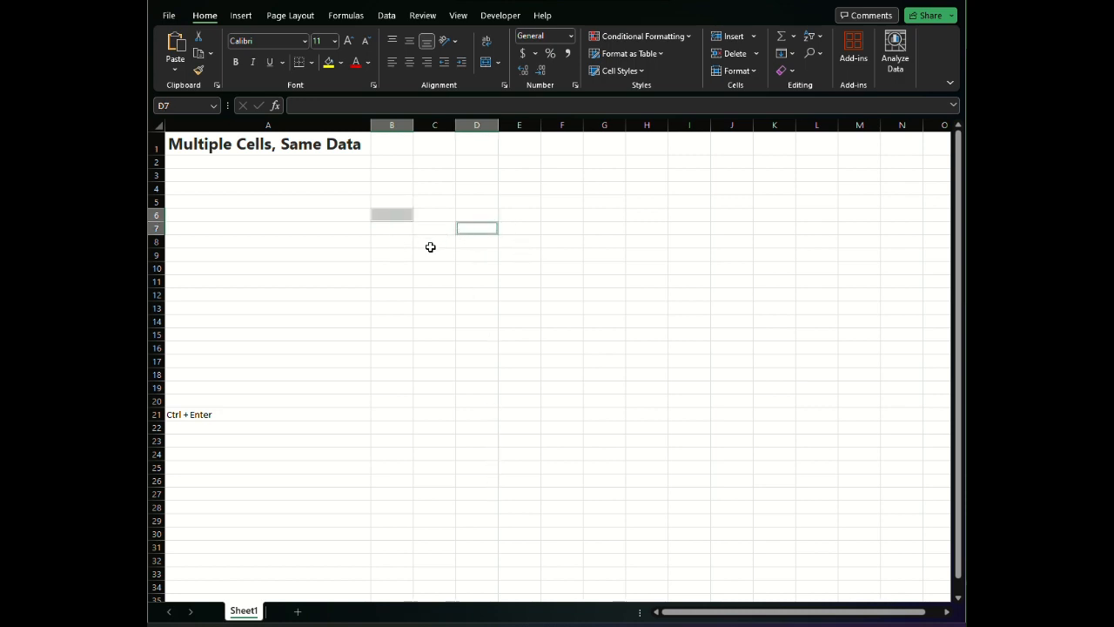
{"action": "left_click", "coordinate": [430, 253], "text": "ctrl"}
{"action": "left_click", "coordinate": [390, 308], "text": "ctrl"}
{"action": "left_click", "coordinate": [509, 296], "text": "ctrl"}
{"action": "left_click", "coordinate": [505, 216], "text": "ctrl"}
{"action": "left_click", "coordinate": [574, 214], "text": "ctrl"}
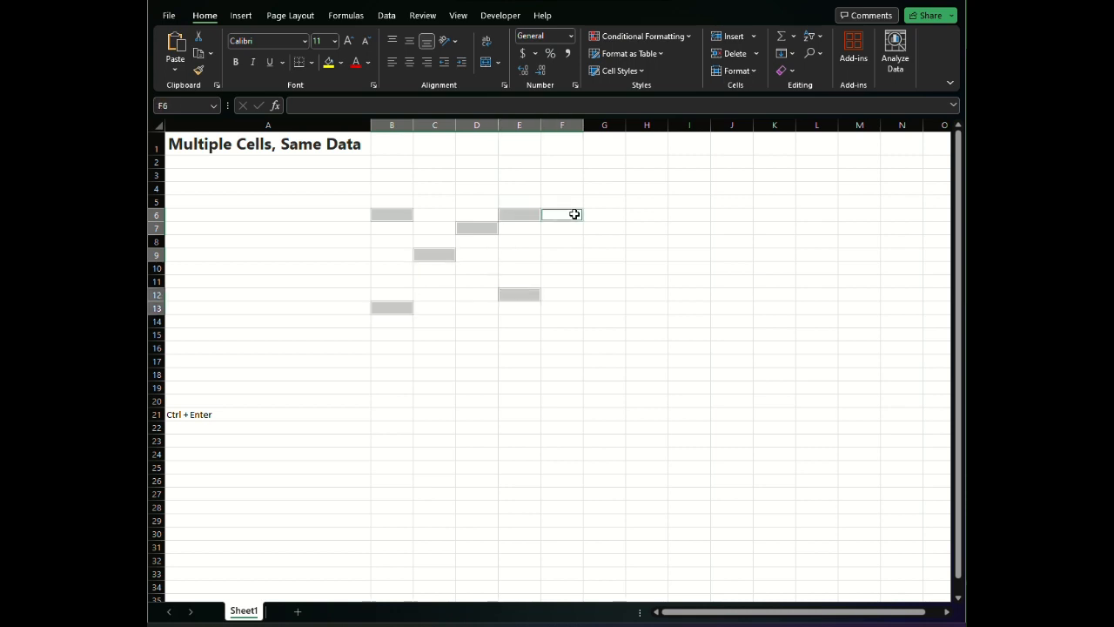
{"action": "left_click", "coordinate": [600, 280], "text": "ctrl"}
{"action": "left_click", "coordinate": [389, 426], "text": "ctrl"}
{"action": "left_click", "coordinate": [702, 338], "text": "ctrl"}
{"action": "left_click", "coordinate": [503, 334], "text": "ctrl"}
{"action": "left_click", "coordinate": [718, 388], "text": "ctrl"}
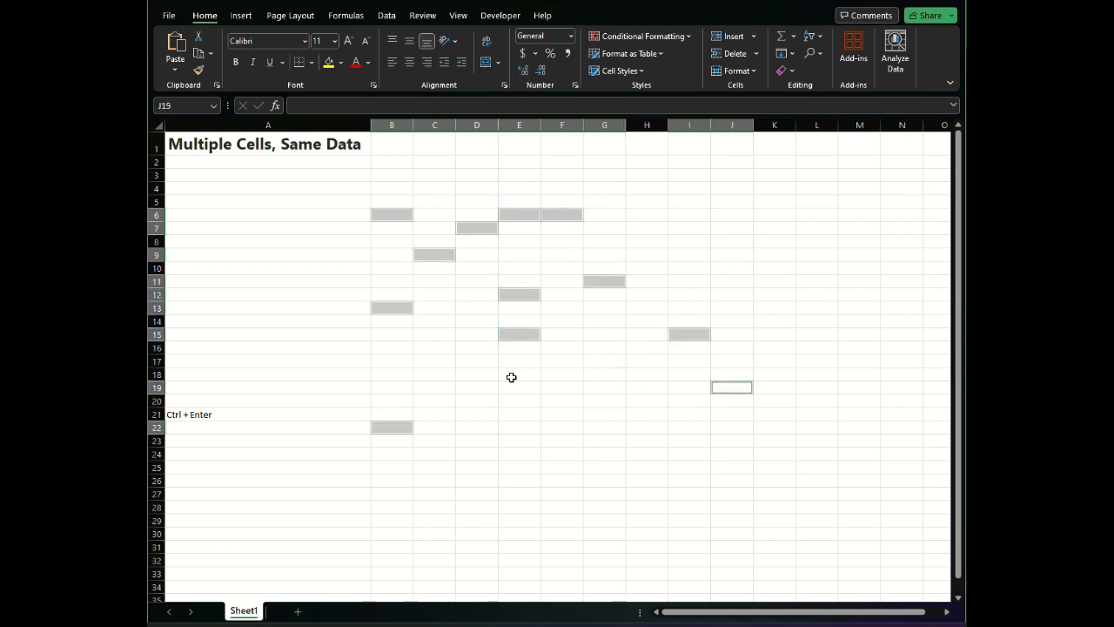
{"action": "left_click", "coordinate": [519, 375], "text": "ctrl"}
{"action": "left_click", "coordinate": [653, 385], "text": "ctrl"}
{"action": "left_click", "coordinate": [604, 359], "text": "ctrl"}
{"action": "left_click", "coordinate": [614, 388], "text": "ctrl"}
{"action": "left_click", "coordinate": [505, 409], "text": "ctrl"}
{"action": "left_click", "coordinate": [683, 438], "text": "ctrl"}
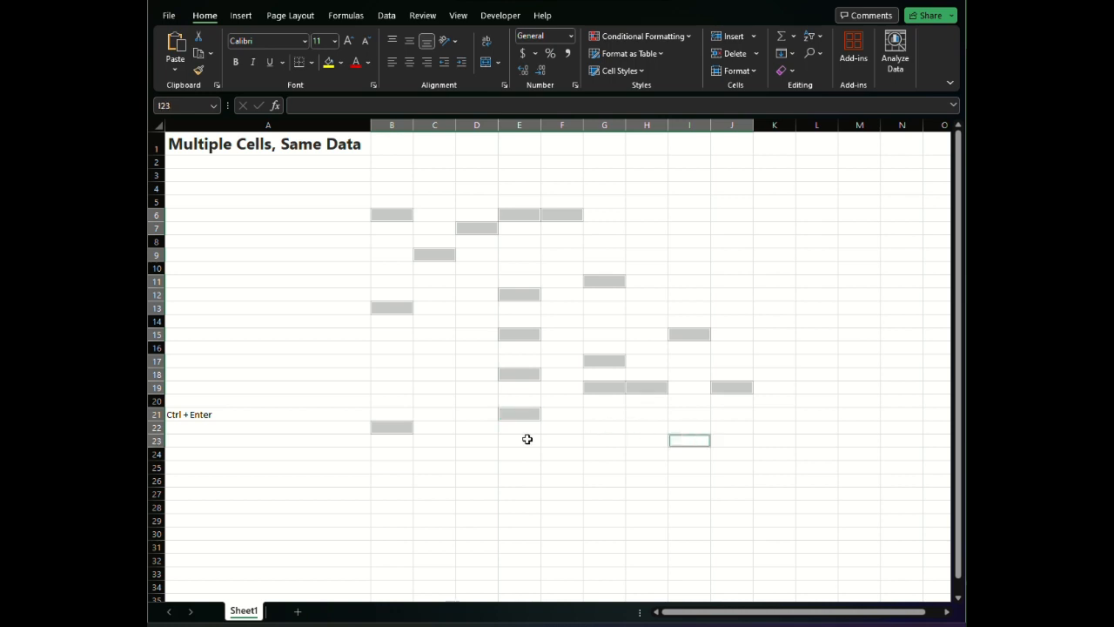
{"action": "left_click", "coordinate": [477, 441], "text": "ctrl"}
{"action": "left_click", "coordinate": [650, 462], "text": "ctrl"}
{"action": "left_click", "coordinate": [620, 466], "text": "ctrl"}
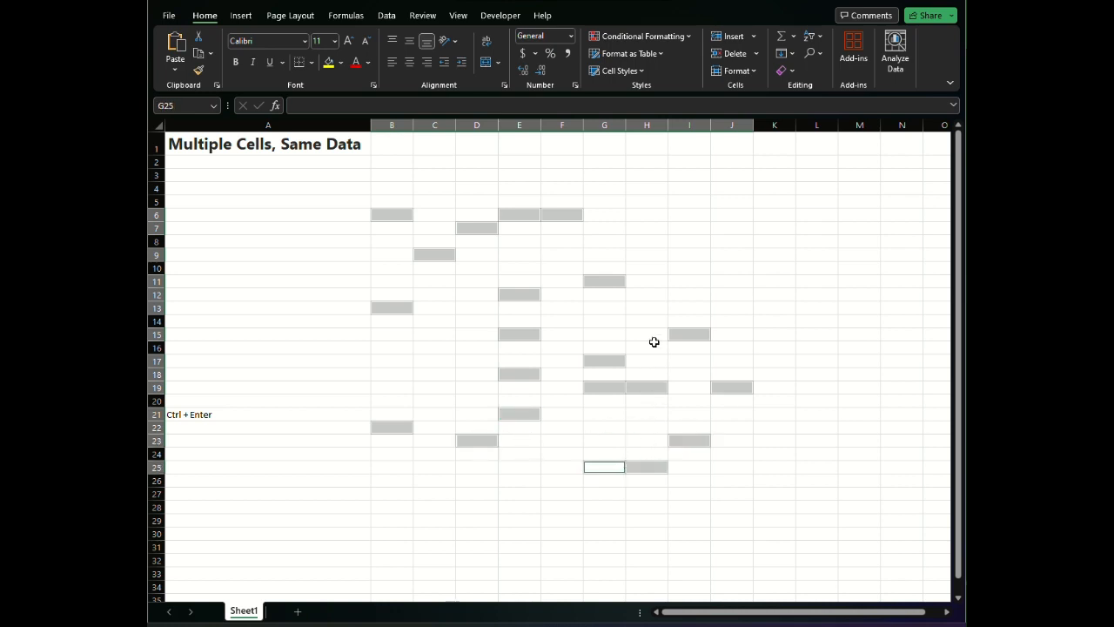
{"action": "left_click", "coordinate": [676, 256], "text": "ctrl"}
{"action": "left_click", "coordinate": [783, 237], "text": "ctrl"}
{"action": "left_click", "coordinate": [674, 198], "text": "ctrl"}
{"action": "left_click", "coordinate": [782, 177], "text": "ctrl"}
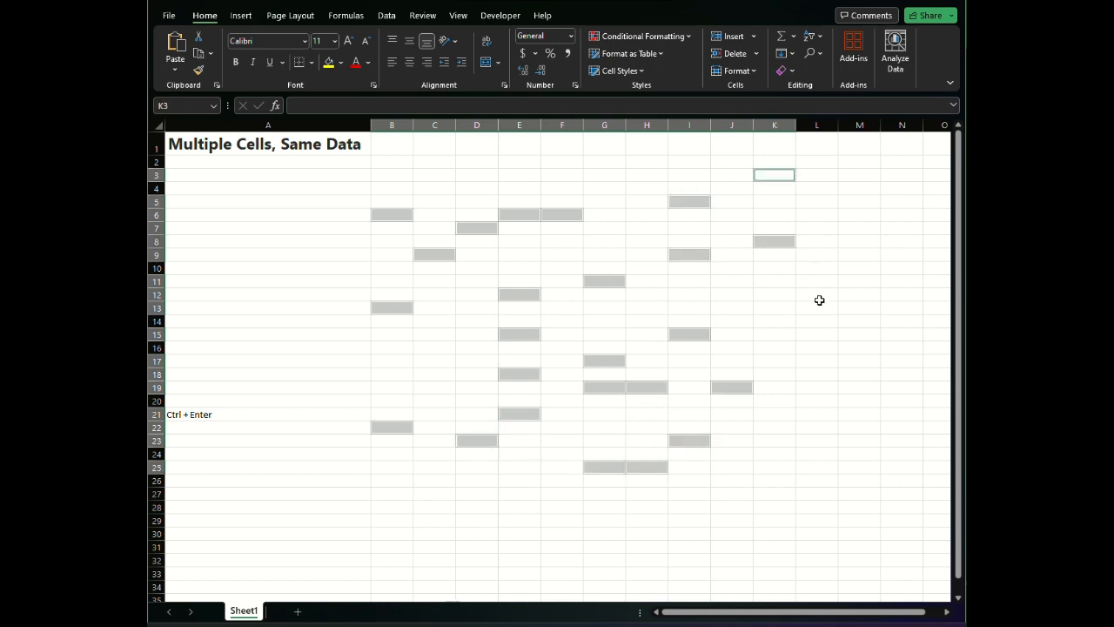
{"action": "left_click", "coordinate": [819, 296], "text": "ctrl"}
{"action": "left_click", "coordinate": [736, 306], "text": "ctrl"}
{"action": "left_click", "coordinate": [813, 374], "text": "ctrl"}
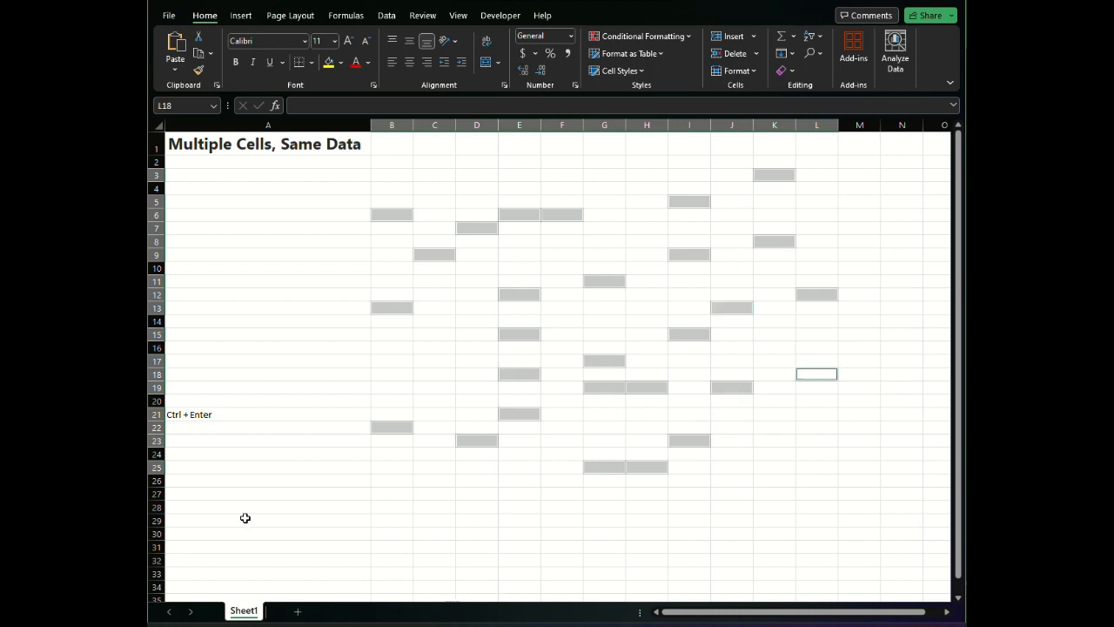
{"action": "left_click", "coordinate": [391, 496], "text": "ctrl"}
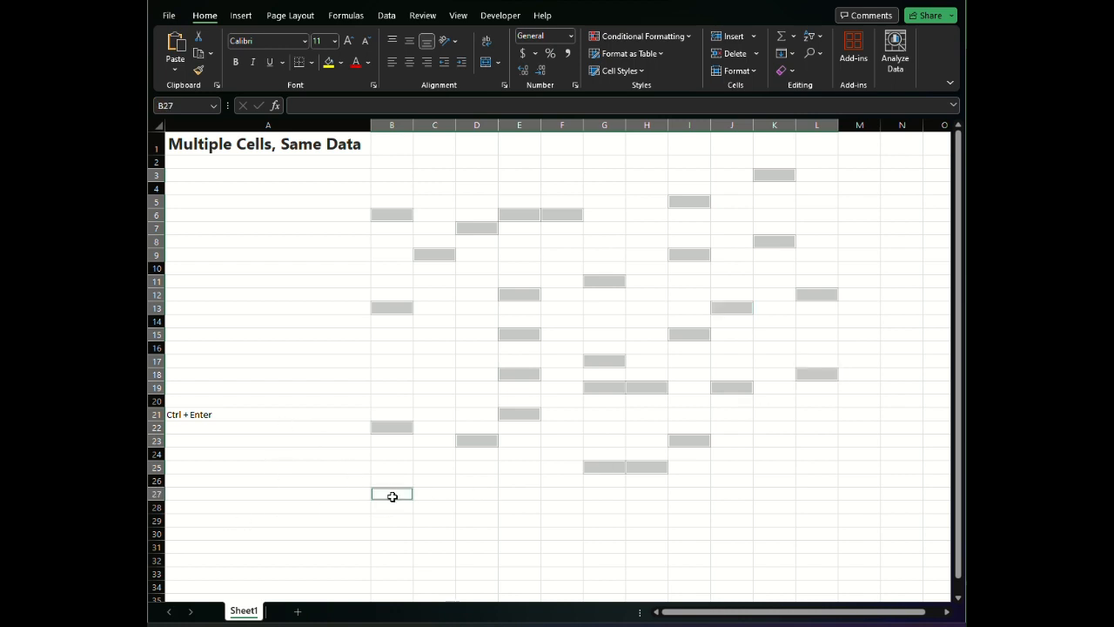
{"action": "type", "text": "J"}
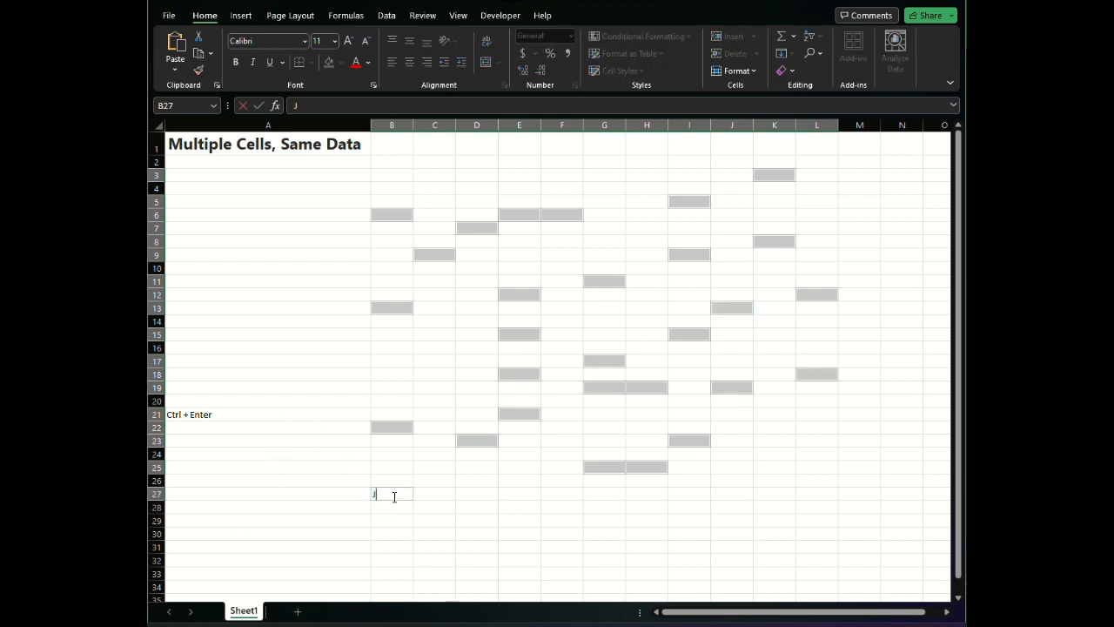
{"action": "type", "text": "oseph"}
{"action": "key", "text": "ctrl+Return"}
{"action": "left_click", "coordinate": [447, 504]}
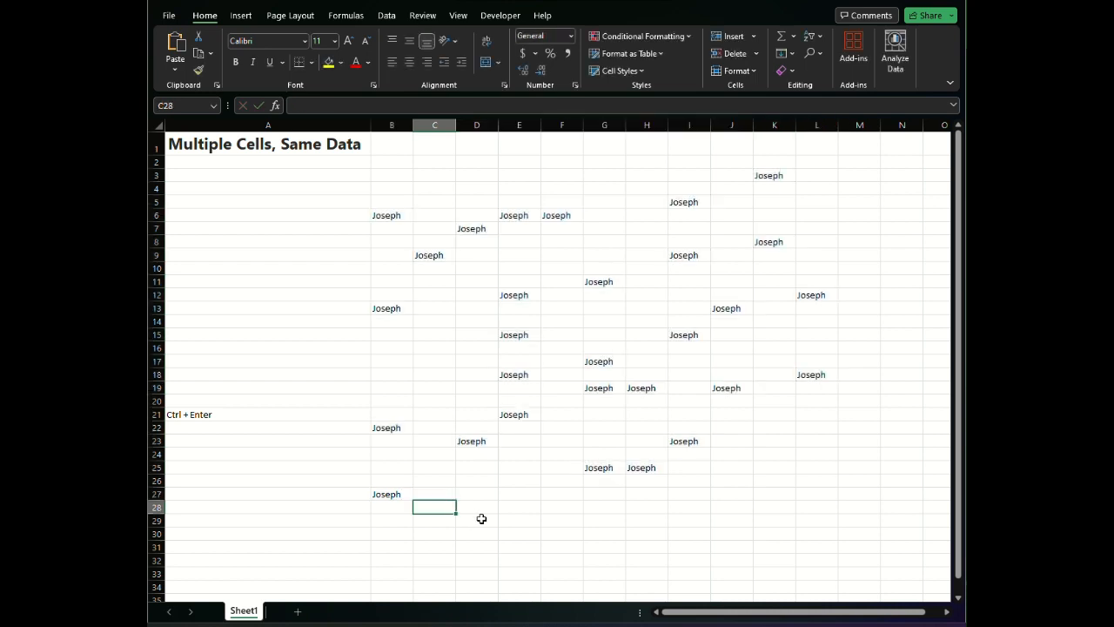
Clear the contents of the range B3:M28 to remove all the repeated name entries.
{"action": "left_click_drag", "start_coordinate": [388, 168], "coordinate": [900, 528]}
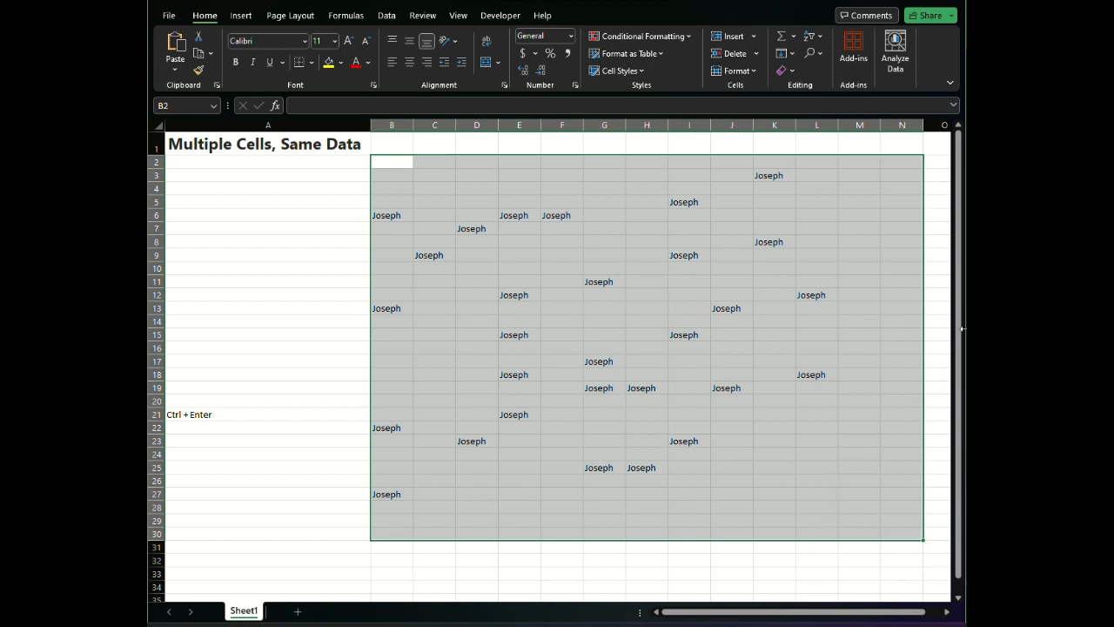
{"action": "left_click", "coordinate": [478, 254]}
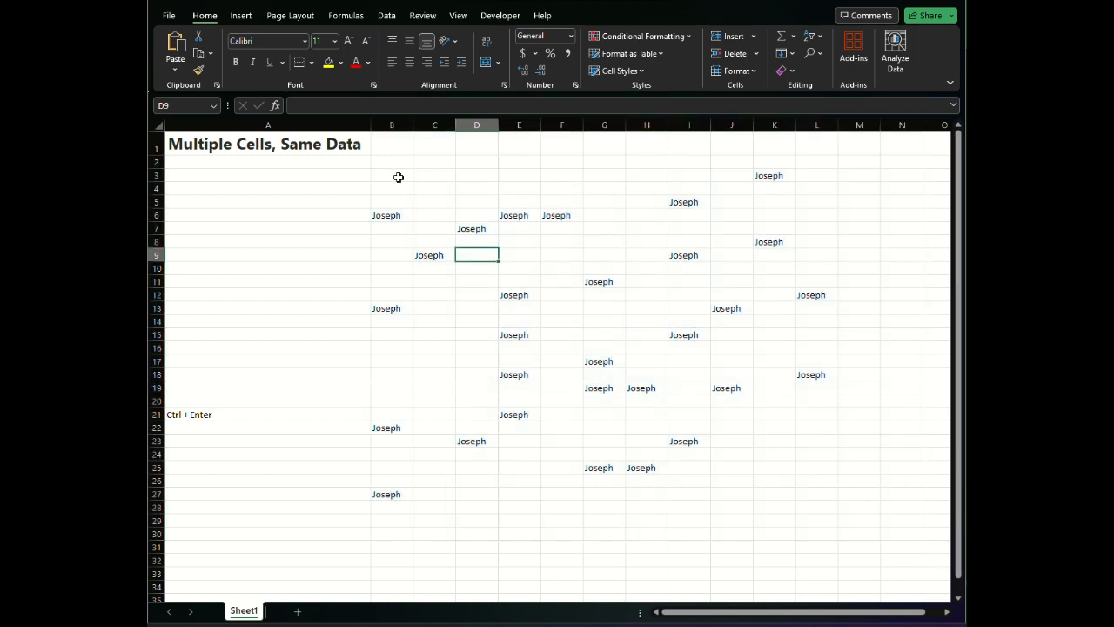
{"action": "left_click_drag", "start_coordinate": [398, 177], "coordinate": [866, 505]}
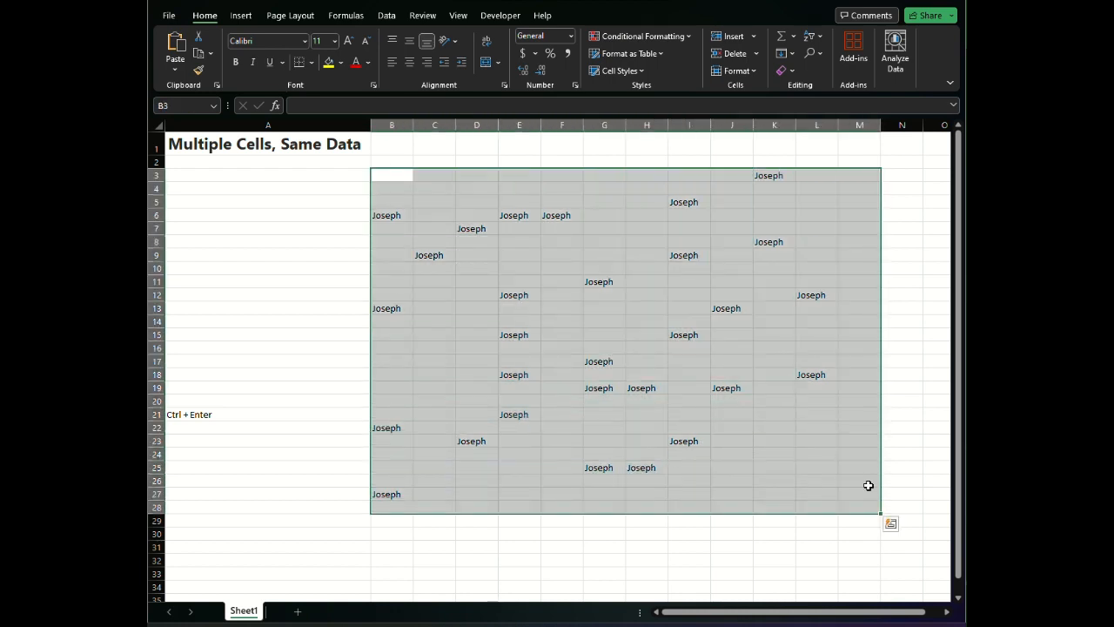
{"action": "key", "text": "Delete"}
{"action": "left_click", "coordinate": [701, 311]}
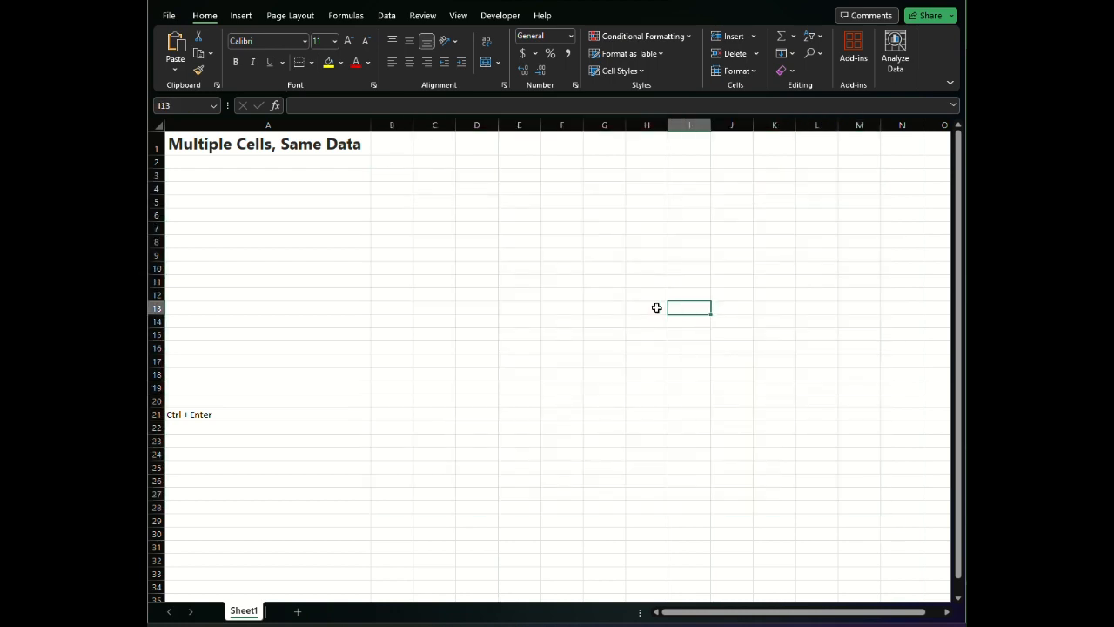
Fill 20 scattered cells between B5 and M27 plus the block D17:F19 with "Monkey" in a single entry.
{"action": "left_click", "coordinate": [482, 240]}
{"action": "left_click", "coordinate": [427, 218]}
{"action": "left_click", "coordinate": [403, 217]}
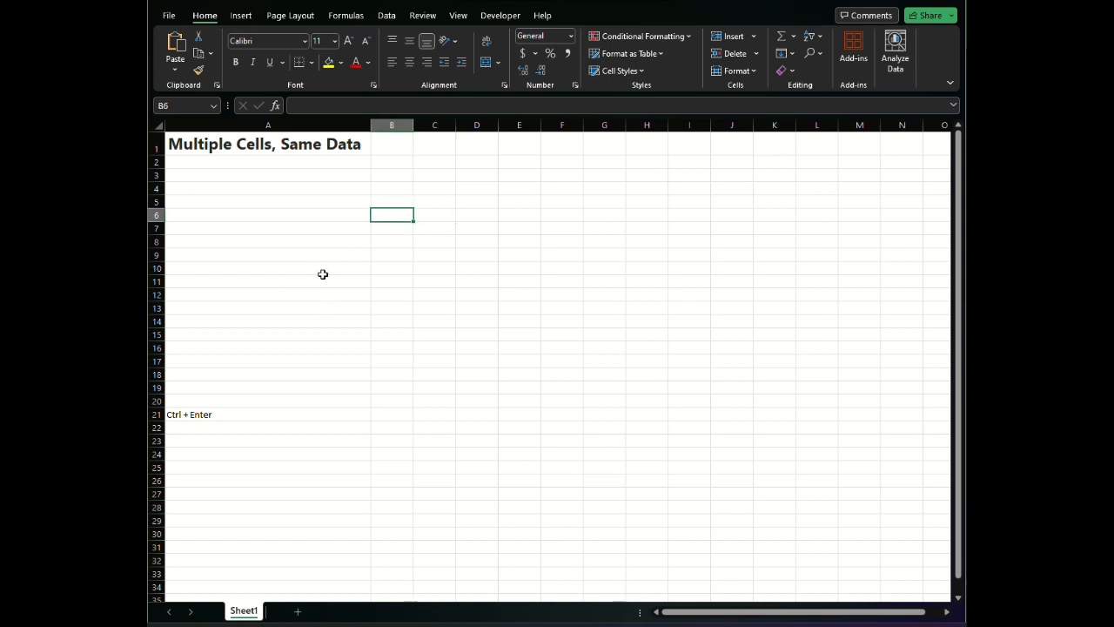
{"action": "left_click", "coordinate": [418, 214], "text": "ctrl"}
{"action": "left_click", "coordinate": [478, 263], "text": "ctrl"}
{"action": "left_click", "coordinate": [423, 279], "text": "ctrl"}
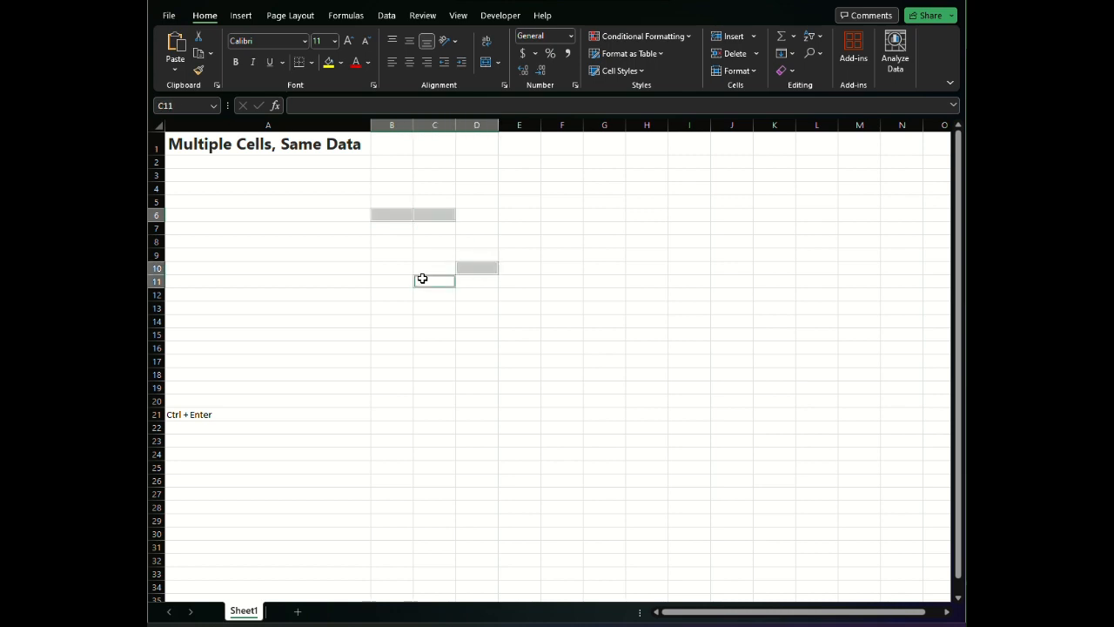
{"action": "left_click", "coordinate": [653, 228], "text": "ctrl"}
{"action": "left_click", "coordinate": [503, 257], "text": "ctrl"}
{"action": "left_click", "coordinate": [562, 201], "text": "ctrl"}
{"action": "left_click", "coordinate": [604, 267], "text": "ctrl"}
{"action": "left_click", "coordinate": [646, 334], "text": "ctrl"}
{"action": "left_click_drag", "start_coordinate": [476, 361], "coordinate": [562, 388]}
{"action": "left_click", "coordinate": [859, 295], "text": "ctrl"}
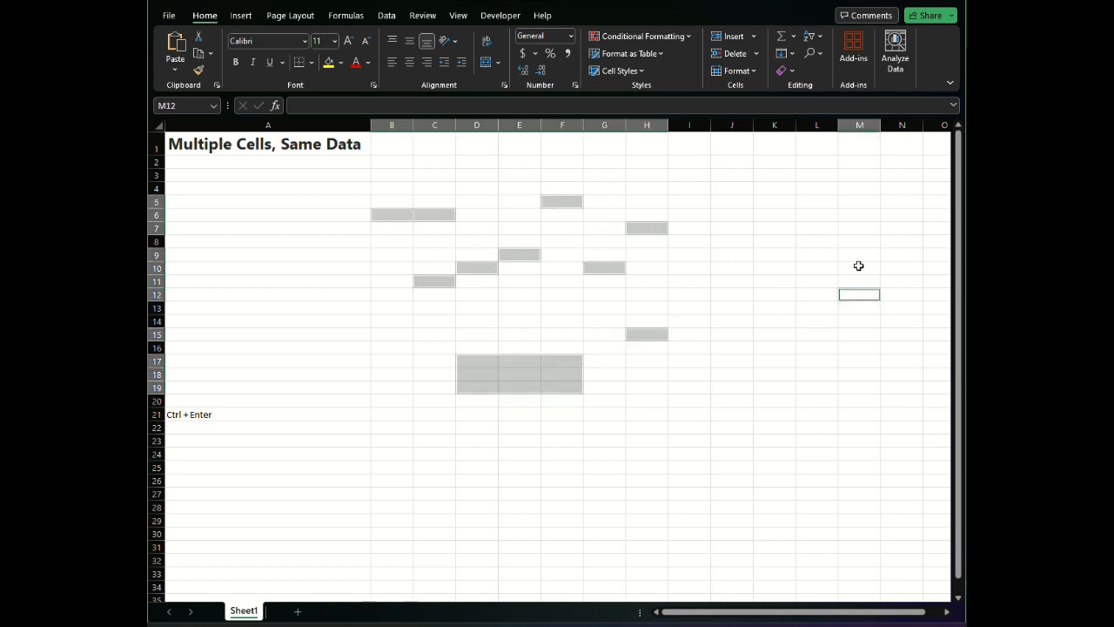
{"action": "left_click", "coordinate": [858, 267], "text": "ctrl"}
{"action": "left_click", "coordinate": [731, 255], "text": "ctrl"}
{"action": "left_click", "coordinate": [732, 334], "text": "ctrl"}
{"action": "left_click", "coordinate": [774, 414], "text": "ctrl"}
{"action": "left_click", "coordinate": [731, 479], "text": "ctrl"}
{"action": "left_click", "coordinate": [646, 466], "text": "ctrl"}
{"action": "left_click", "coordinate": [604, 399], "text": "ctrl"}
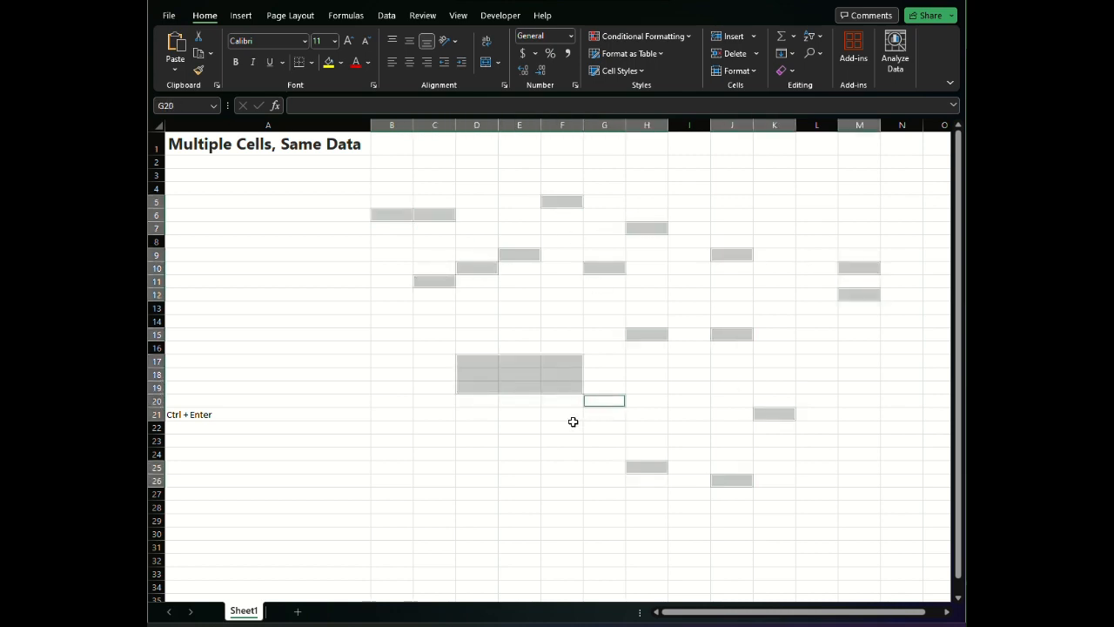
{"action": "left_click", "coordinate": [688, 426], "text": "ctrl"}
{"action": "left_click", "coordinate": [469, 470], "text": "ctrl"}
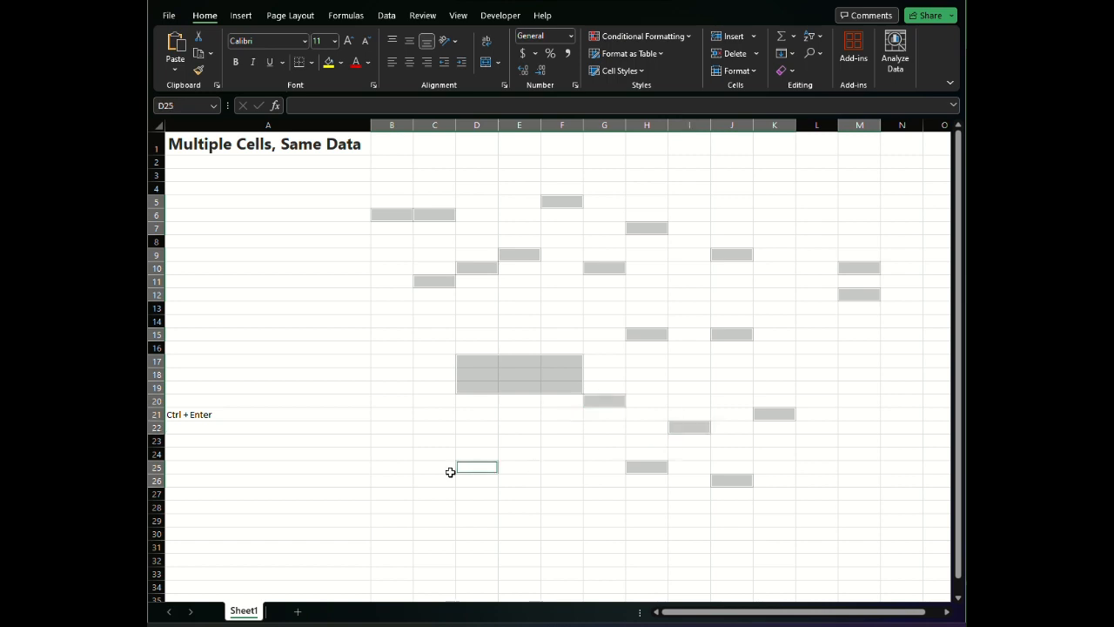
{"action": "left_click", "coordinate": [399, 498], "text": "ctrl"}
{"action": "type", "text": "Mon"}
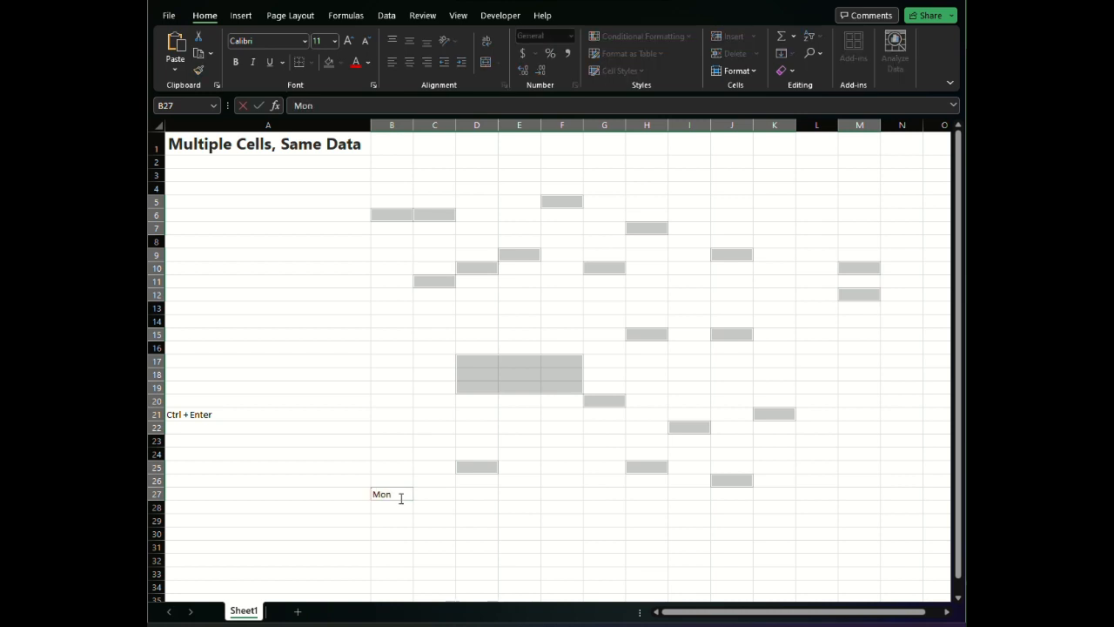
{"action": "type", "text": "key"}
{"action": "key", "text": "ctrl+Return"}
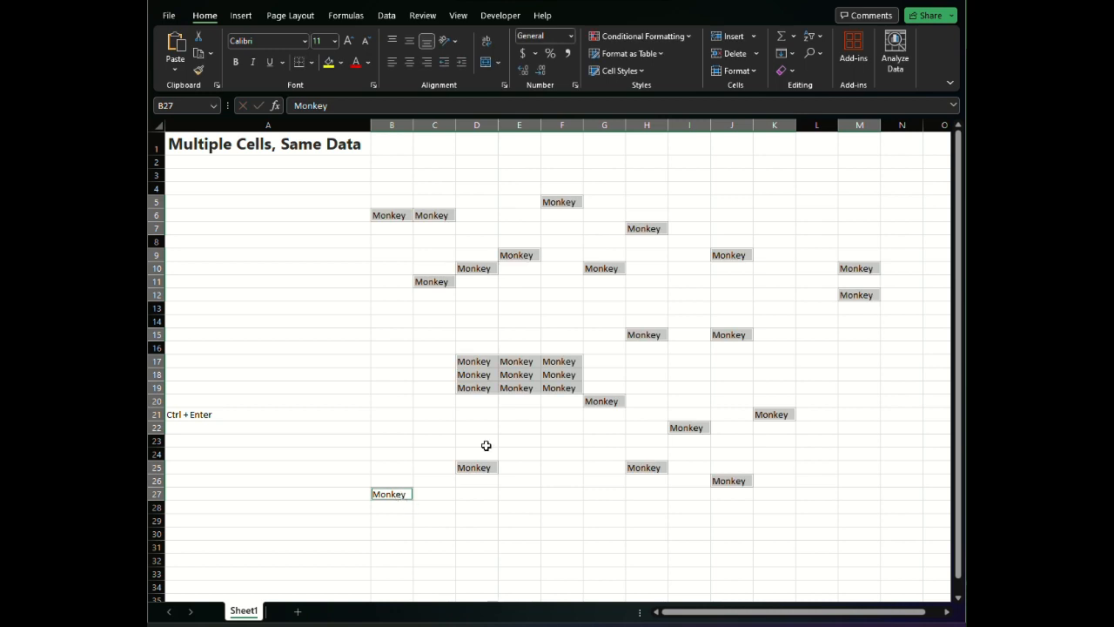
Clear all the "Monkey" entries from the range B4:N30.
{"action": "left_click", "coordinate": [408, 357]}
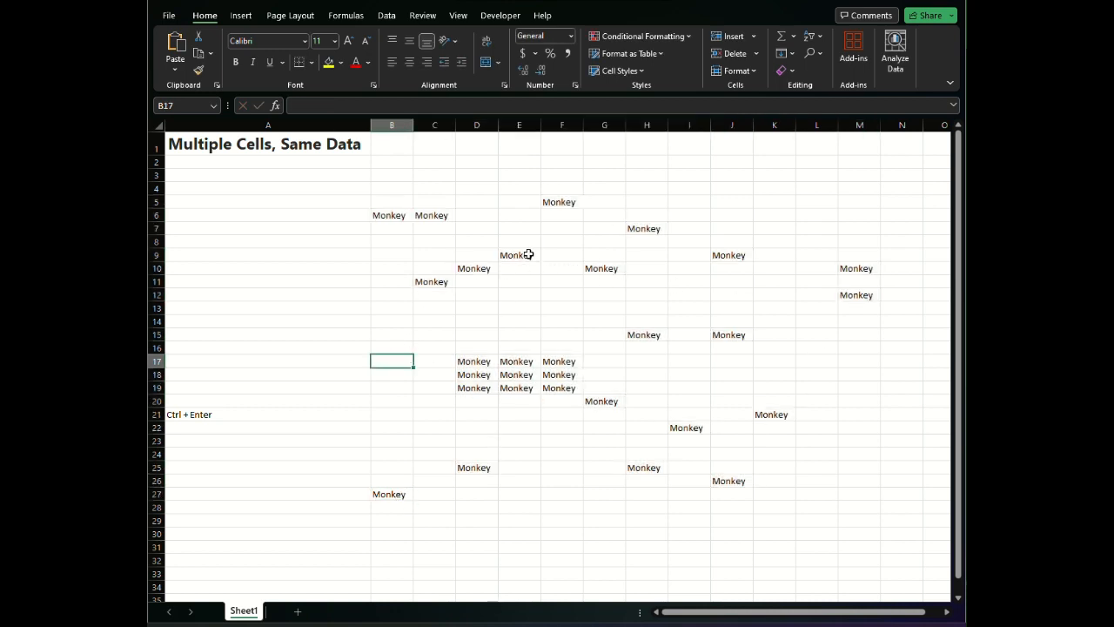
{"action": "left_click_drag", "start_coordinate": [383, 186], "coordinate": [880, 531]}
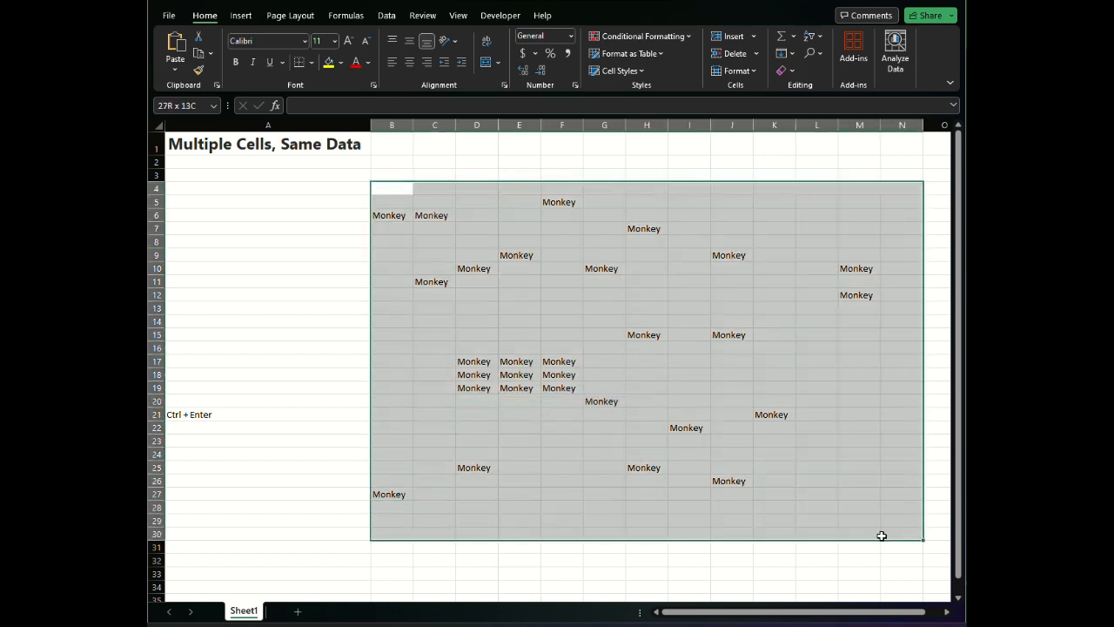
{"action": "key", "text": "Delete"}
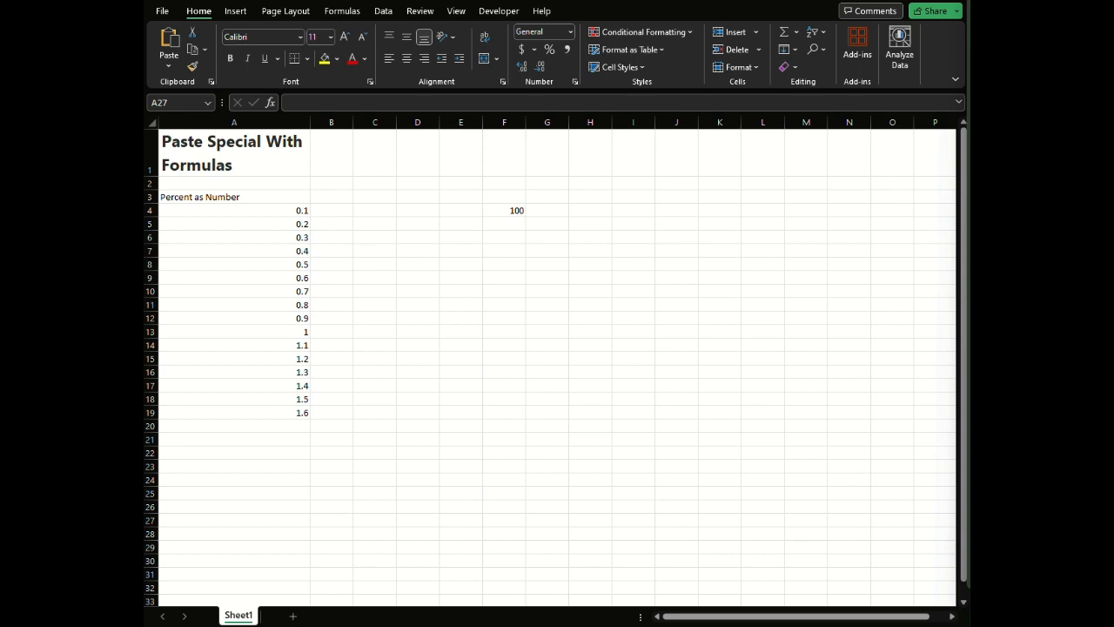
{"action": "left_click", "coordinate": [294, 269]}
{"action": "left_click", "coordinate": [318, 227]}
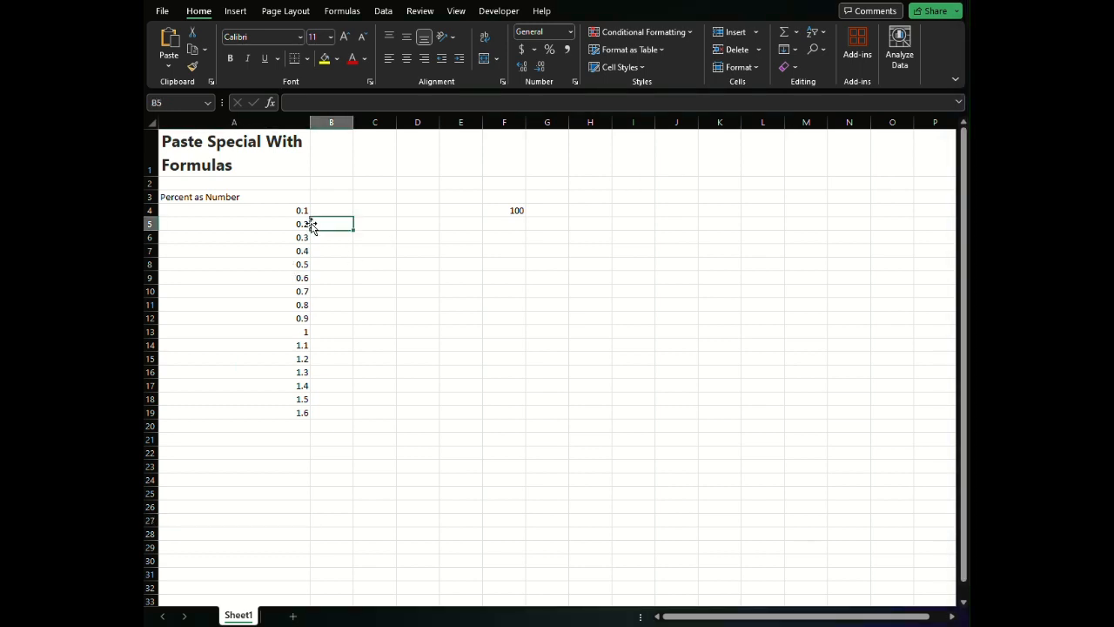
{"action": "left_click", "coordinate": [305, 212]}
{"action": "left_click", "coordinate": [389, 213]}
{"action": "left_click", "coordinate": [298, 222]}
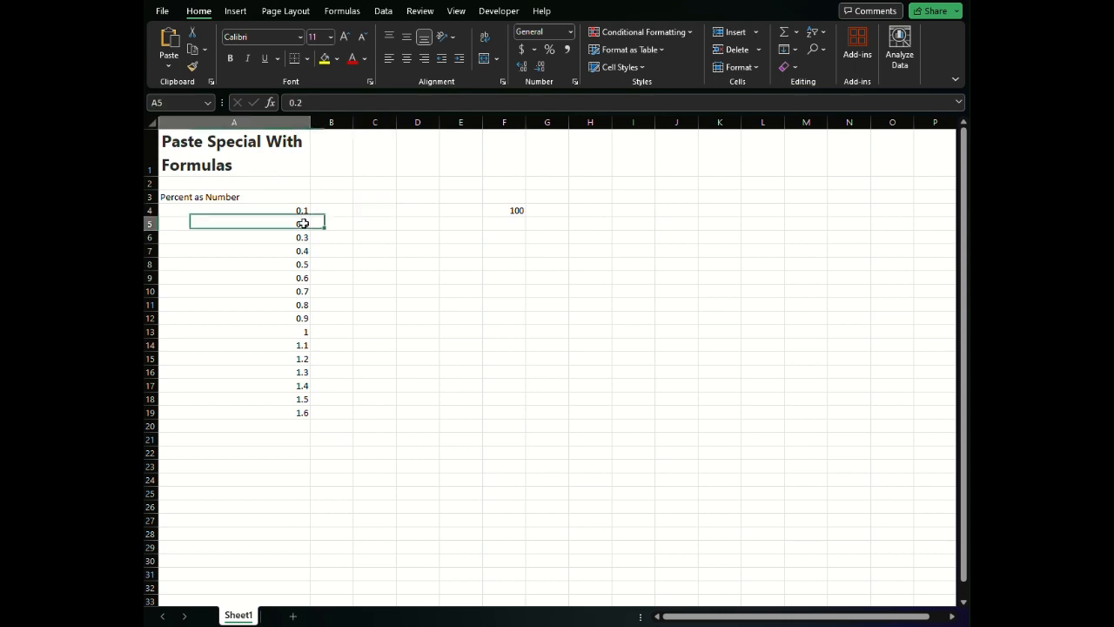
{"action": "left_click", "coordinate": [430, 220]}
Copy the 100 in F4 and divide the values in A4:A19 by it using Paste Special with the Divide operation.
{"action": "left_click", "coordinate": [500, 211]}
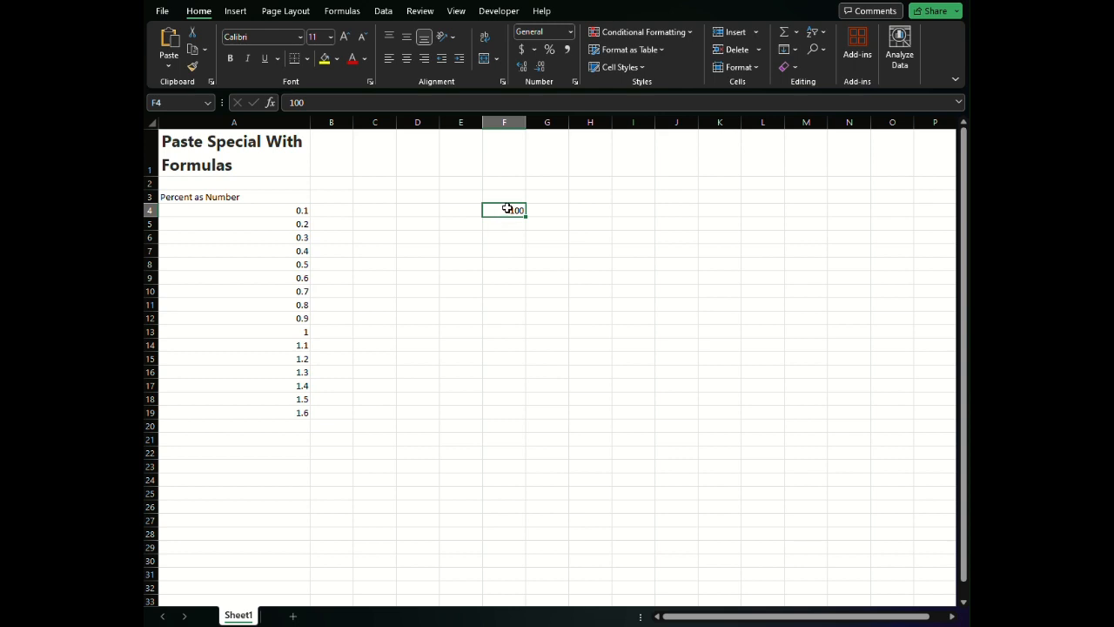
{"action": "left_click_drag", "start_coordinate": [293, 210], "coordinate": [302, 413]}
{"action": "right_click", "coordinate": [294, 376]}
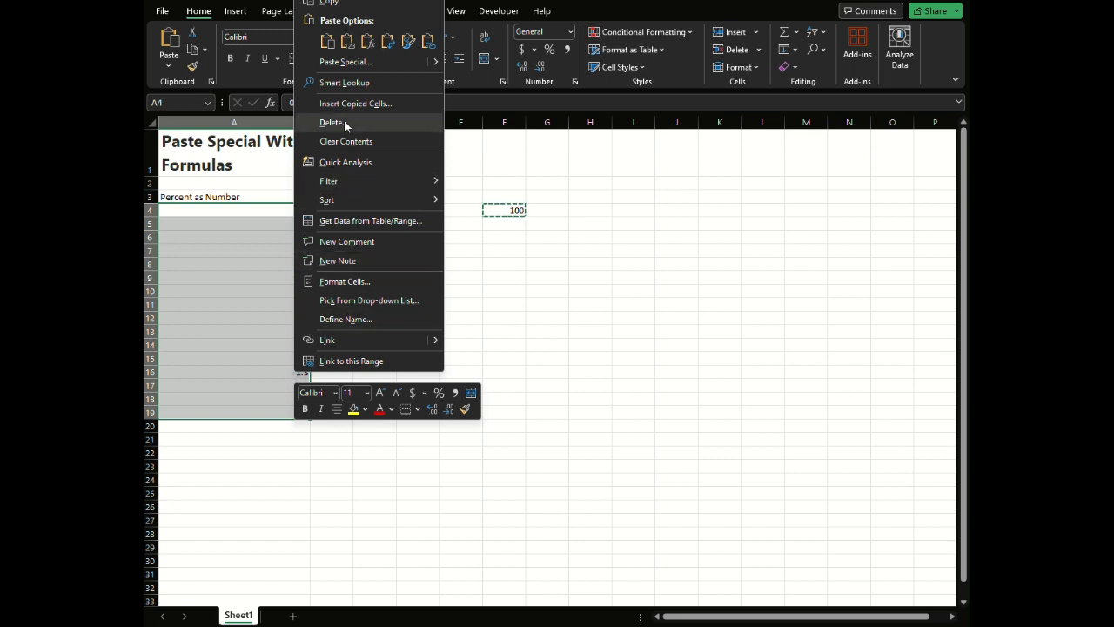
{"action": "left_click", "coordinate": [346, 64]}
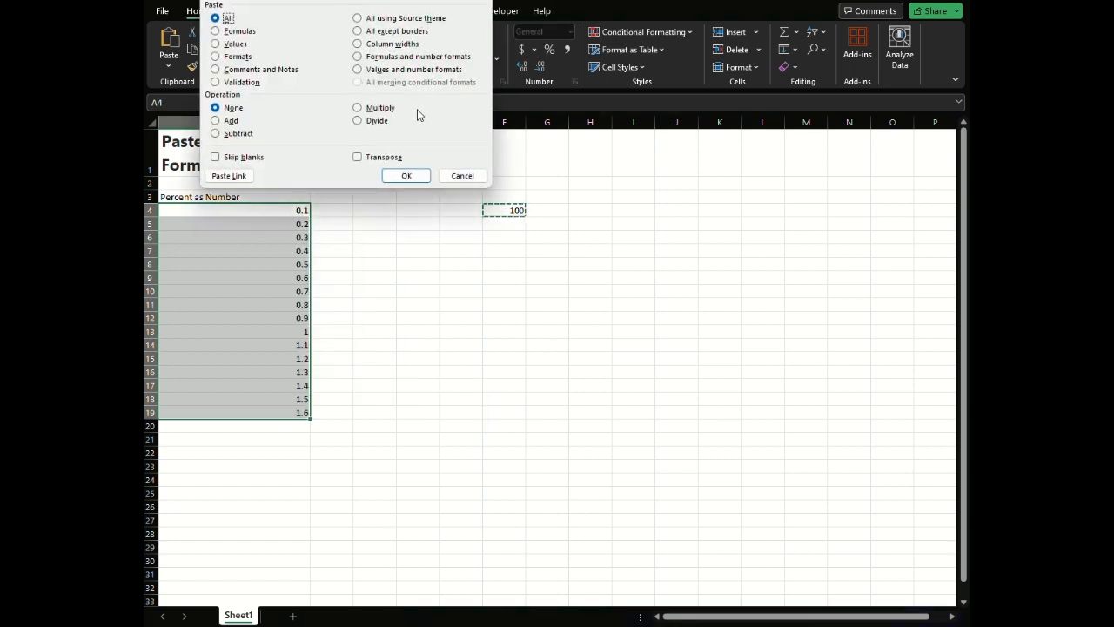
{"action": "left_click", "coordinate": [380, 123]}
{"action": "left_click", "coordinate": [406, 175]}
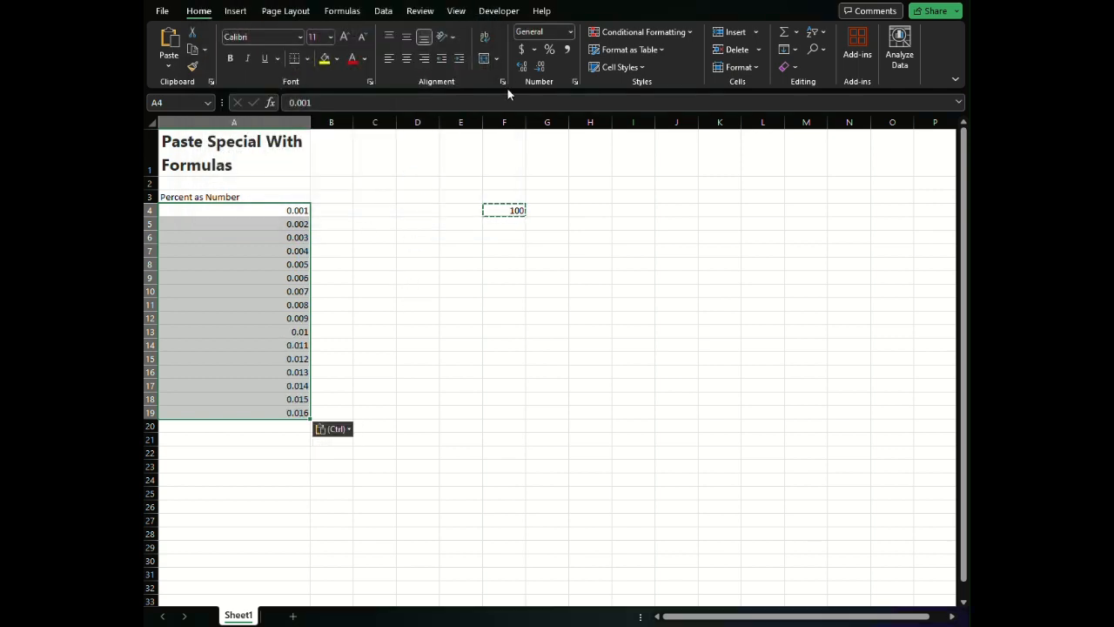
Format the values in A4:A19 as percentages with one decimal place.
{"action": "left_click", "coordinate": [551, 49]}
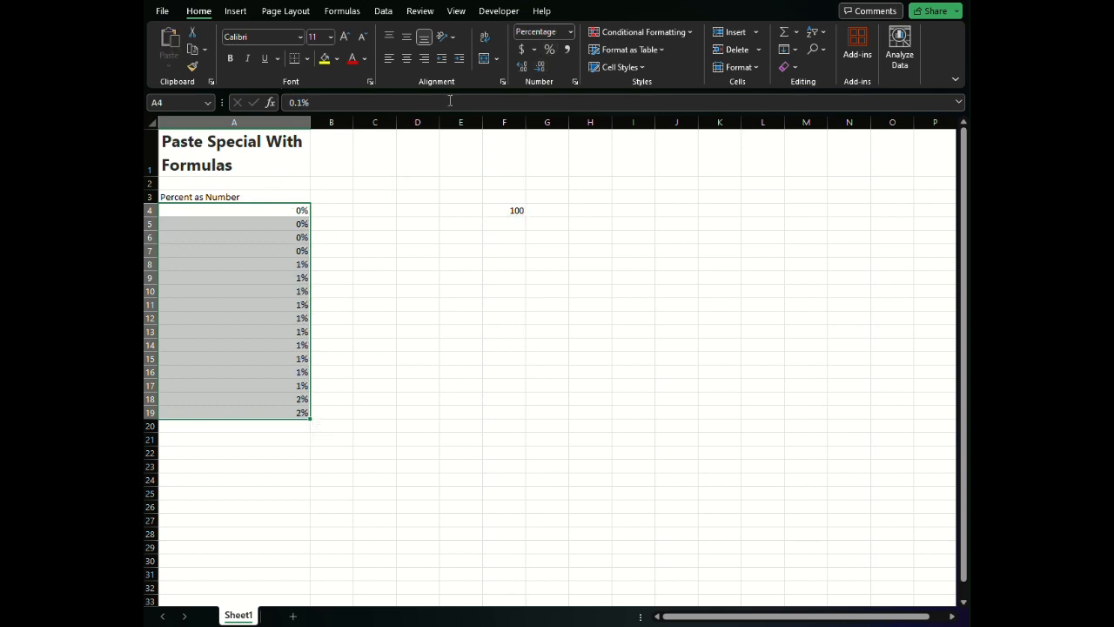
{"action": "left_click", "coordinate": [524, 68]}
{"action": "left_click", "coordinate": [524, 68]}
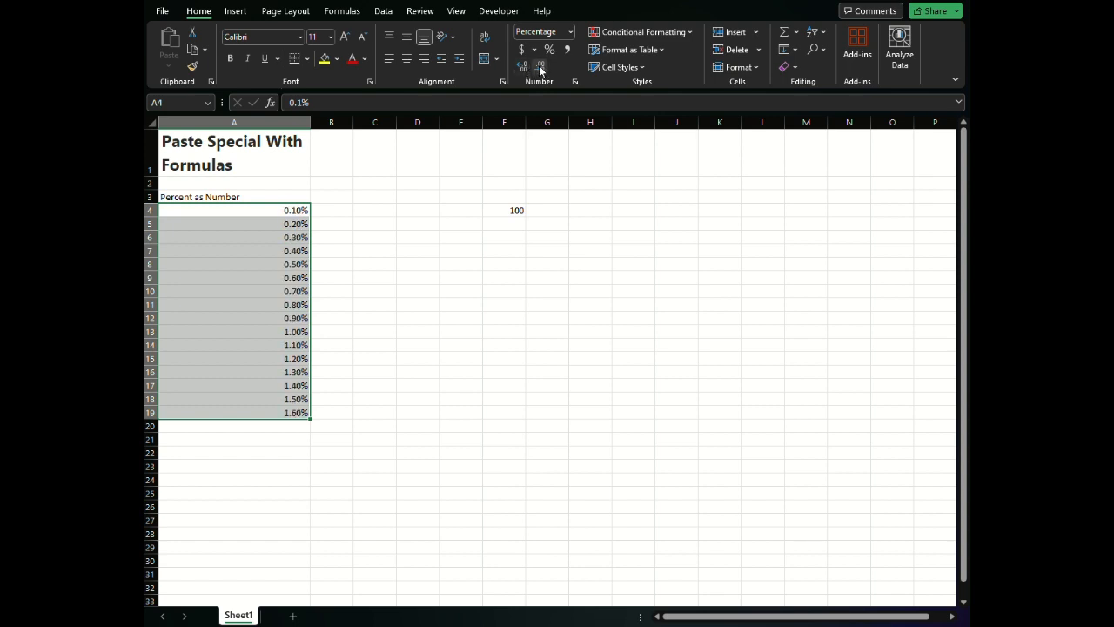
{"action": "left_click", "coordinate": [538, 65]}
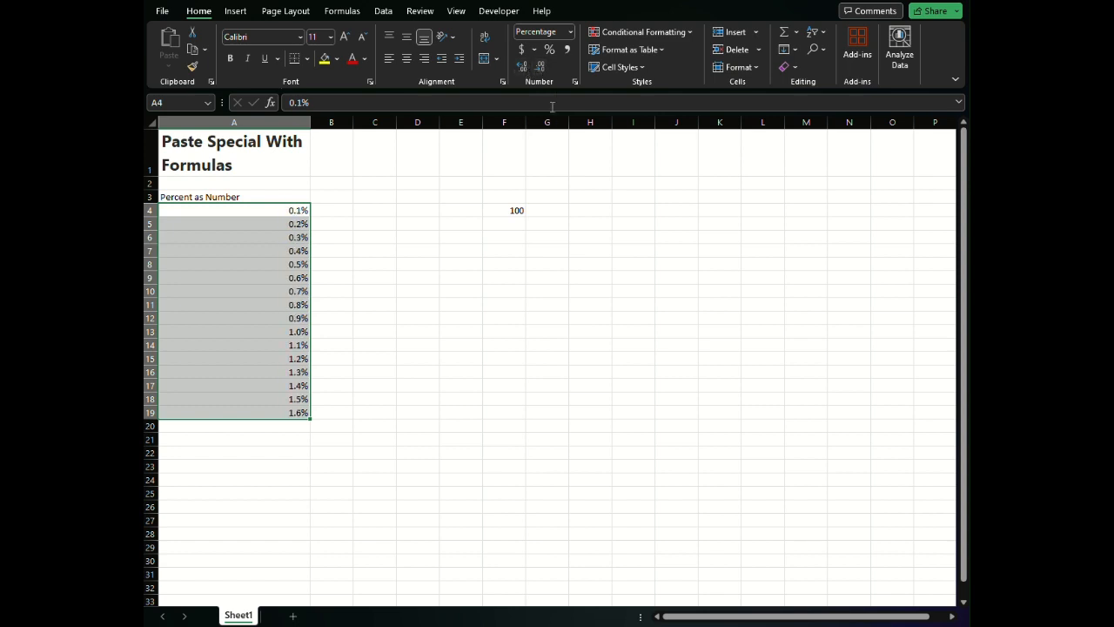
{"action": "left_click", "coordinate": [373, 239]}
{"action": "left_click", "coordinate": [304, 212]}
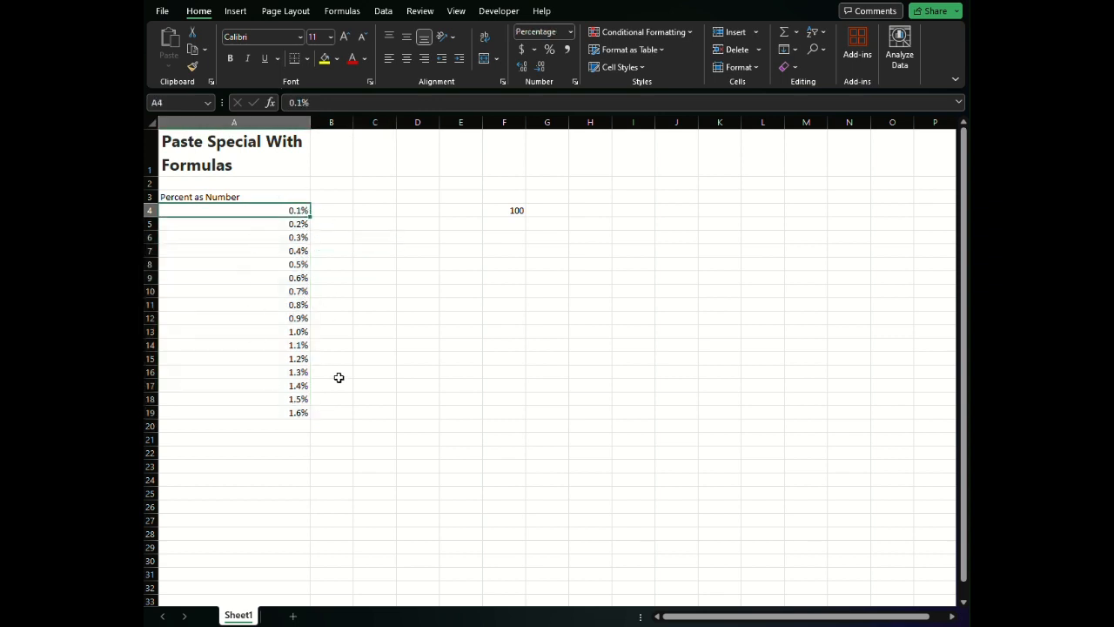
Undo the percentage formatting and the division by 100 in A4:A19.
{"action": "left_click", "coordinate": [425, 238]}
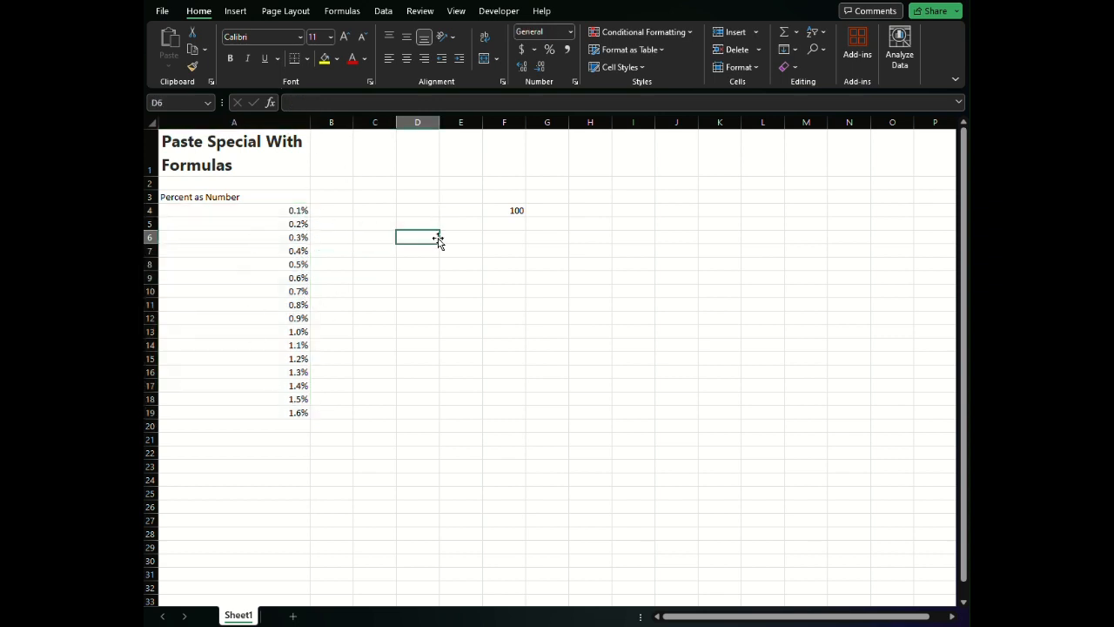
{"action": "key", "text": "ctrl+z"}
{"action": "key", "text": "ctrl+z"}
{"action": "key", "text": "ctrl+z"}
{"action": "key", "text": "ctrl+z"}
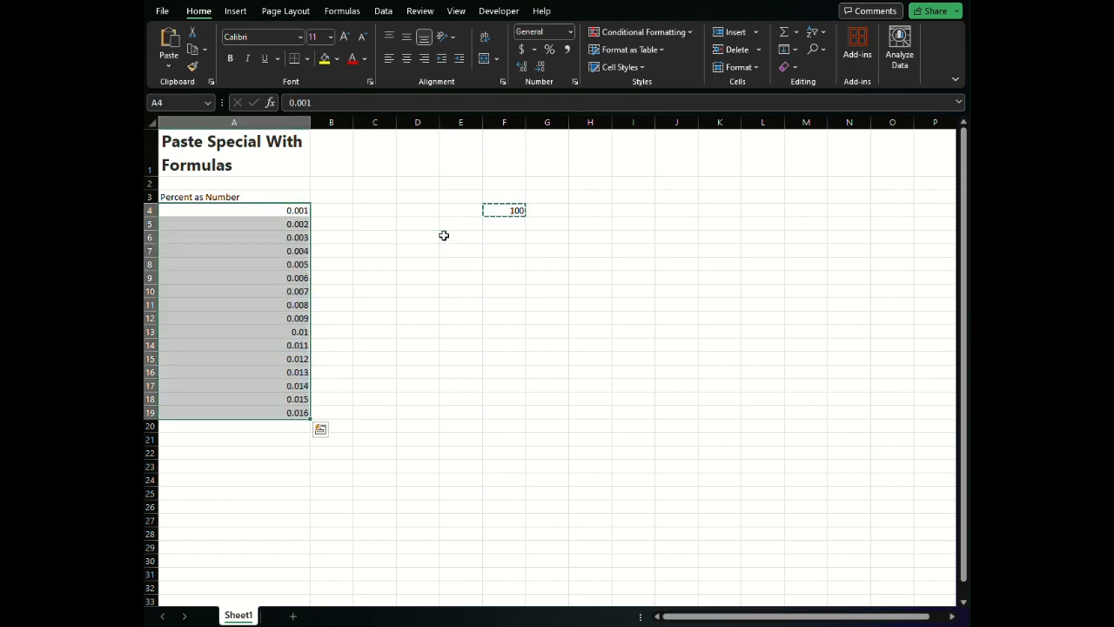
{"action": "key", "text": "ctrl+z"}
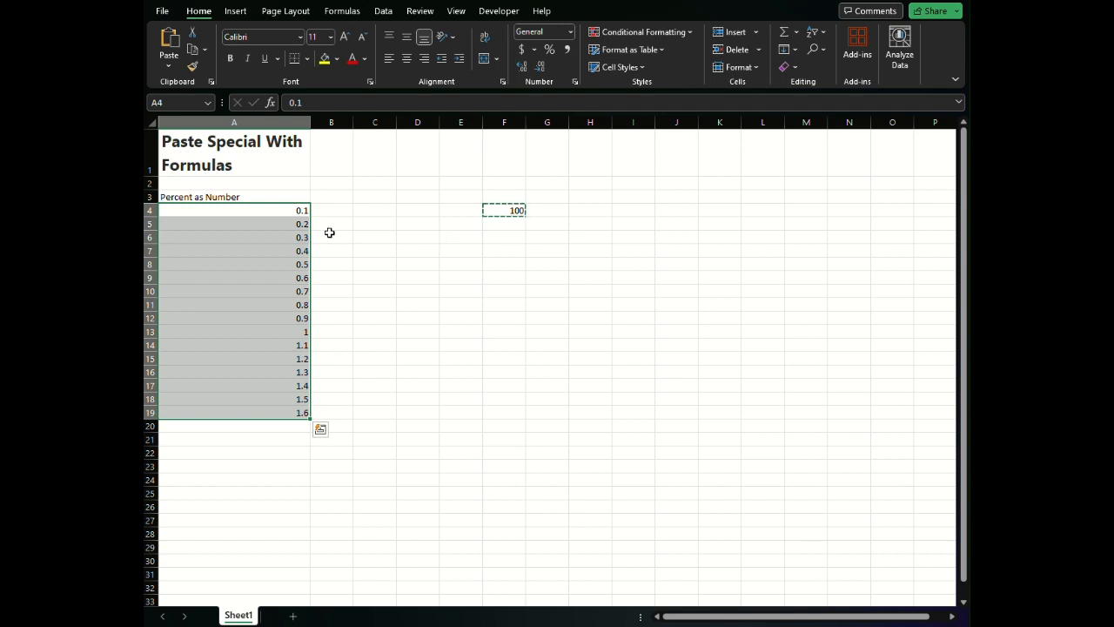
Format the undivided values in A4:A19 directly as percentages.
{"action": "left_click", "coordinate": [405, 267]}
{"action": "left_click_drag", "start_coordinate": [298, 210], "coordinate": [301, 412]}
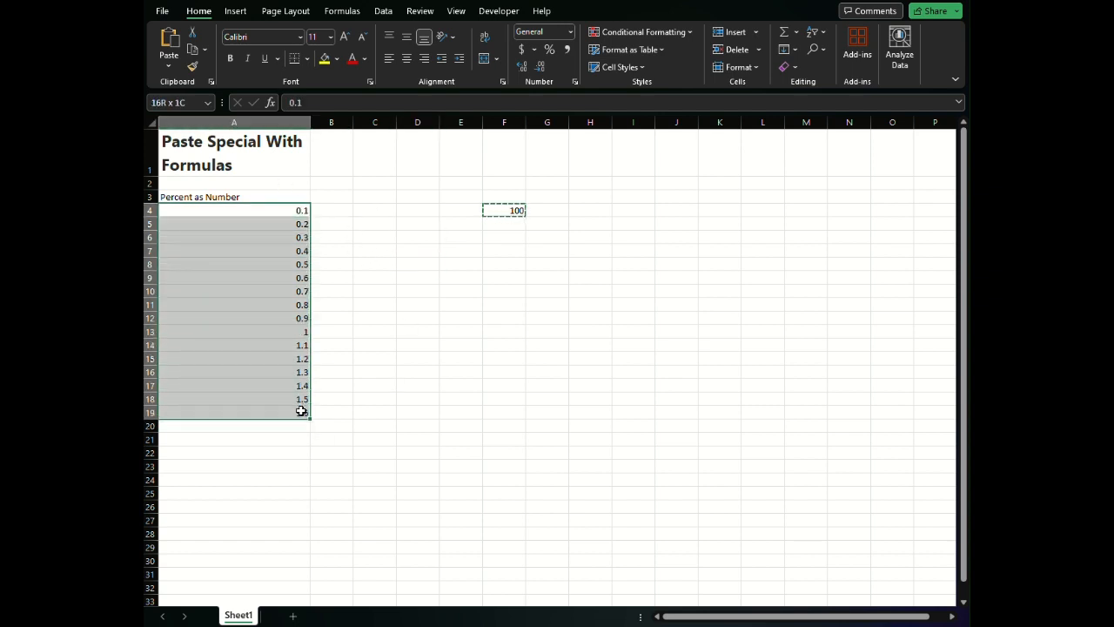
{"action": "left_click", "coordinate": [549, 50]}
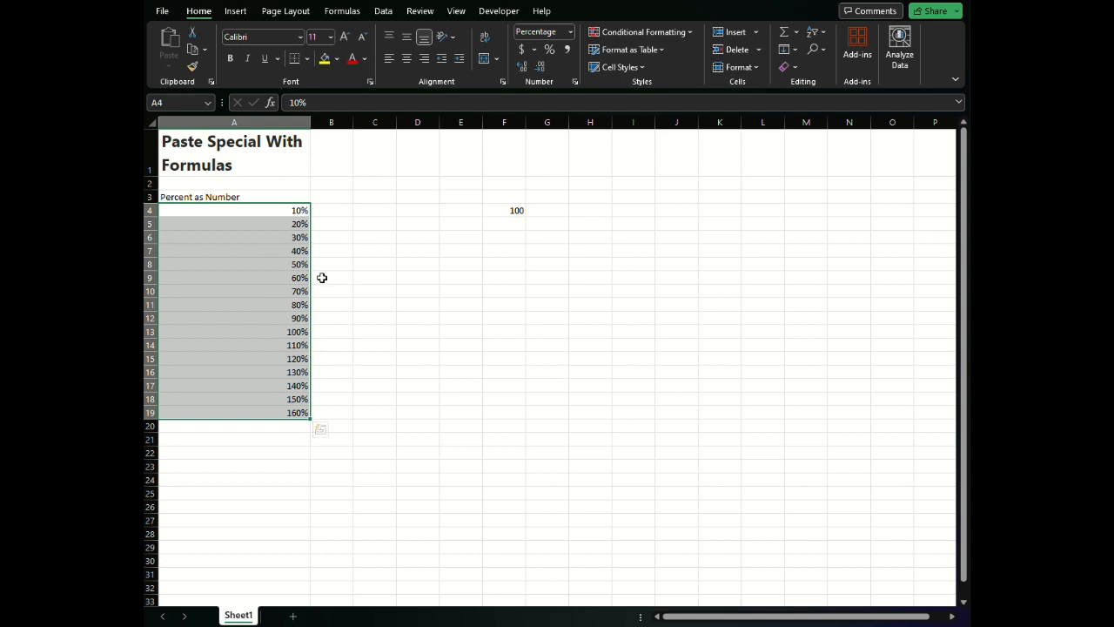
Enter the heading "Expected" in cell B3.
{"action": "left_click", "coordinate": [346, 196]}
{"action": "type", "text": "=x"}
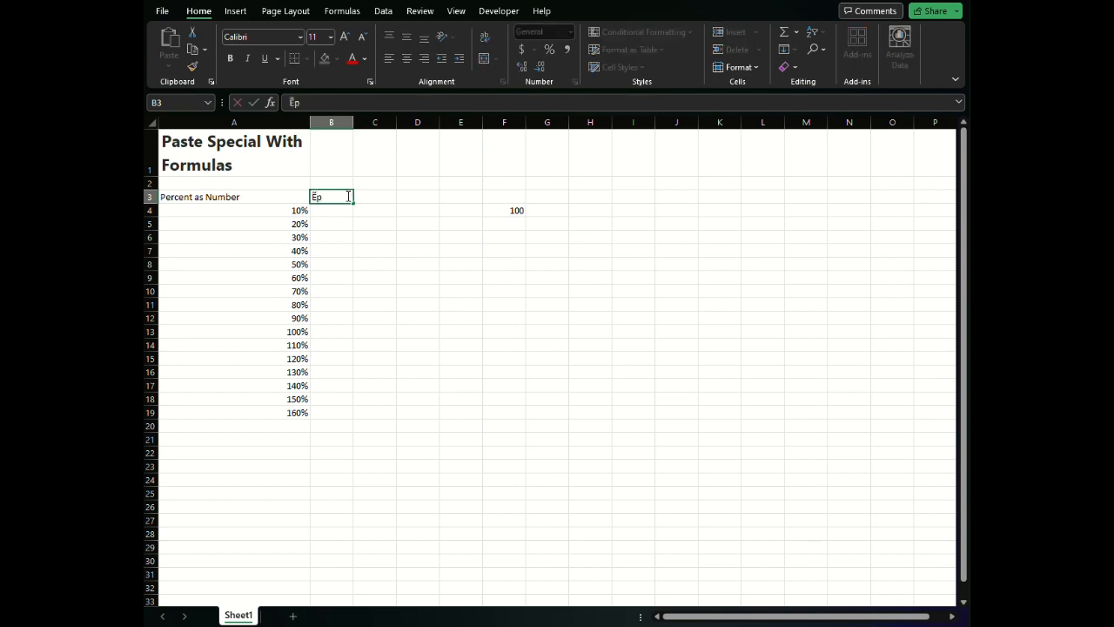
{"action": "type", "text": "pected"}
{"action": "key", "text": "Return"}
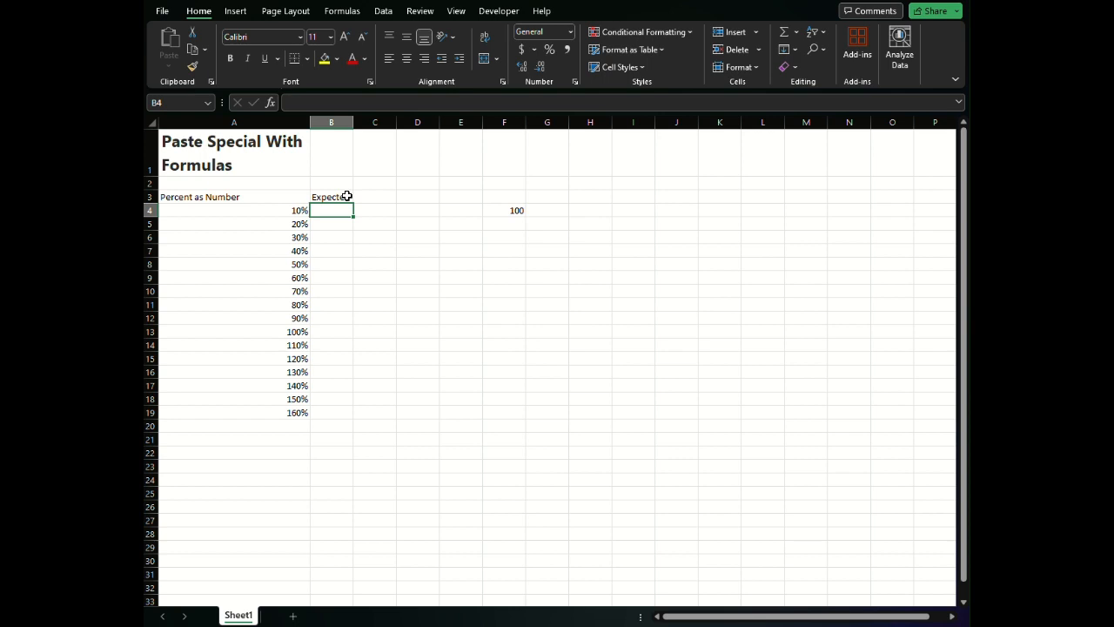
Enter 0.1% in B4 and 0.2% in B5, and fill the series down to B19.
{"action": "type", "text": "0.1"}
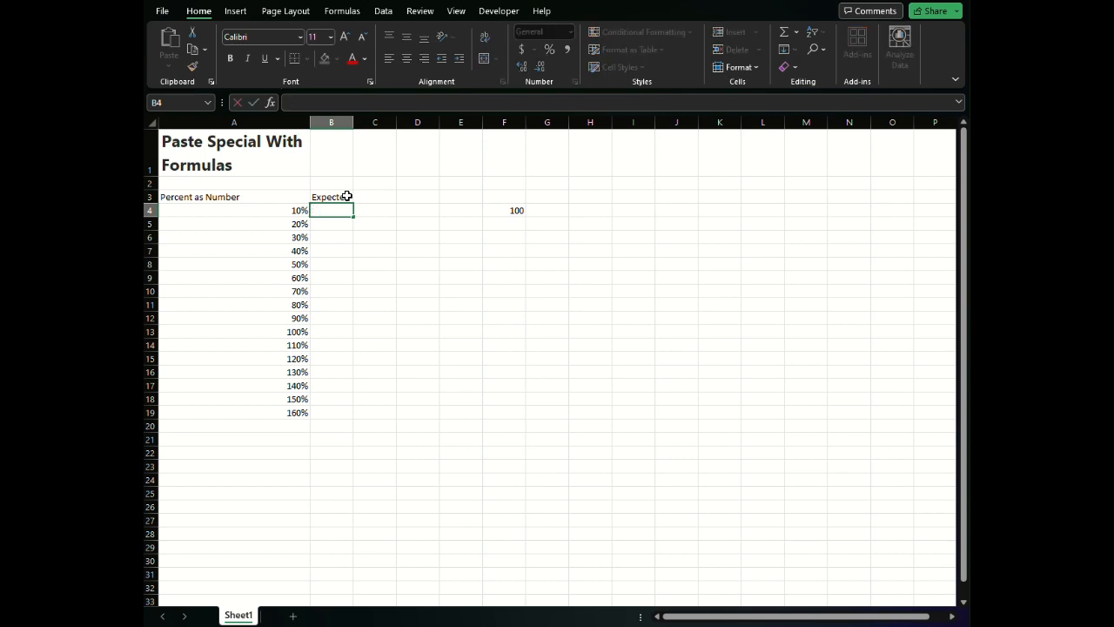
{"action": "type", "text": "0%"}
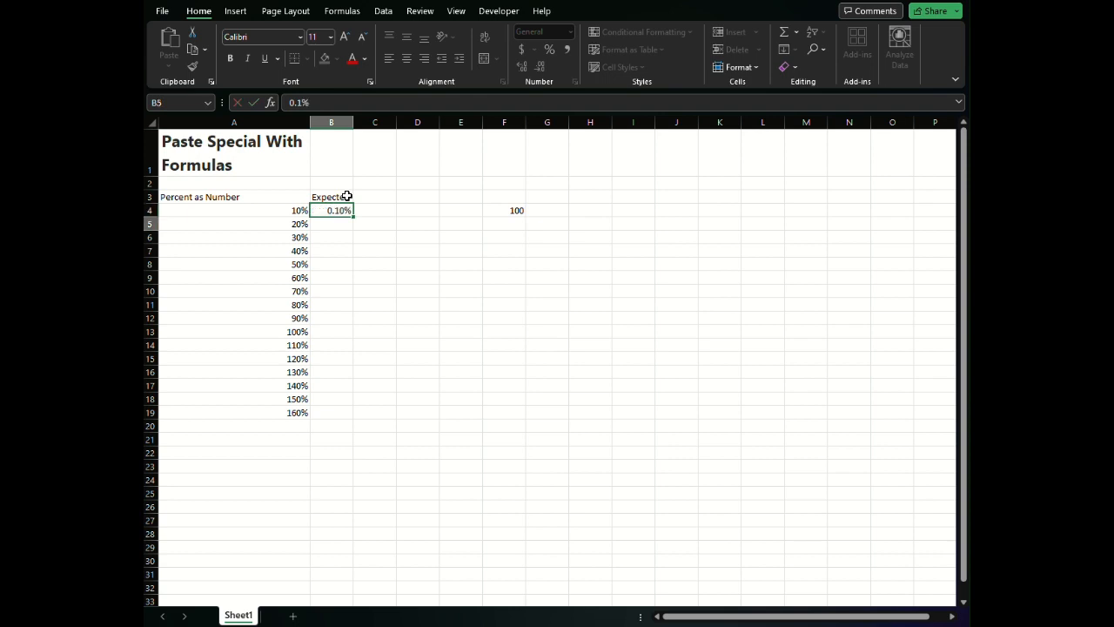
{"action": "key", "text": "Return"}
{"action": "type", "text": "0"}
{"action": "type", "text": ".20%"}
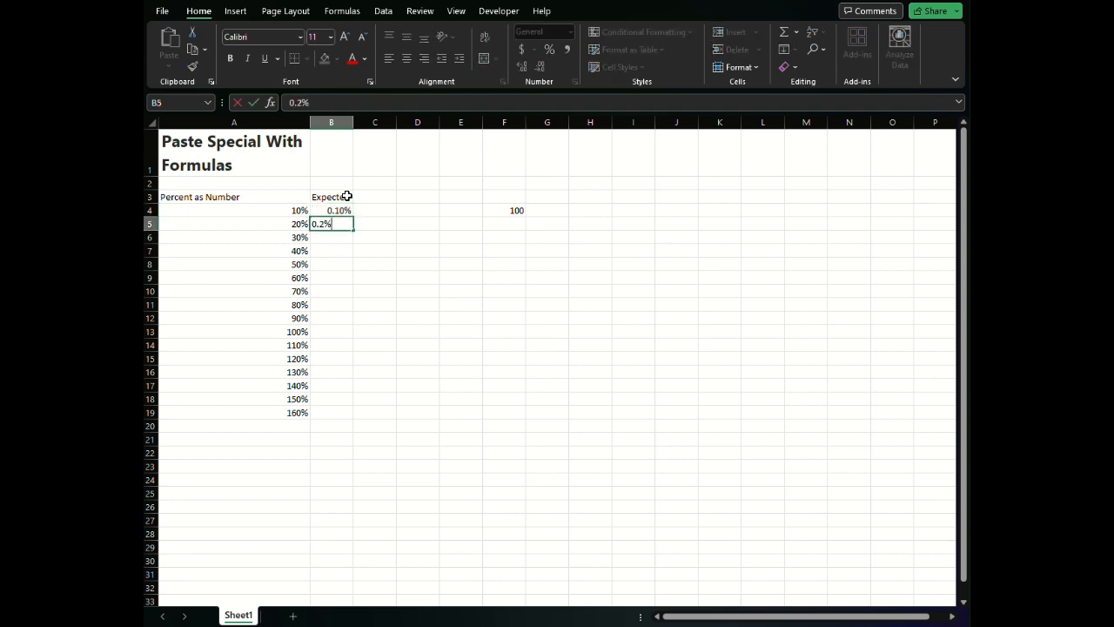
{"action": "key", "text": "Return"}
{"action": "left_click_drag", "start_coordinate": [340, 210], "coordinate": [343, 224]}
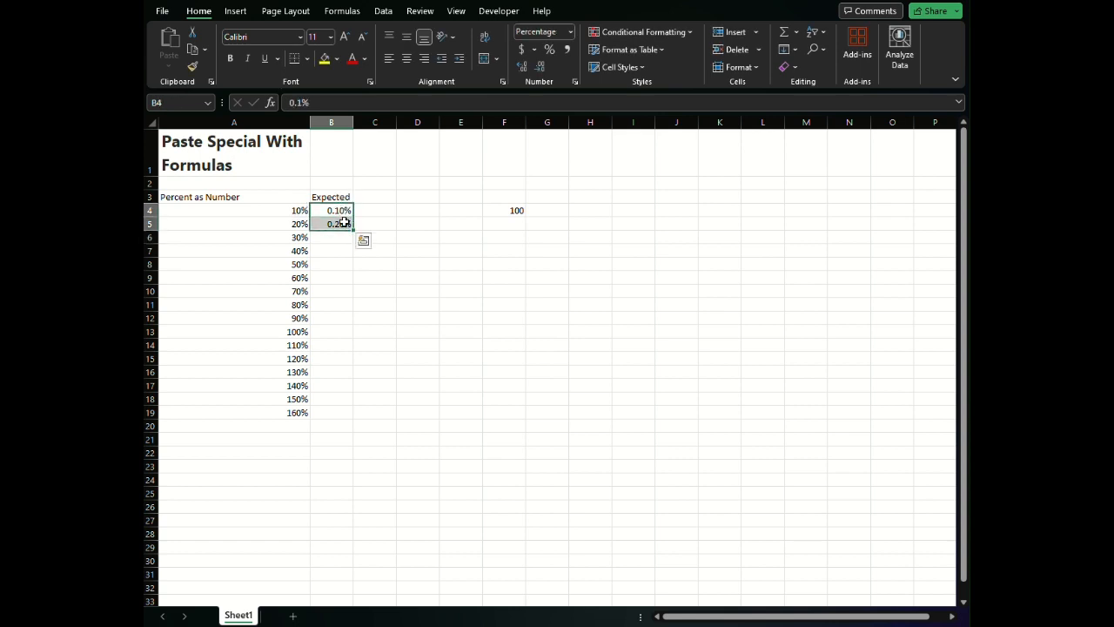
{"action": "double_click", "coordinate": [353, 230]}
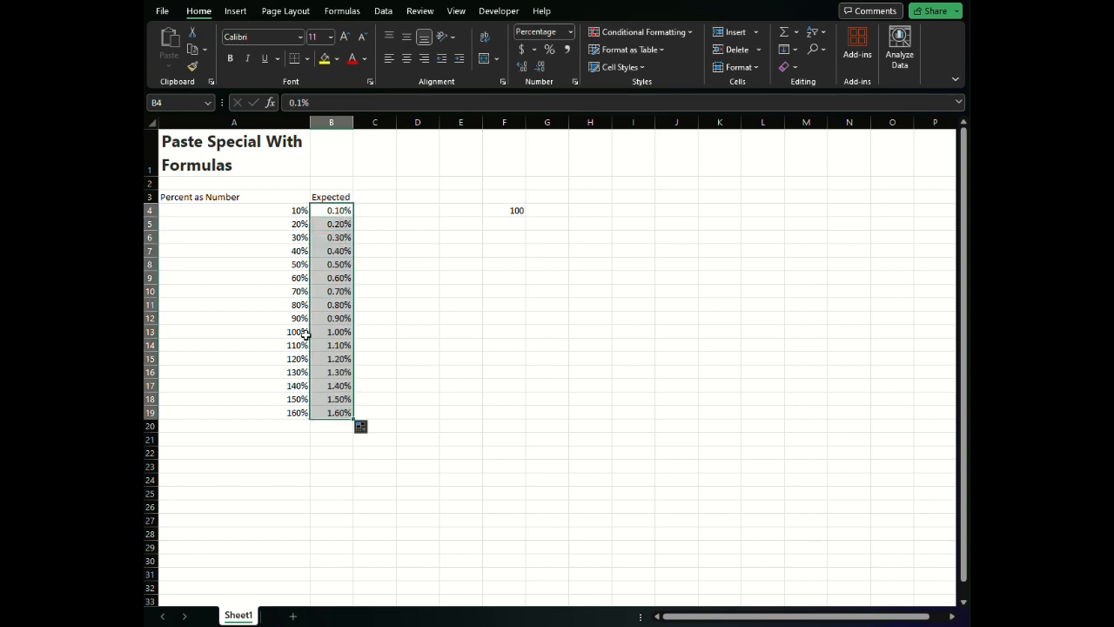
Copy the 100 in F4 and divide A4:A19 by it using Paste Special with the Divide operation.
{"action": "left_click", "coordinate": [520, 212]}
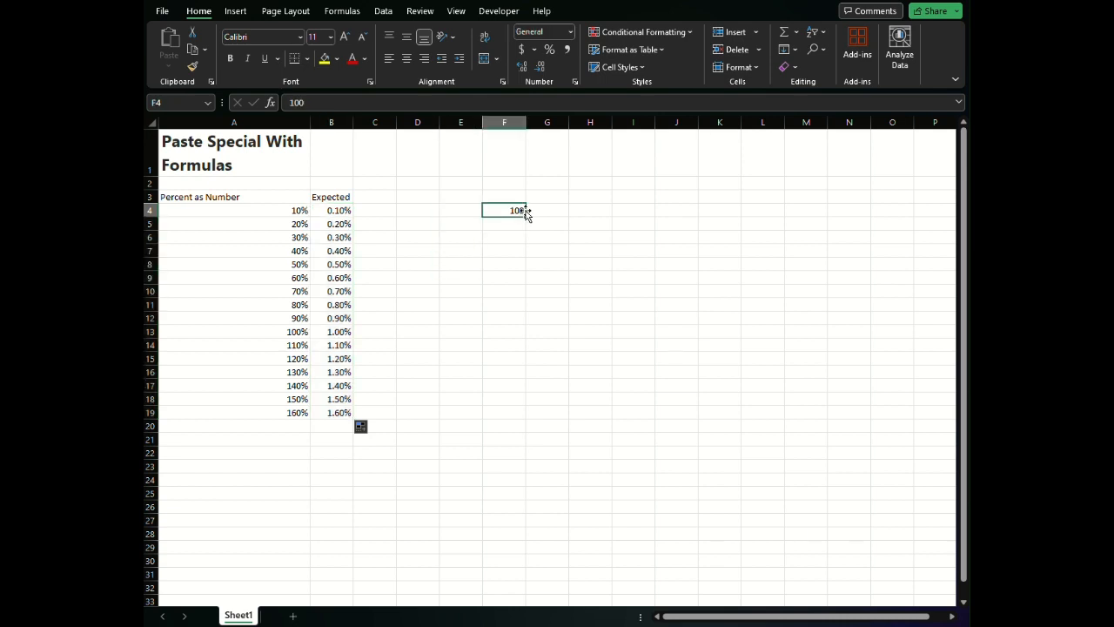
{"action": "key", "text": "ctrl+c"}
{"action": "left_click_drag", "start_coordinate": [301, 211], "coordinate": [293, 412]}
{"action": "left_click", "coordinate": [293, 411]}
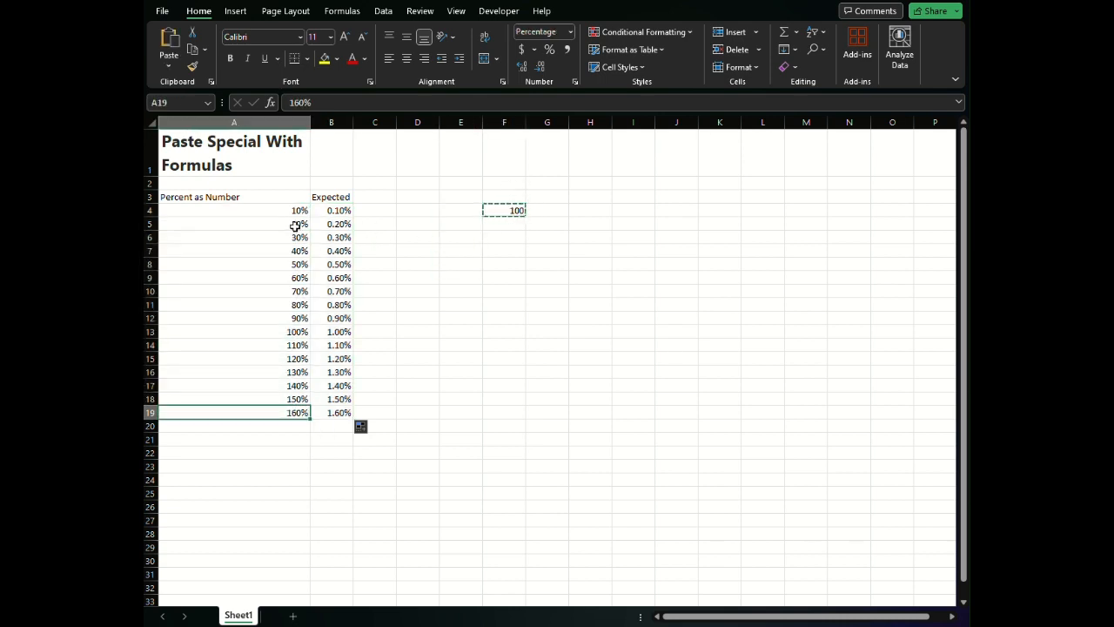
{"action": "left_click_drag", "start_coordinate": [296, 211], "coordinate": [298, 409]}
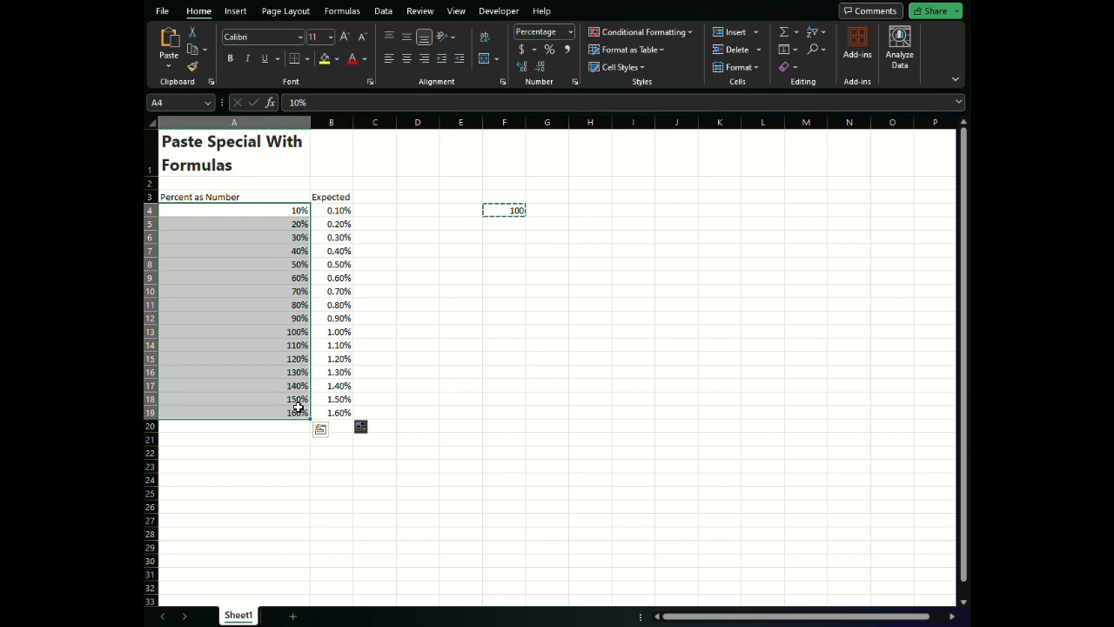
{"action": "right_click", "coordinate": [277, 243]}
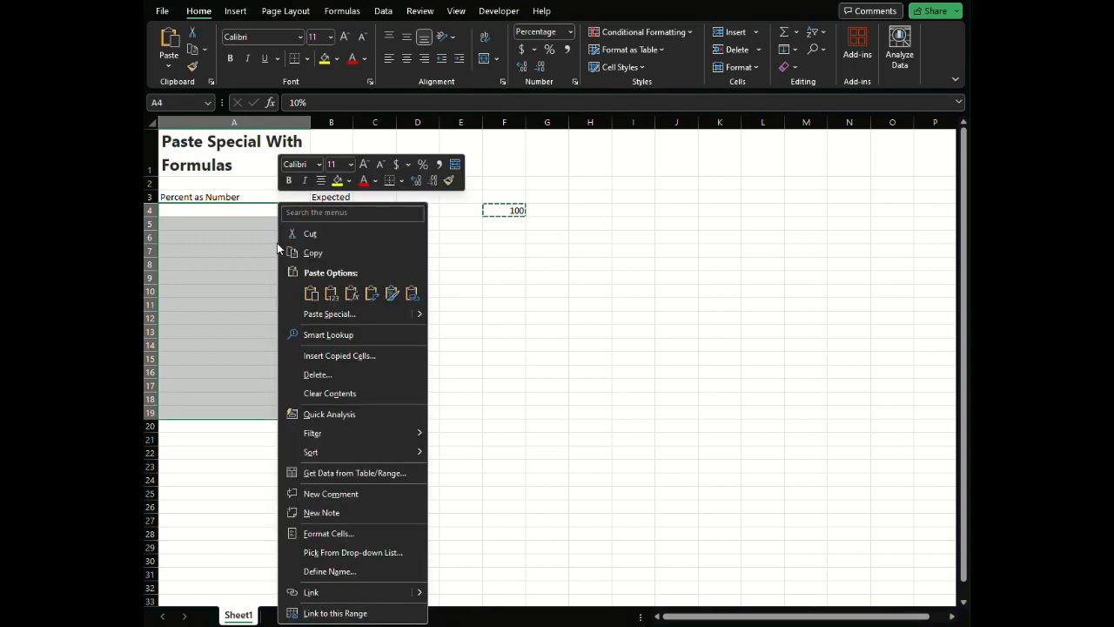
{"action": "left_click", "coordinate": [352, 314]}
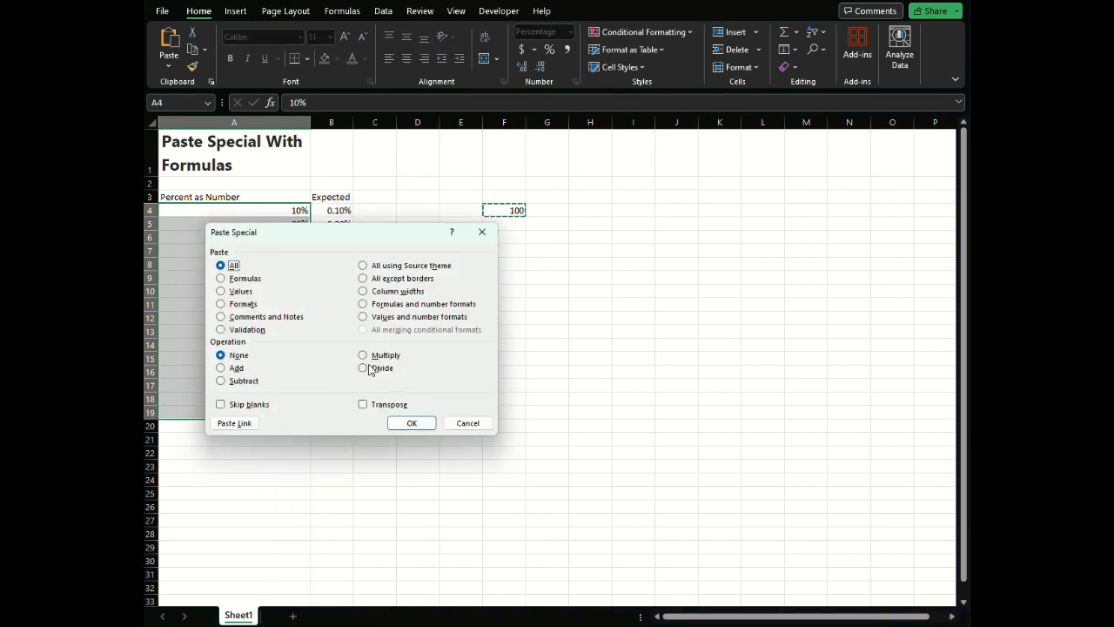
{"action": "left_click", "coordinate": [379, 367]}
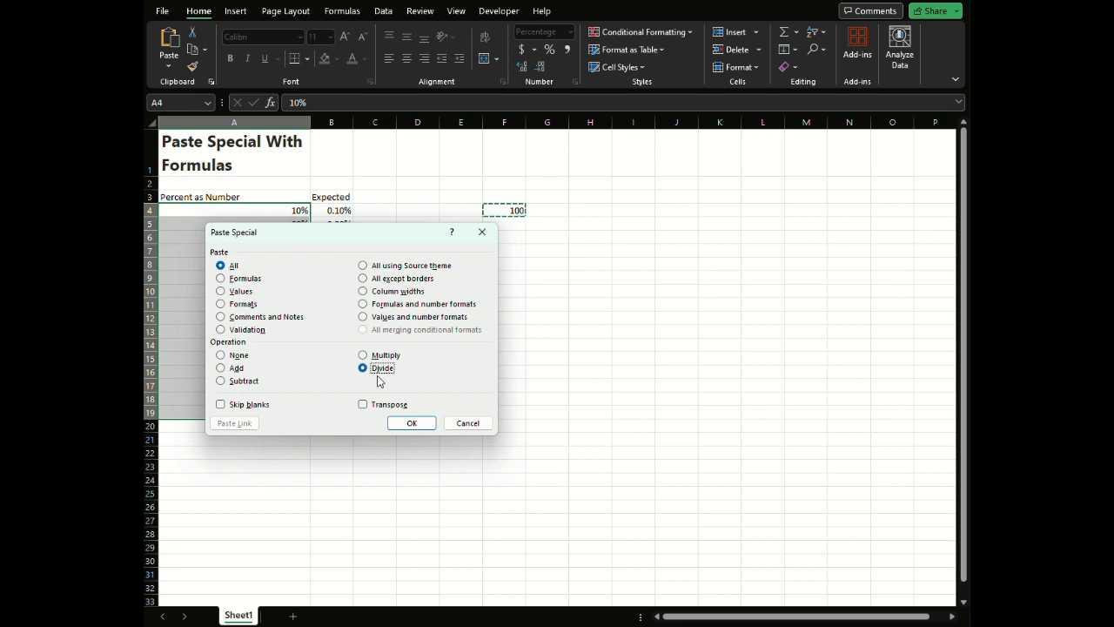
{"action": "left_click", "coordinate": [417, 424]}
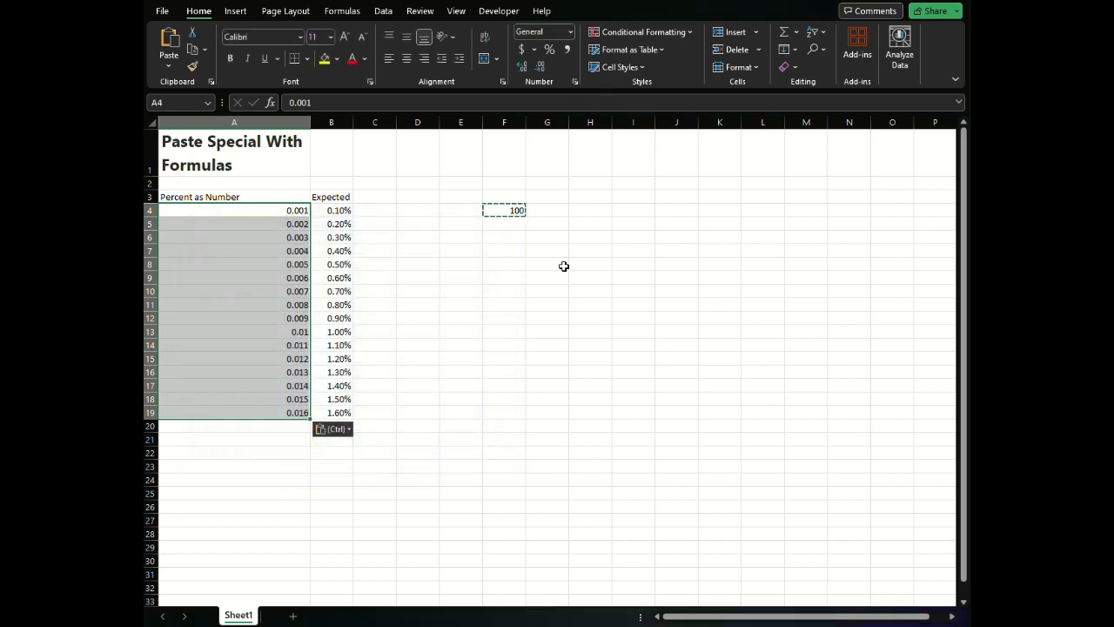
Format the divided values in A4:A19 as percentages and increase their decimal places to match the Expected column.
{"action": "left_click", "coordinate": [549, 49]}
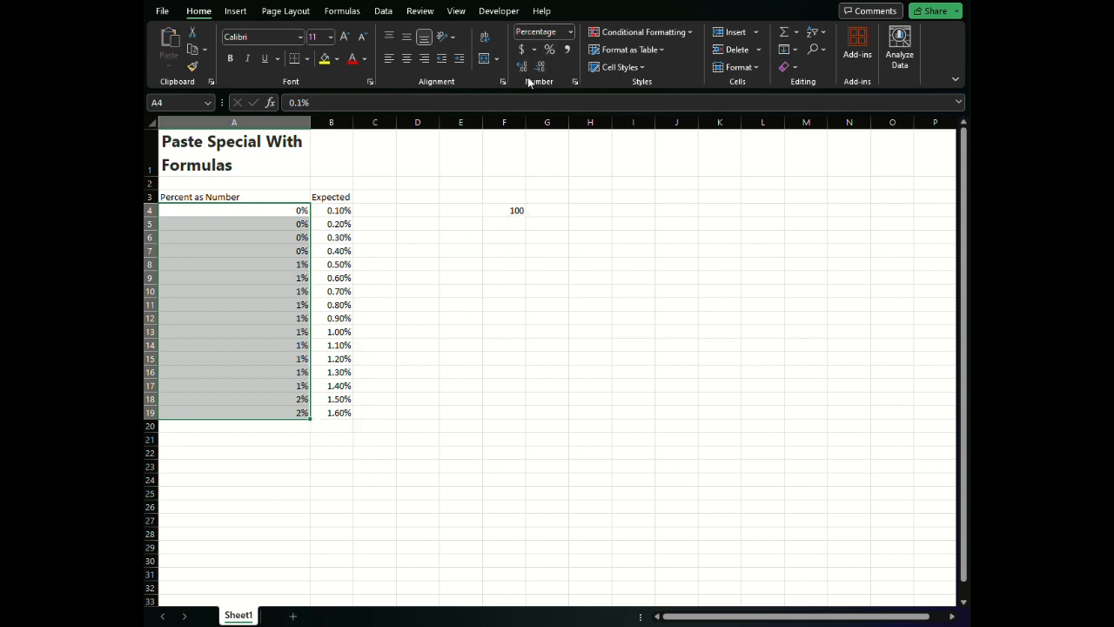
{"action": "left_click", "coordinate": [523, 66]}
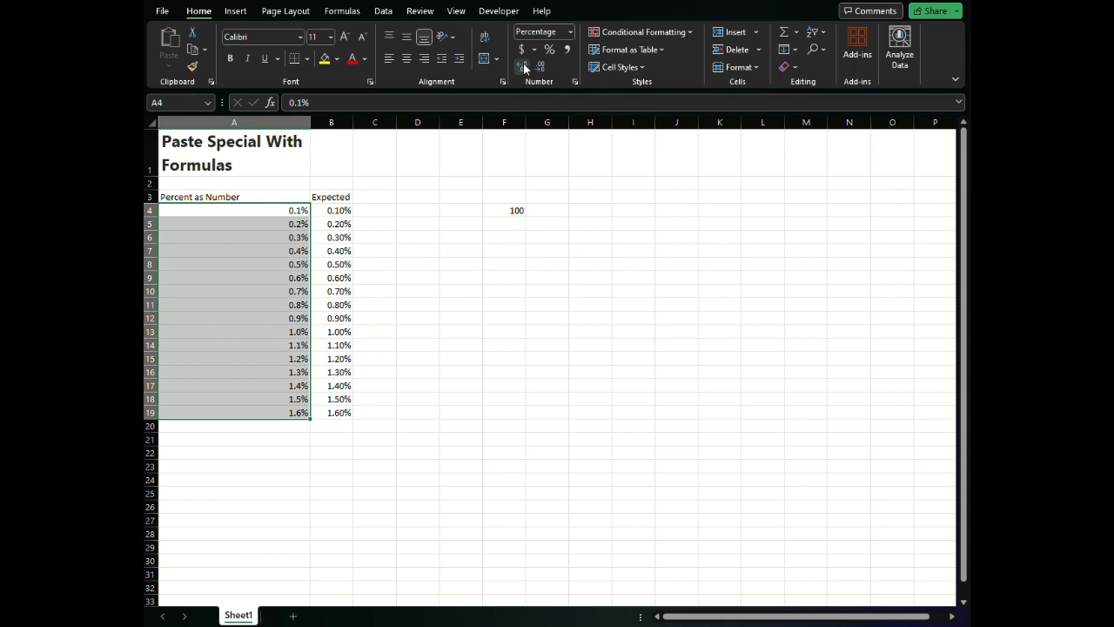
{"action": "left_click", "coordinate": [523, 65]}
{"action": "left_click", "coordinate": [416, 252]}
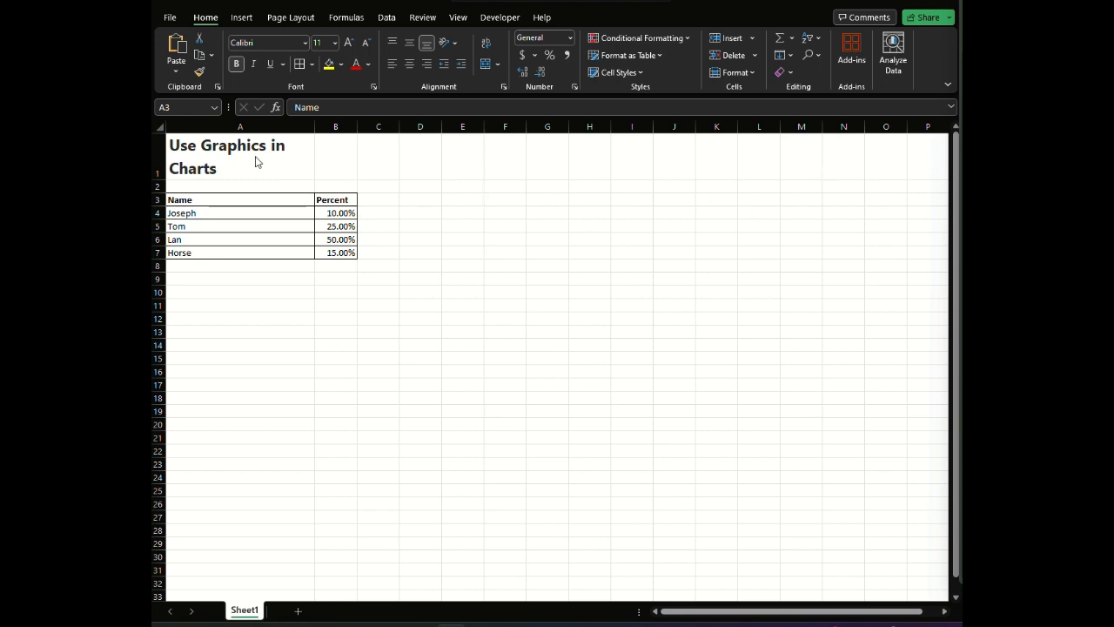
{"action": "key", "text": "ctrl+a"}
{"action": "left_click", "coordinate": [425, 224]}
{"action": "left_click", "coordinate": [392, 200]}
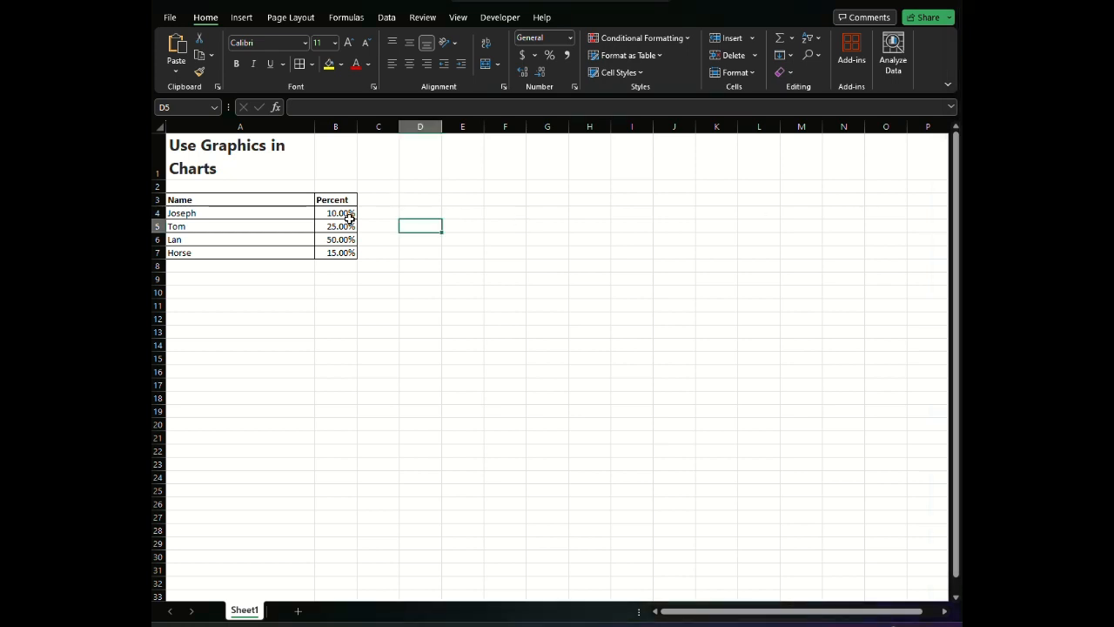
{"action": "left_click", "coordinate": [312, 217]}
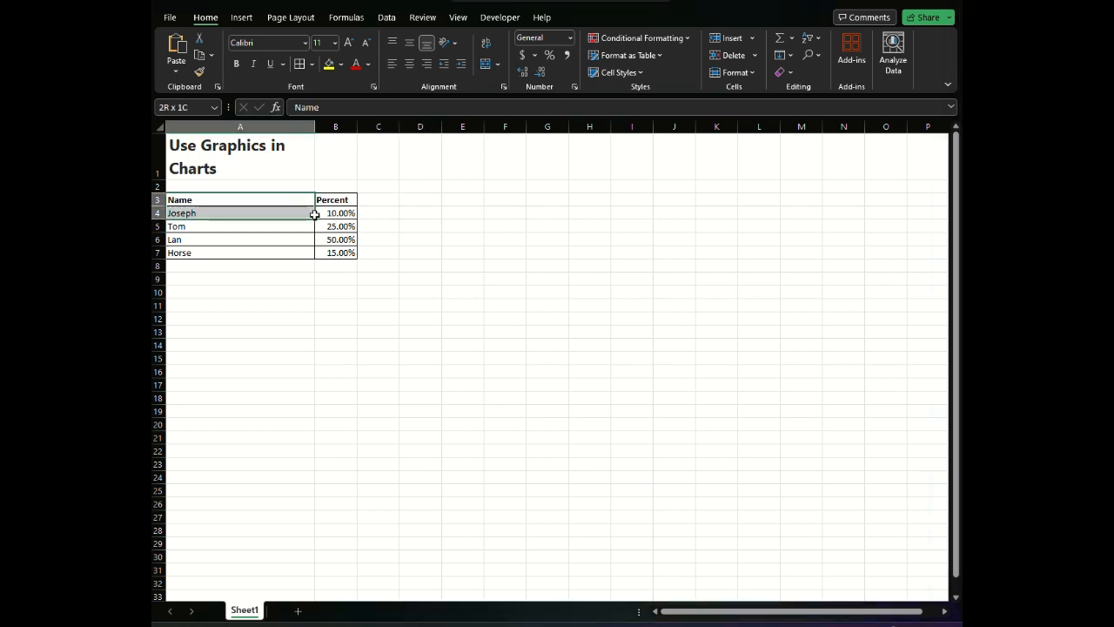
{"action": "left_click_drag", "start_coordinate": [335, 214], "coordinate": [336, 242]}
Insert a 3-D pie chart from the Name and Percent table in A3:B7.
{"action": "left_click_drag", "start_coordinate": [250, 195], "coordinate": [336, 252]}
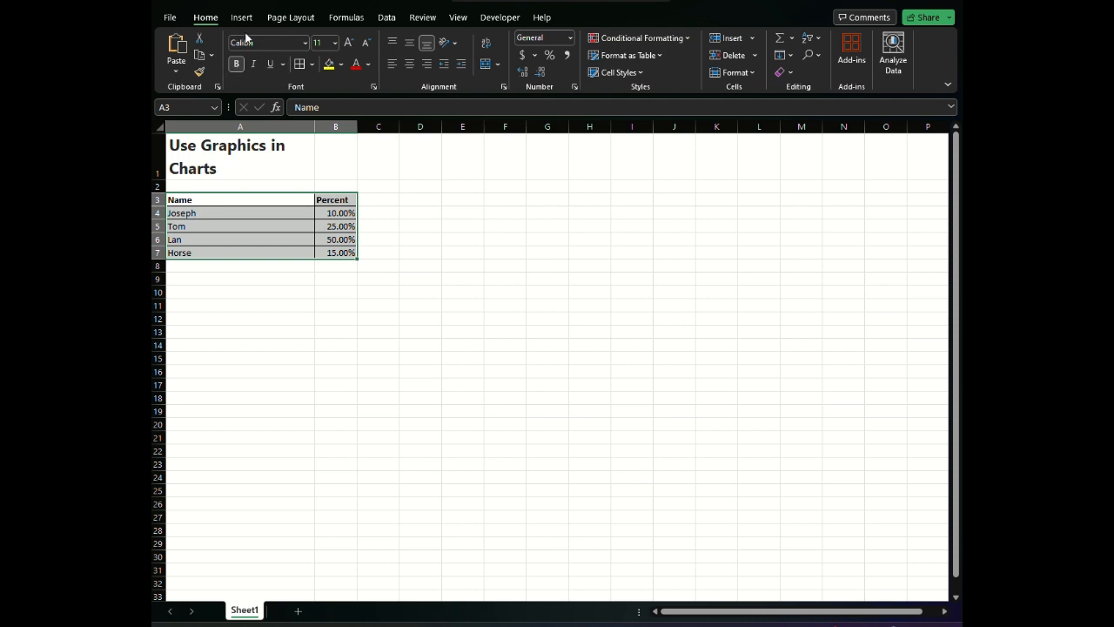
{"action": "left_click", "coordinate": [387, 18]}
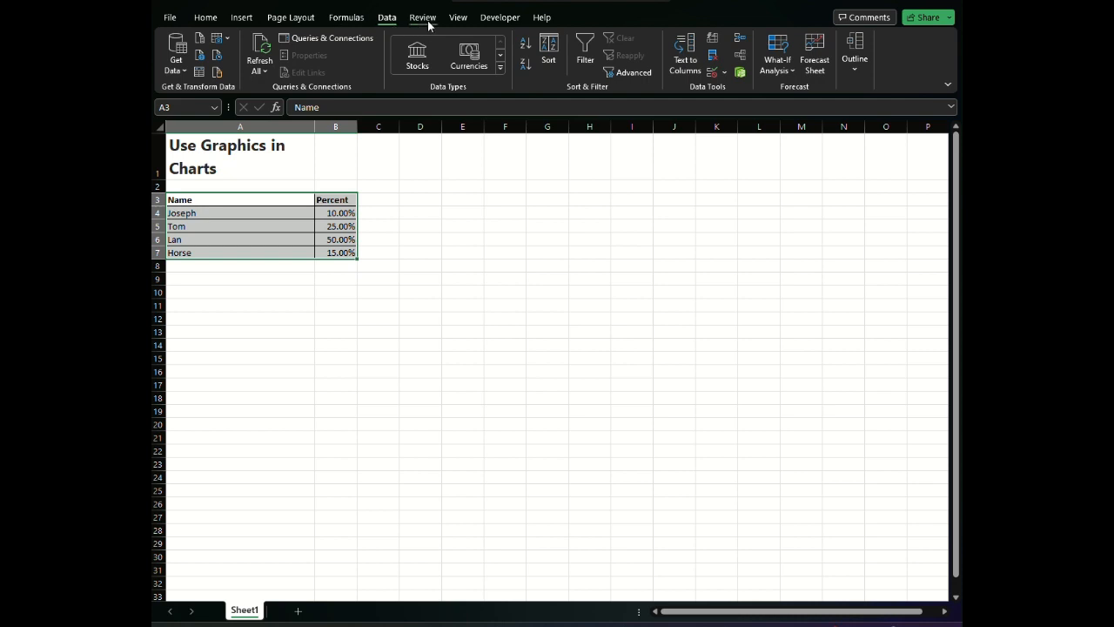
{"action": "left_click", "coordinate": [342, 17]}
{"action": "left_click", "coordinate": [301, 18]}
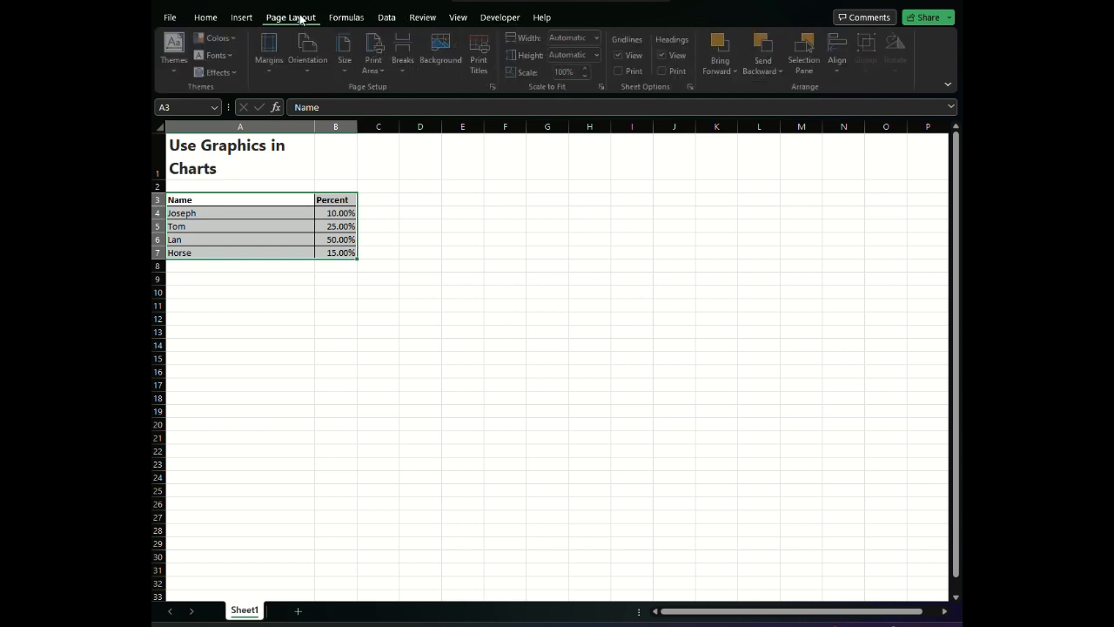
{"action": "left_click", "coordinate": [243, 17]}
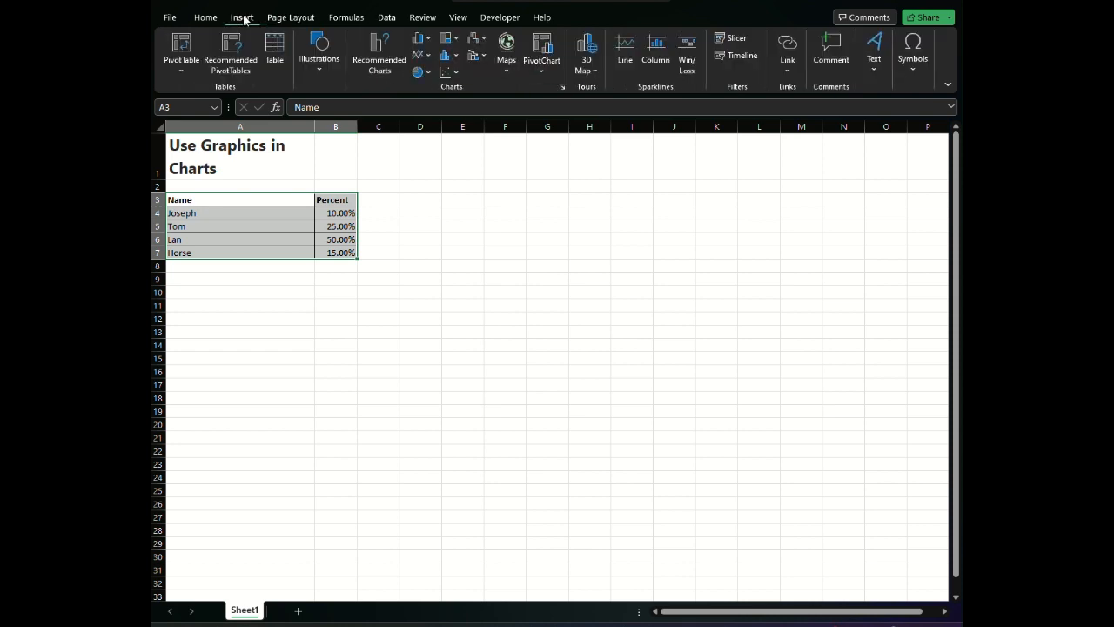
{"action": "left_click", "coordinate": [420, 72]}
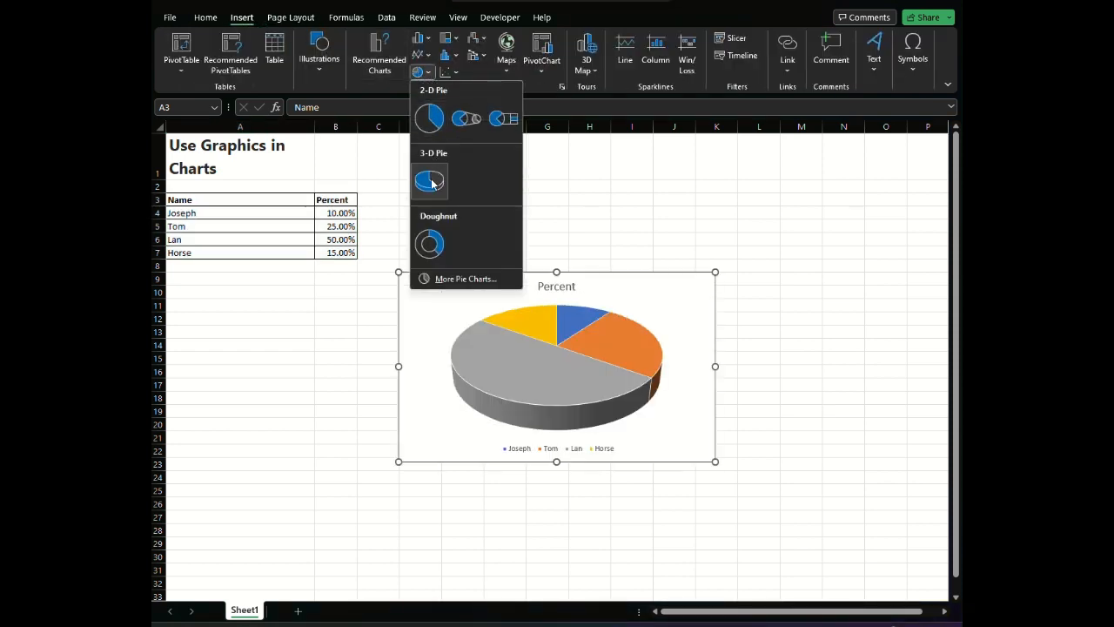
{"action": "left_click", "coordinate": [430, 181]}
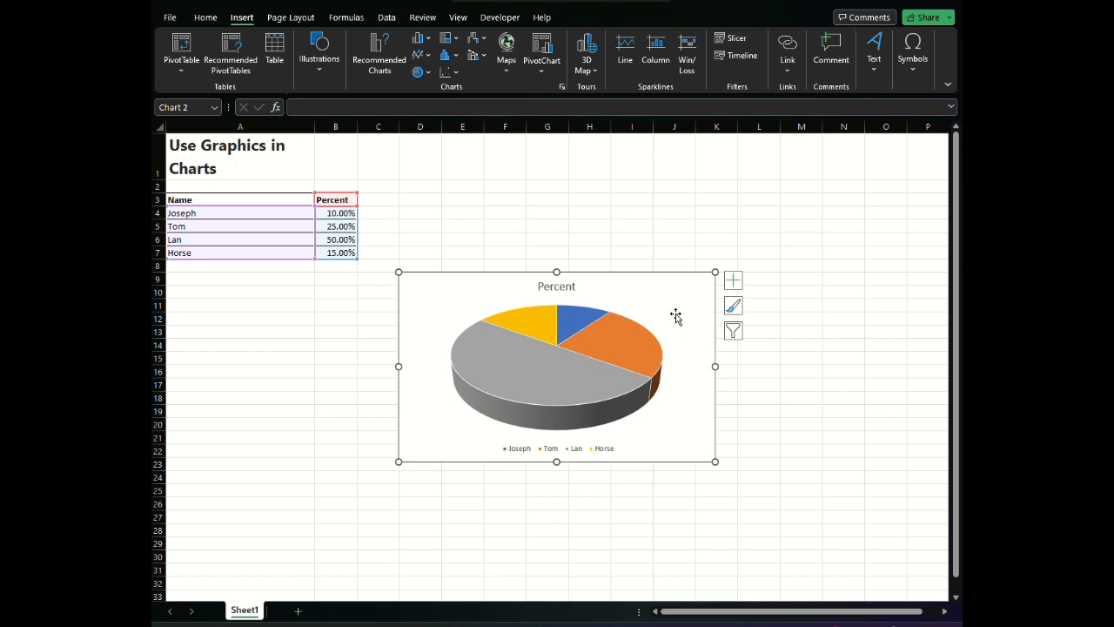
{"action": "left_click", "coordinate": [535, 325]}
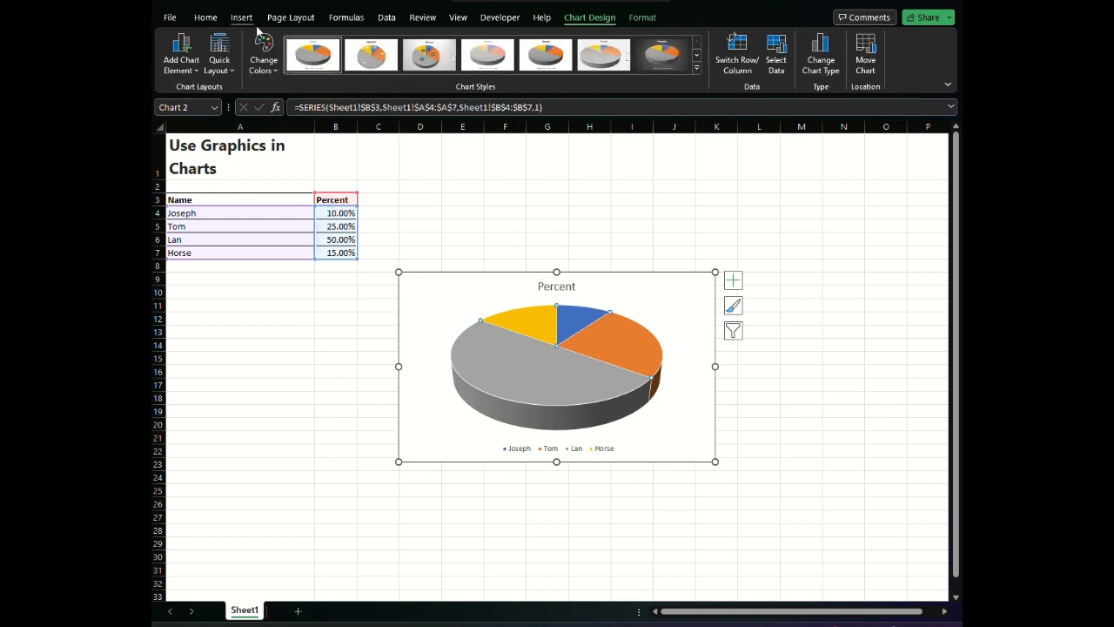
{"action": "left_click", "coordinate": [437, 303]}
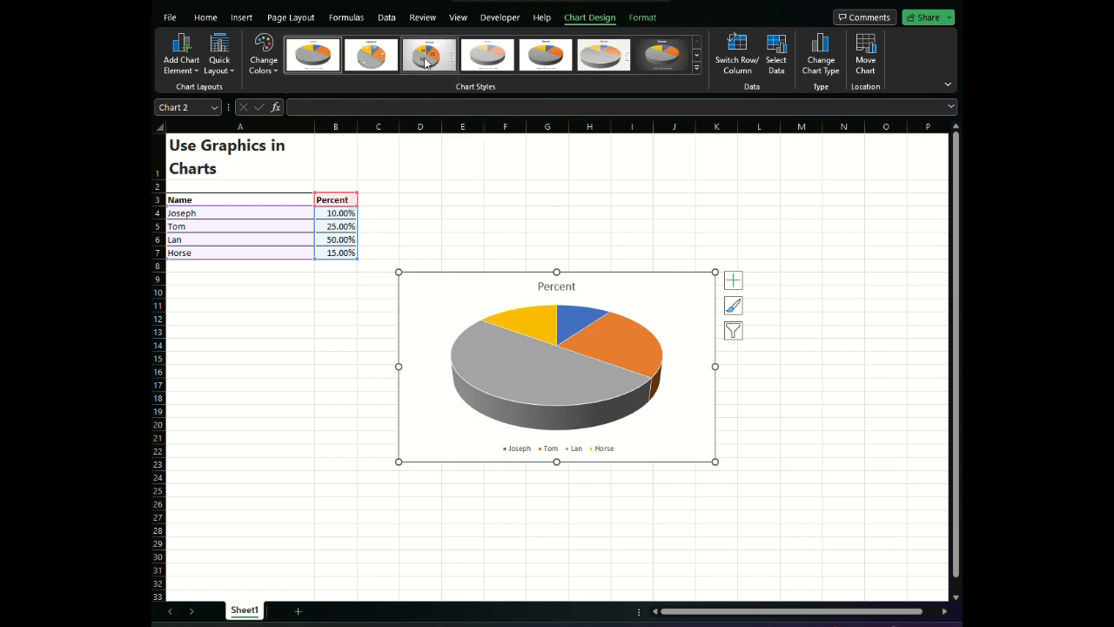
{"action": "left_click", "coordinate": [389, 19]}
{"action": "left_click", "coordinate": [422, 19]}
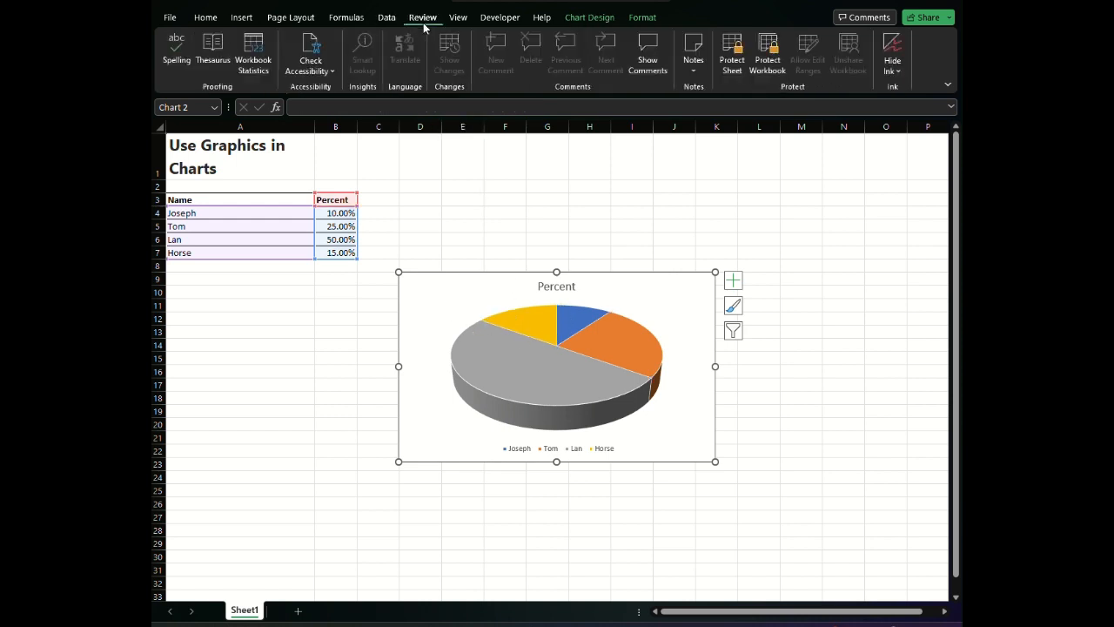
{"action": "left_click", "coordinate": [457, 19]}
{"action": "left_click", "coordinate": [499, 19]}
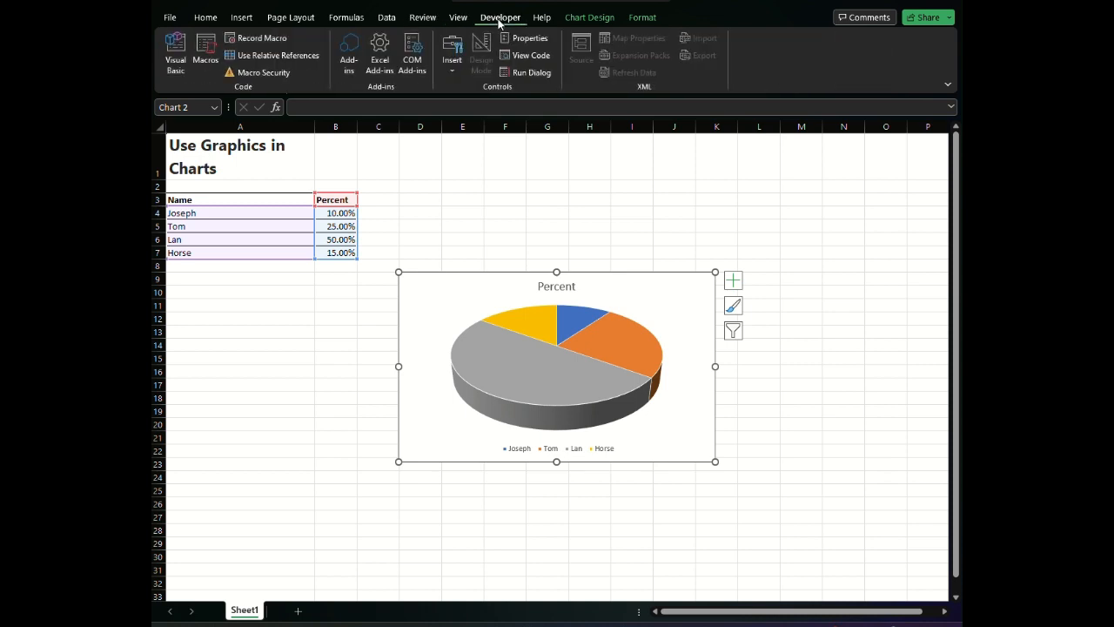
{"action": "left_click", "coordinate": [541, 17]}
{"action": "left_click", "coordinate": [423, 17]}
{"action": "left_click", "coordinate": [389, 17]}
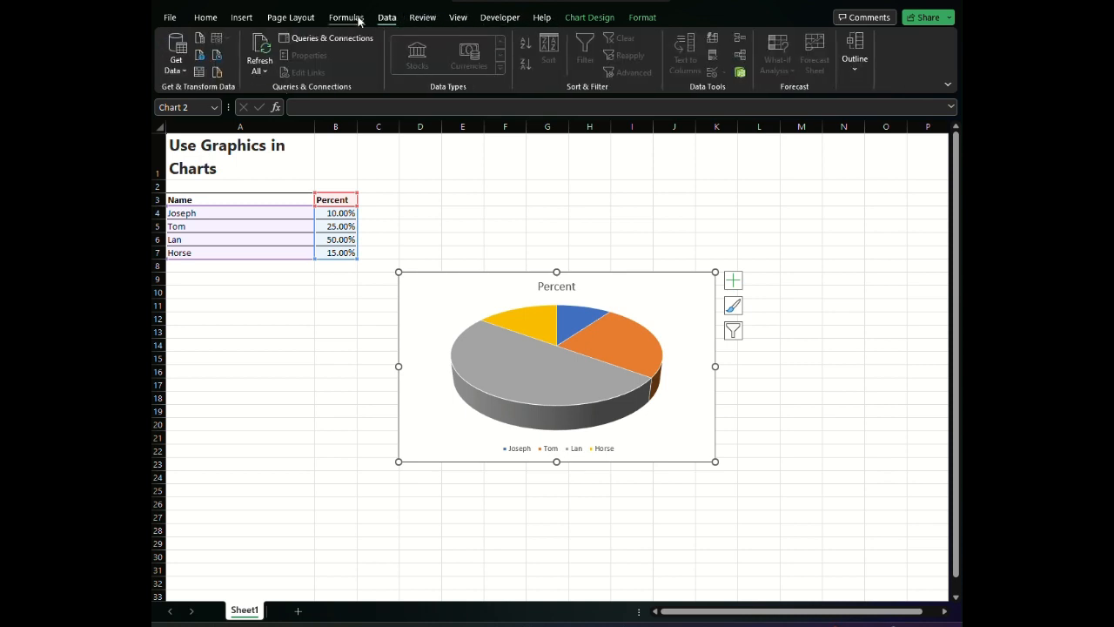
{"action": "left_click", "coordinate": [346, 18]}
{"action": "left_click", "coordinate": [291, 18]}
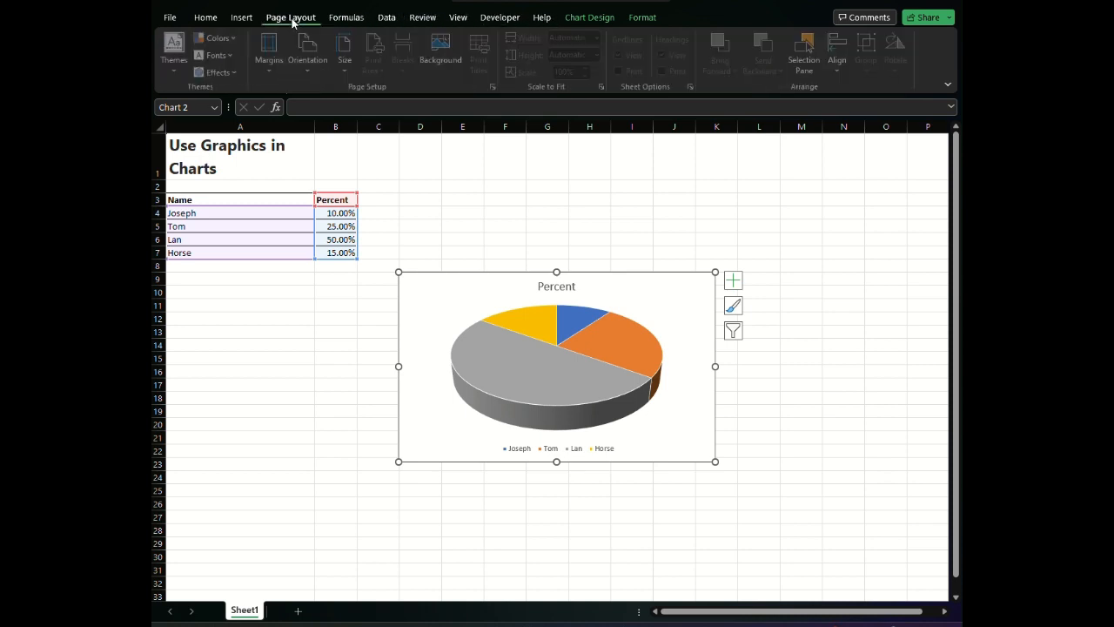
{"action": "left_click", "coordinate": [243, 20]}
{"action": "left_click", "coordinate": [216, 19]}
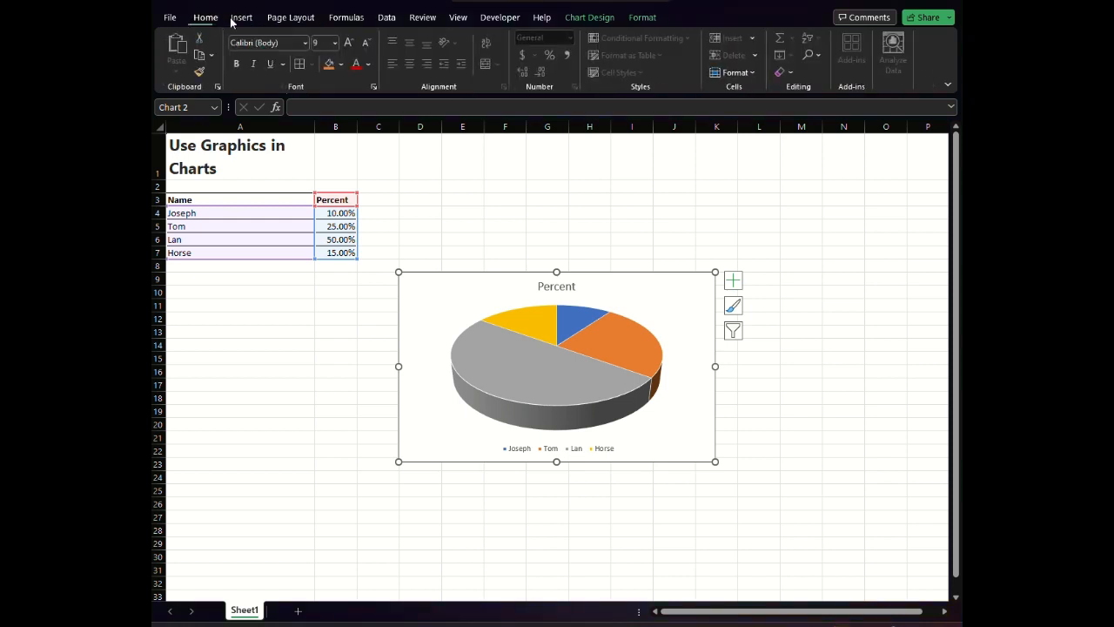
{"action": "left_click", "coordinate": [632, 324]}
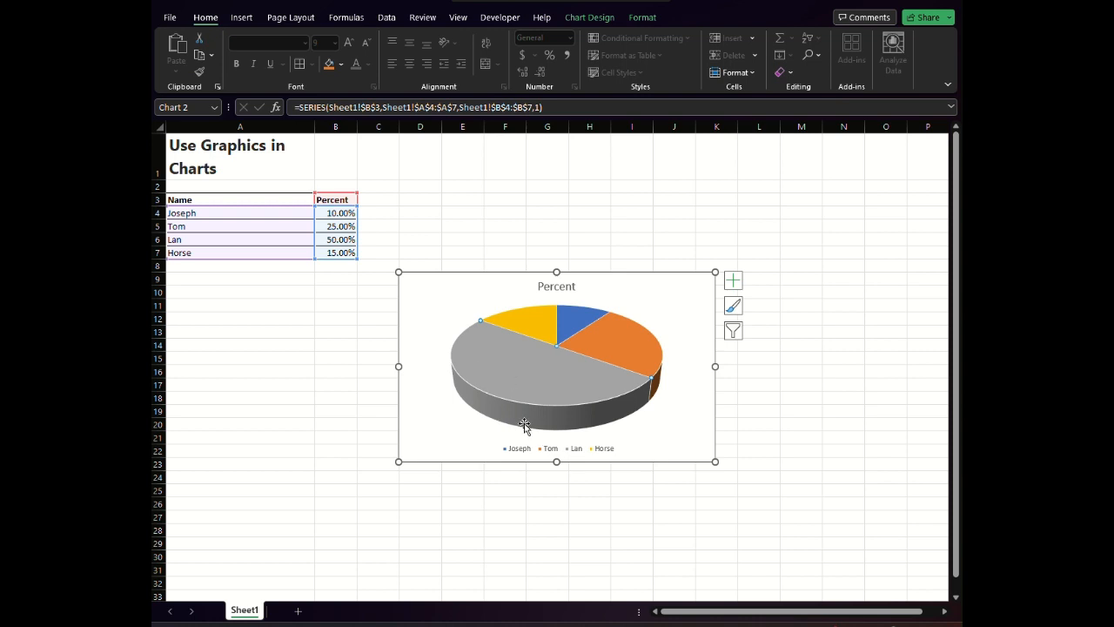
{"action": "scroll", "coordinate": [527, 426], "scroll_direction": "down", "scroll_amount": 1}
{"action": "scroll", "coordinate": [534, 393], "scroll_direction": "up", "scroll_amount": 1}
{"action": "left_click", "coordinate": [436, 302]}
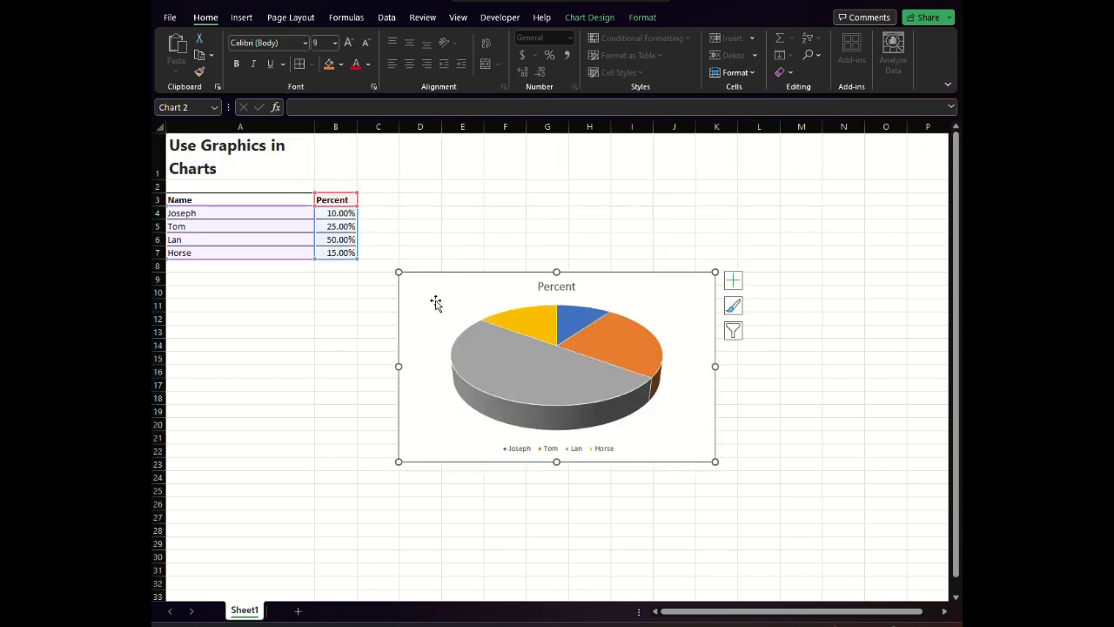
Open the Format Chart Area options for the 3-D pie chart.
{"action": "right_click", "coordinate": [436, 302]}
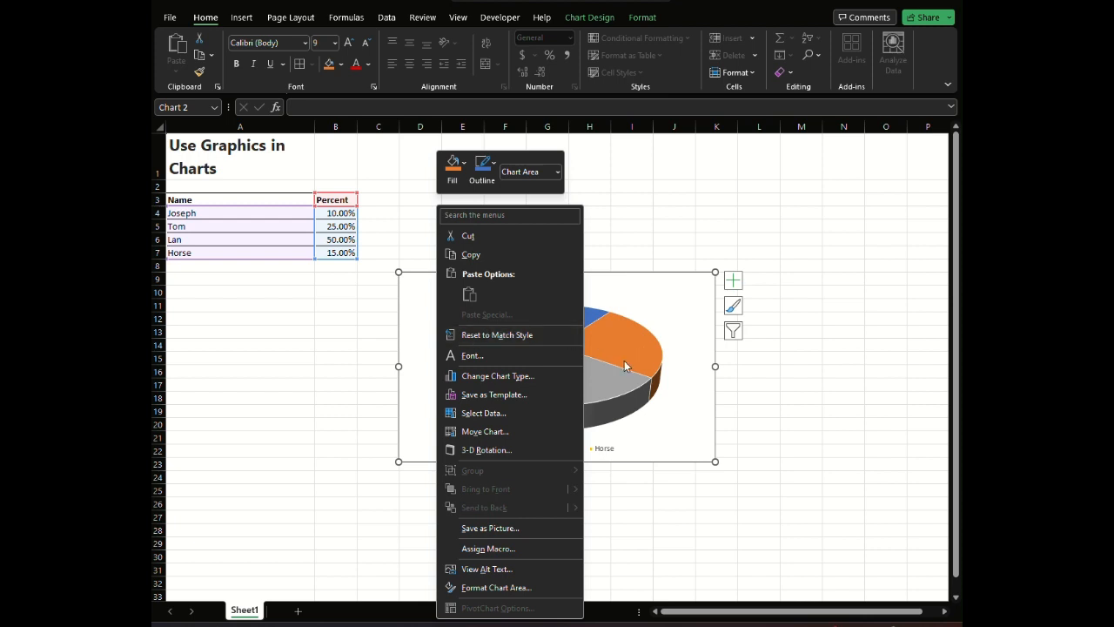
{"action": "left_click", "coordinate": [531, 587]}
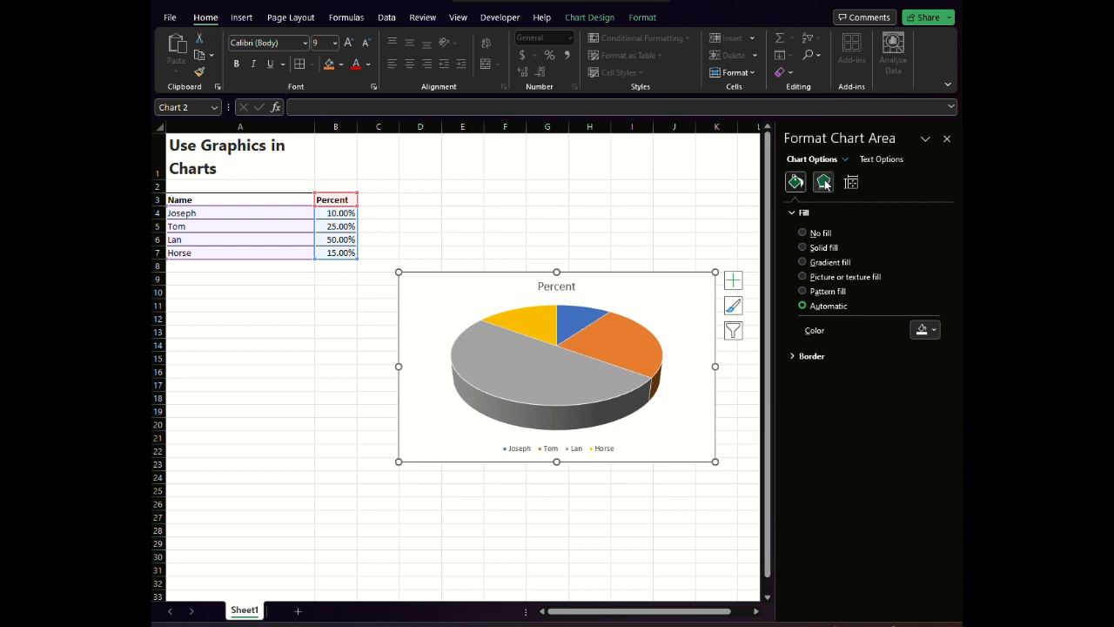
{"action": "left_click", "coordinate": [927, 141]}
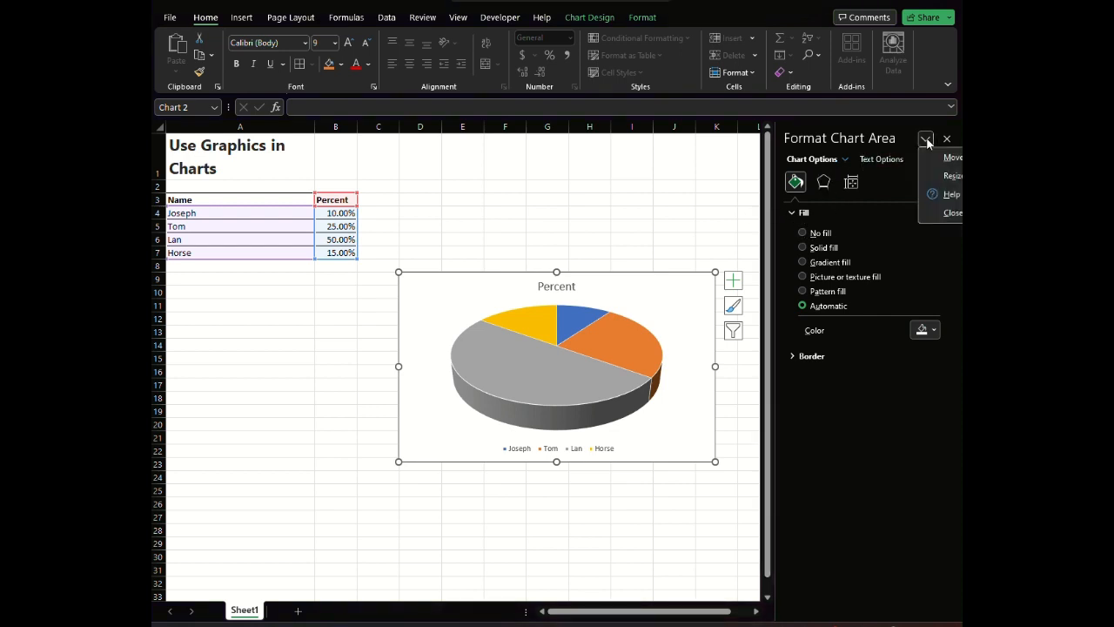
{"action": "left_click", "coordinate": [927, 141]}
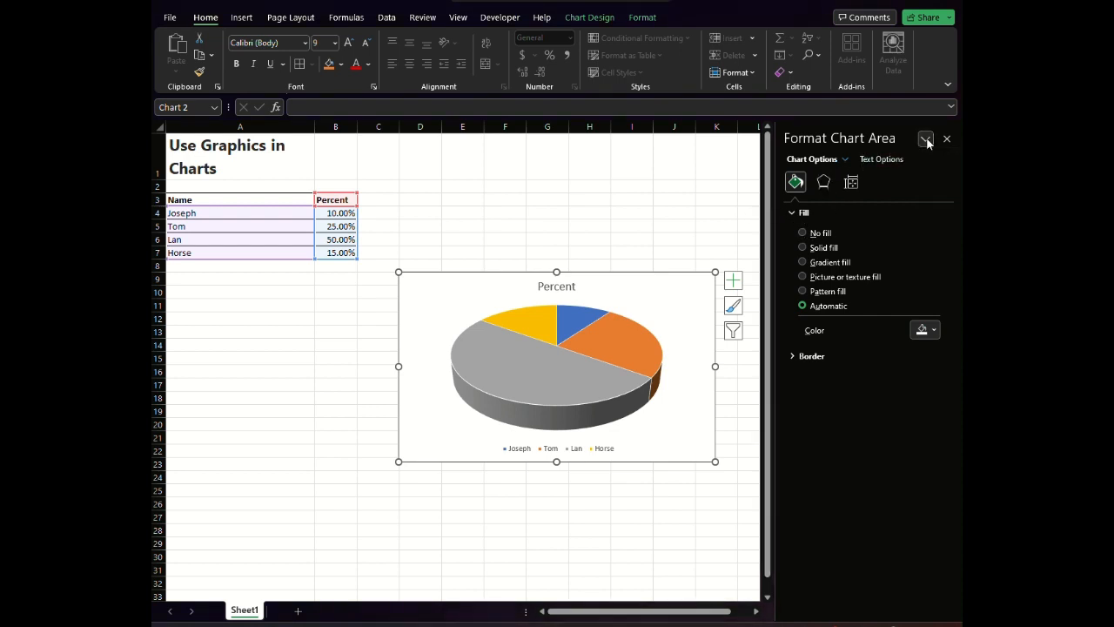
{"action": "left_click", "coordinate": [514, 18]}
{"action": "left_click", "coordinate": [540, 17]}
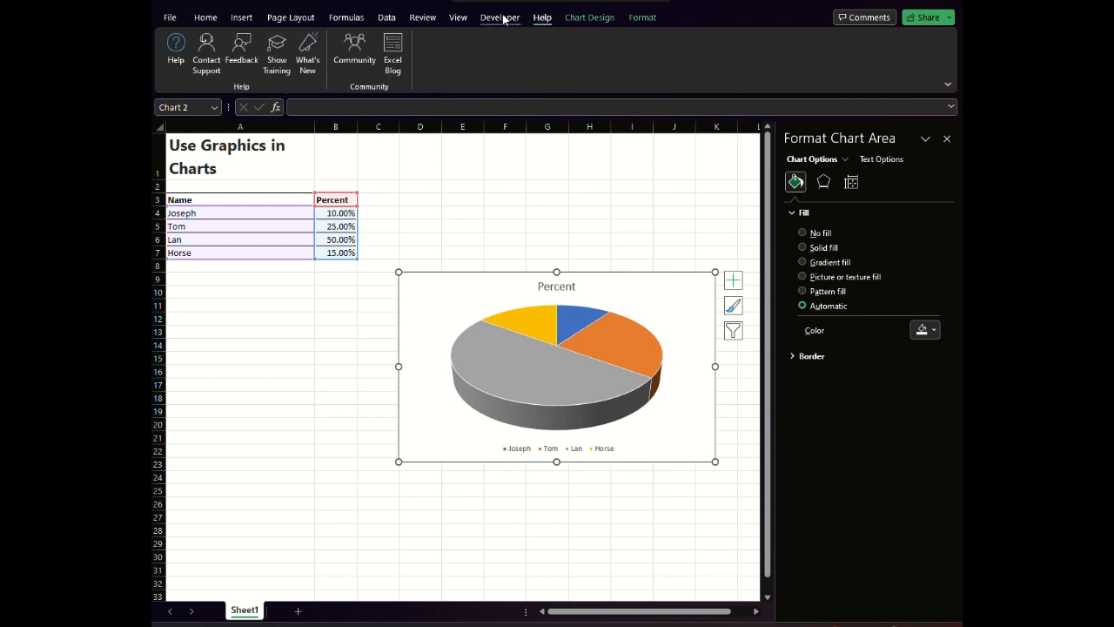
{"action": "left_click", "coordinate": [458, 18]}
{"action": "left_click", "coordinate": [590, 18]}
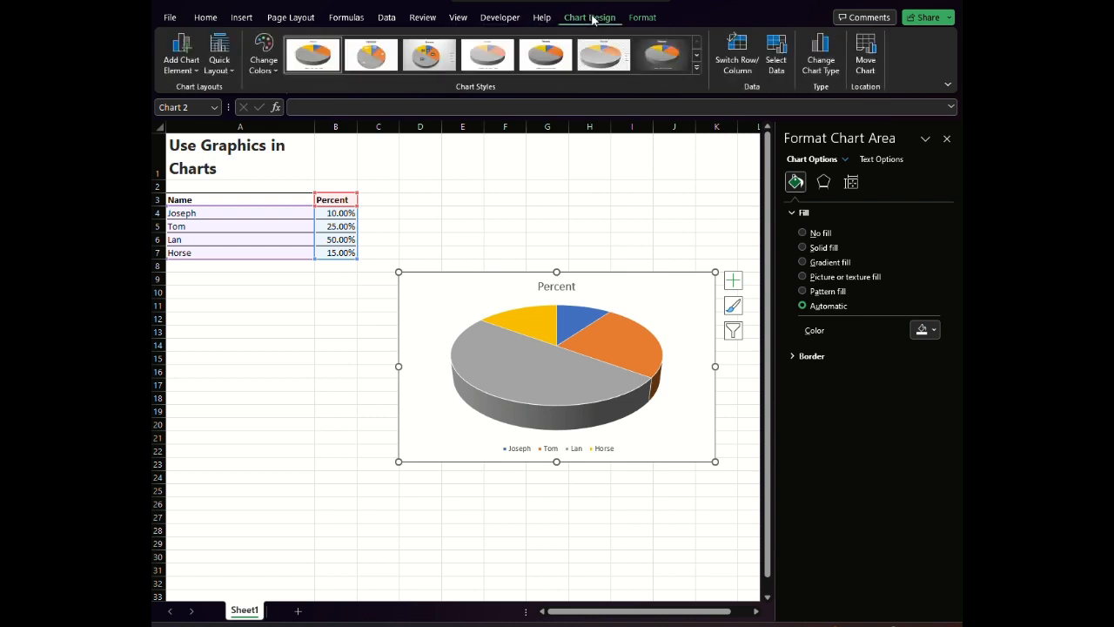
{"action": "left_click", "coordinate": [640, 19]}
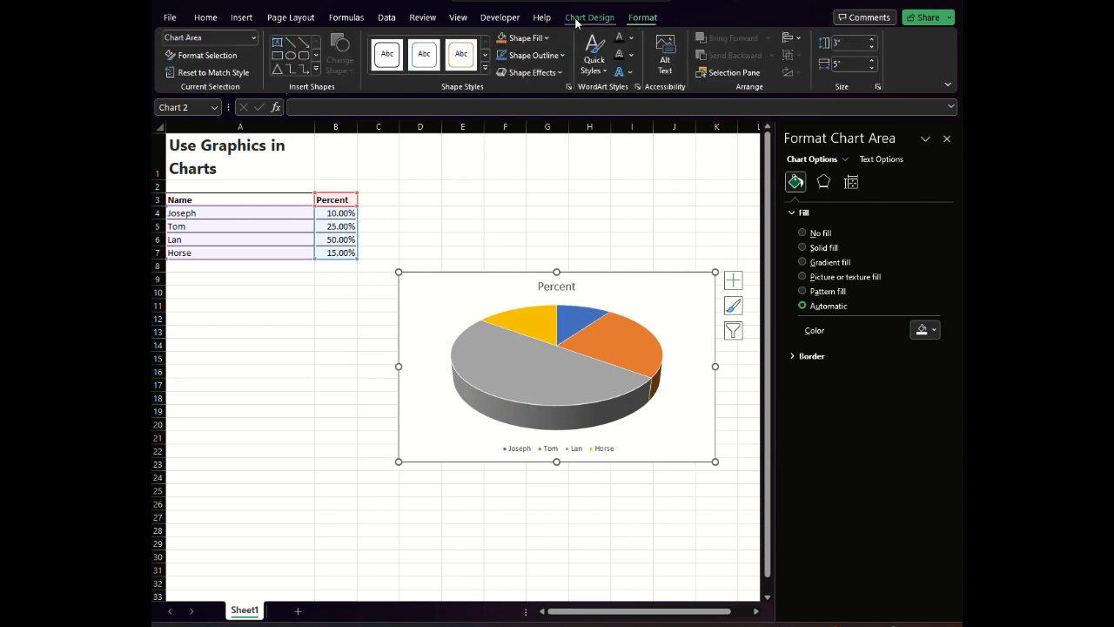
Select only the orange 25% slice of the pie chart and open its fill options.
{"action": "left_click", "coordinate": [511, 318]}
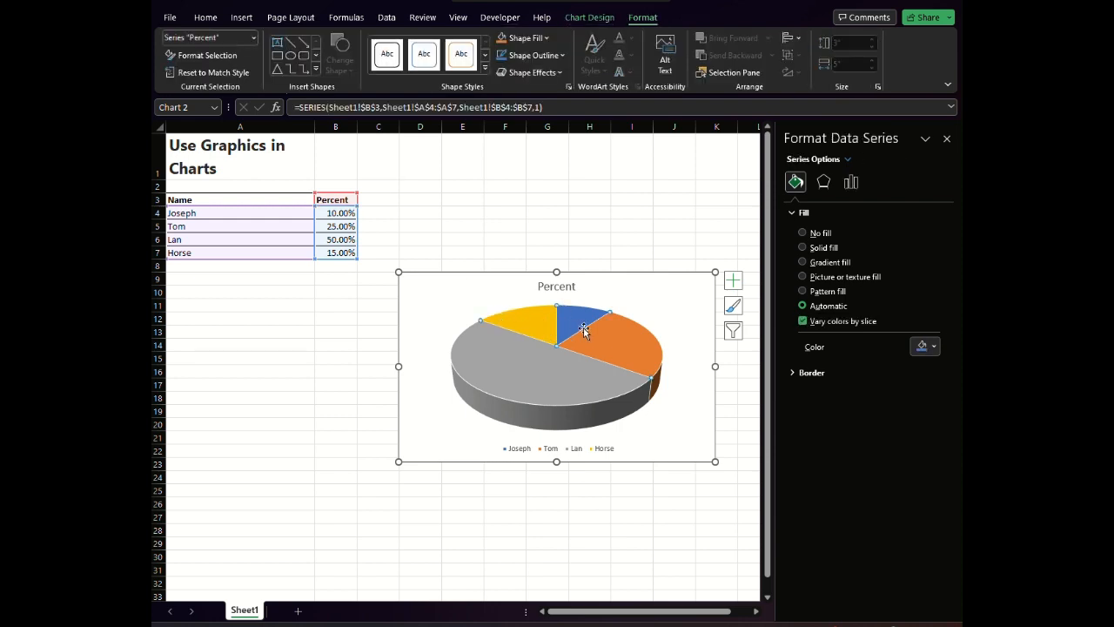
{"action": "left_click", "coordinate": [609, 349]}
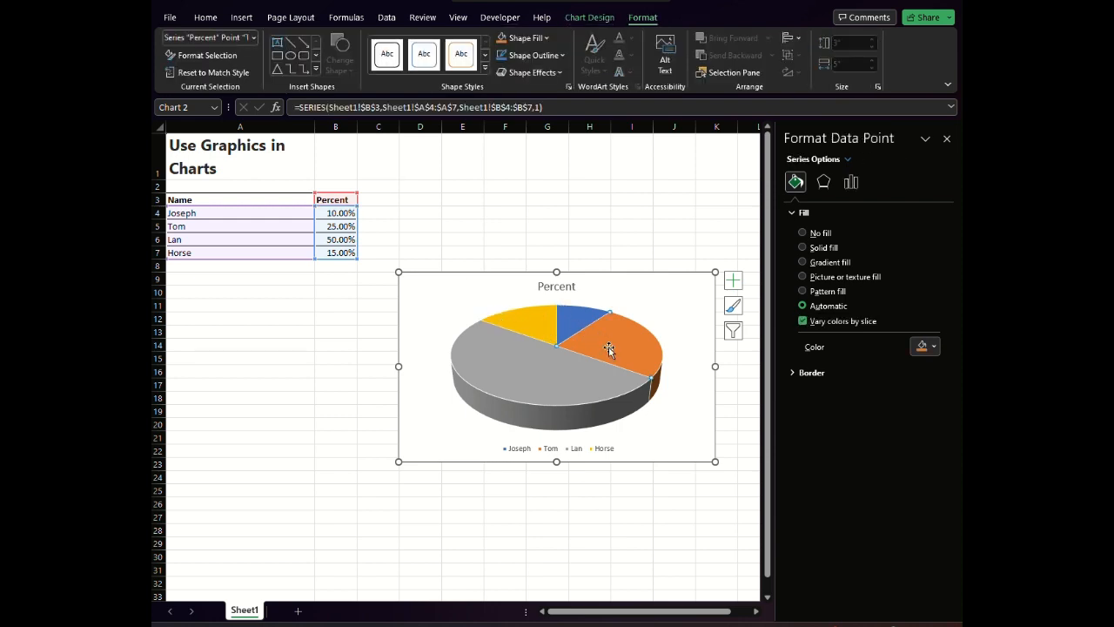
{"action": "left_click", "coordinate": [208, 55]}
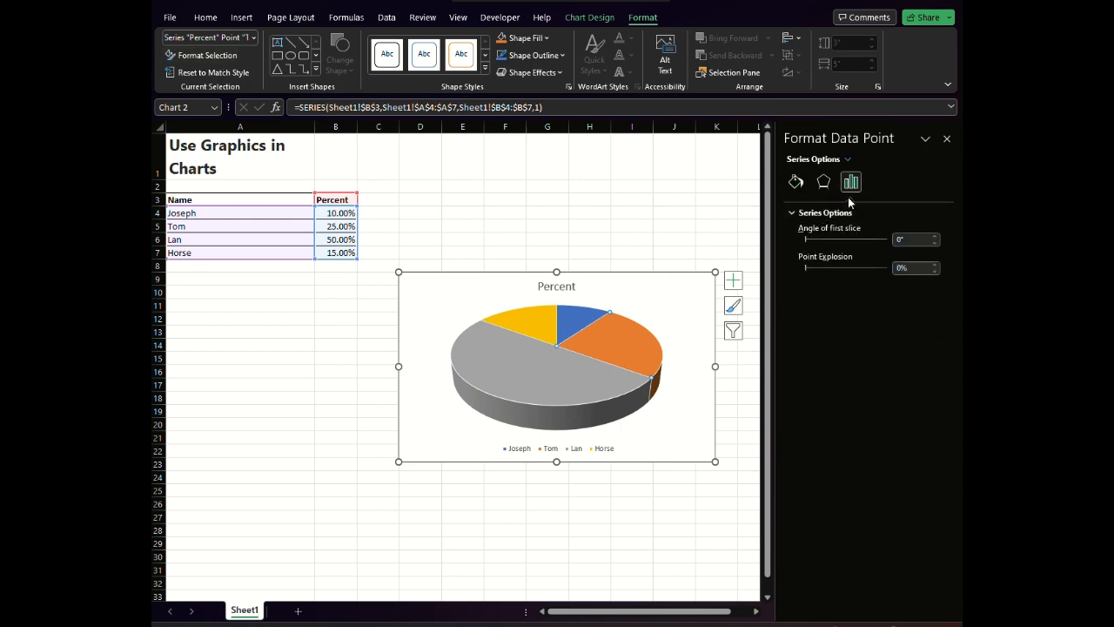
{"action": "left_click", "coordinate": [793, 214]}
{"action": "left_click", "coordinate": [793, 215]}
{"action": "left_click", "coordinate": [796, 182]}
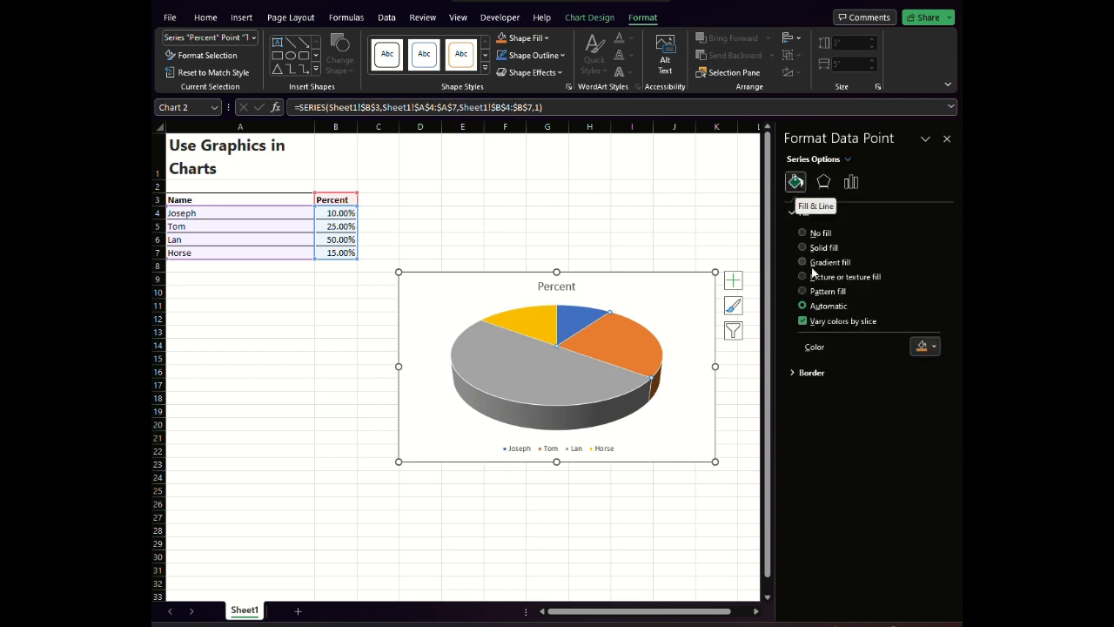
Fill the 25% slice with the picture file "dinh - Copy.jpg" from the Pictures folder.
{"action": "left_click", "coordinate": [803, 232]}
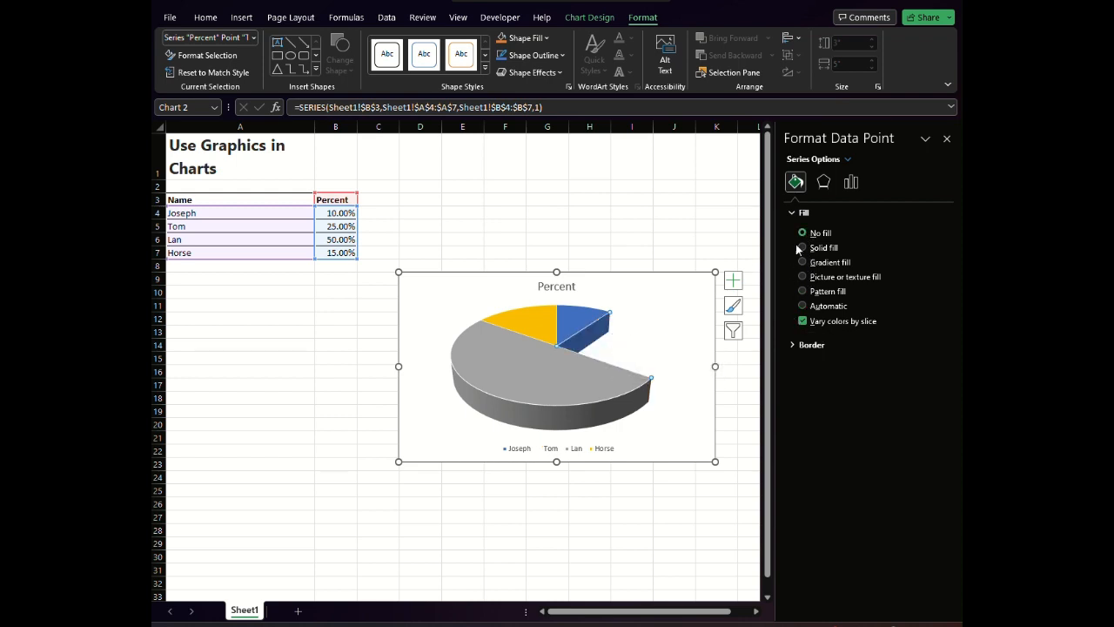
{"action": "left_click", "coordinate": [804, 277]}
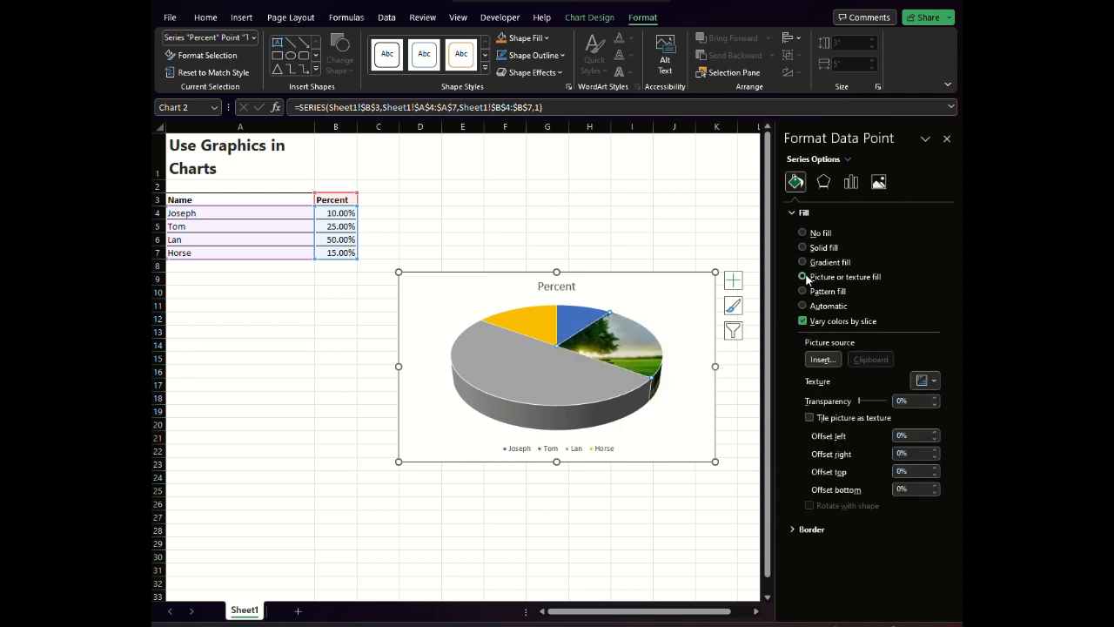
{"action": "left_click", "coordinate": [824, 359]}
{"action": "left_click", "coordinate": [510, 252]}
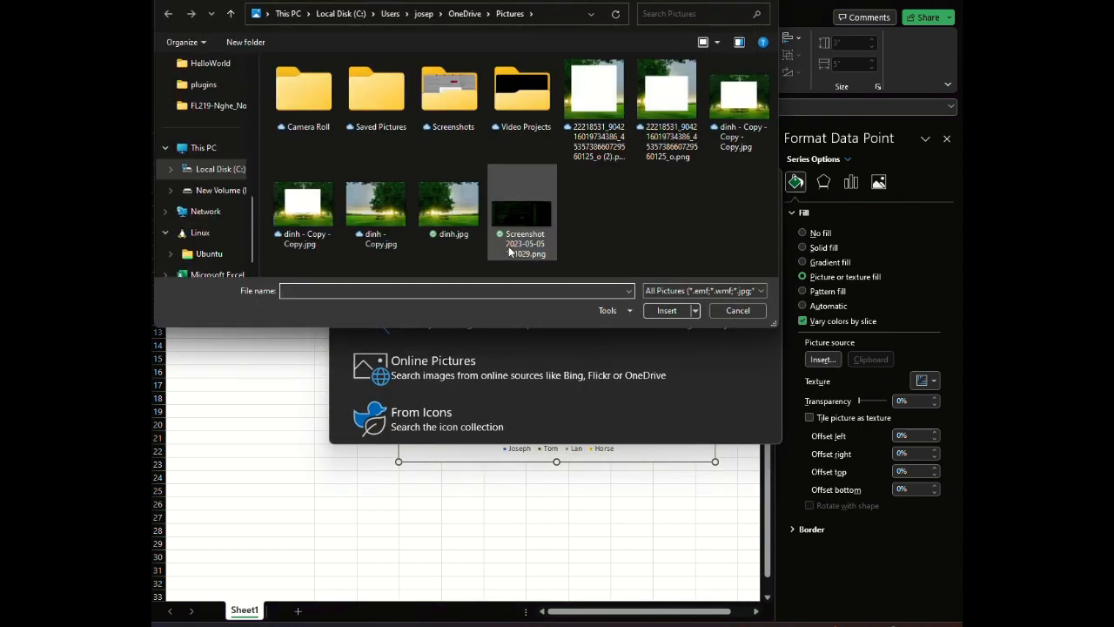
{"action": "left_click", "coordinate": [390, 219]}
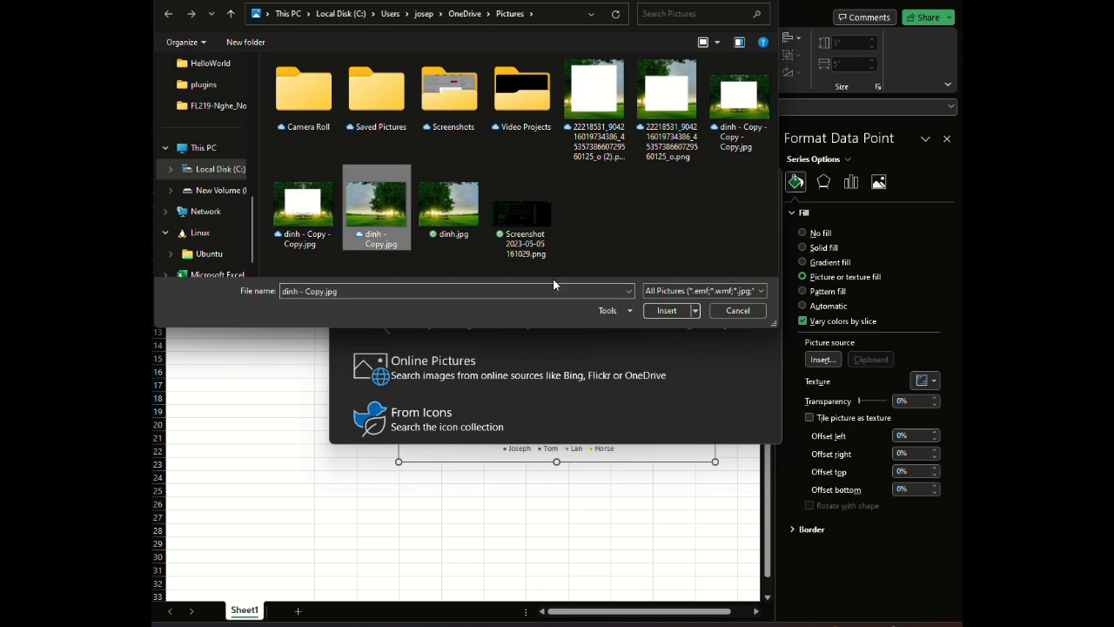
{"action": "left_click", "coordinate": [668, 311]}
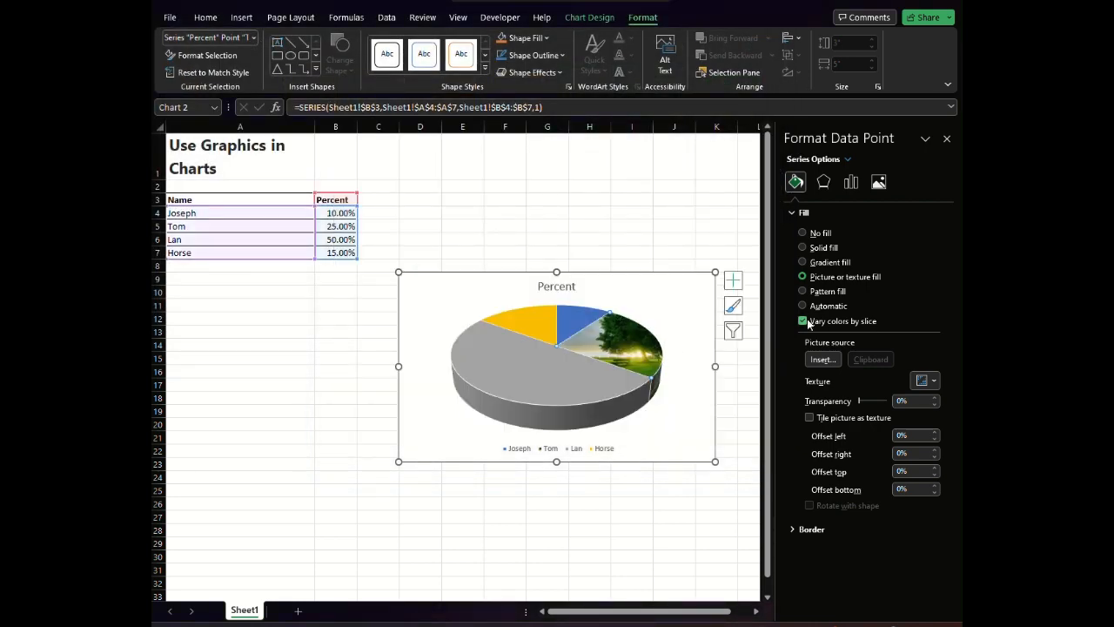
Try the gradient, pattern, automatic and no-fill options on the 25% slice, and return it to a picture fill.
{"action": "left_click", "coordinate": [803, 262]}
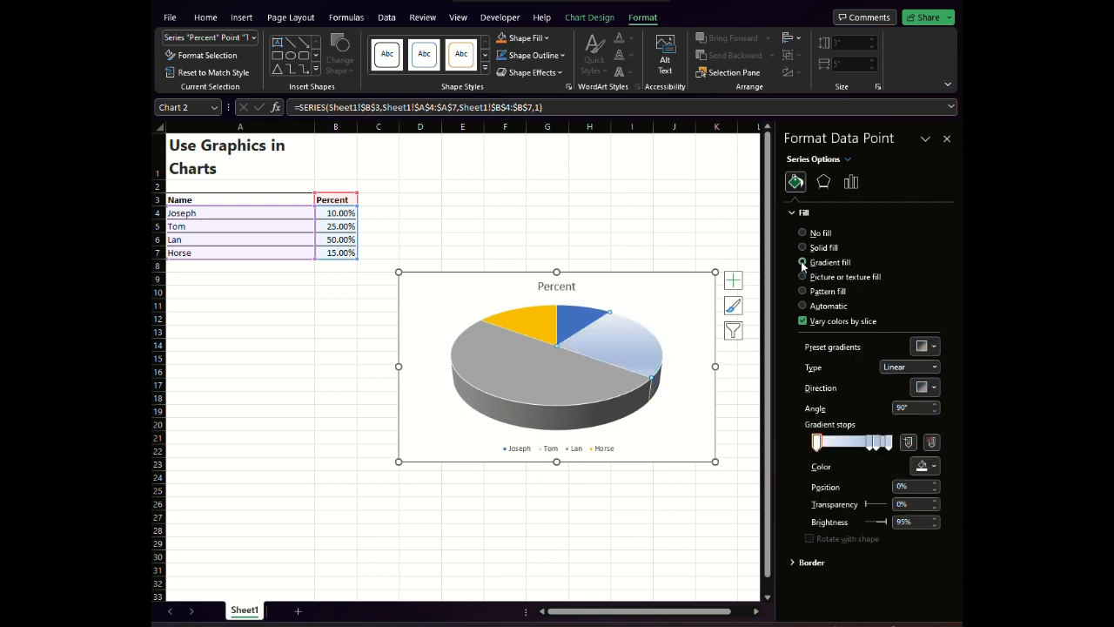
{"action": "left_click", "coordinate": [802, 292]}
{"action": "left_click", "coordinate": [803, 307]}
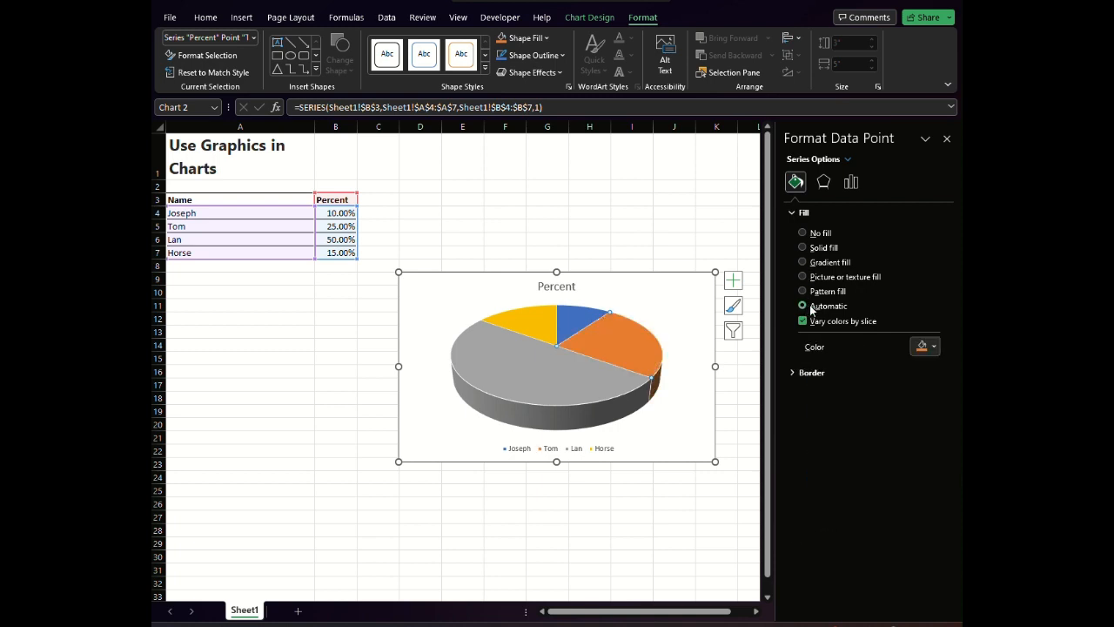
{"action": "left_click", "coordinate": [802, 233]}
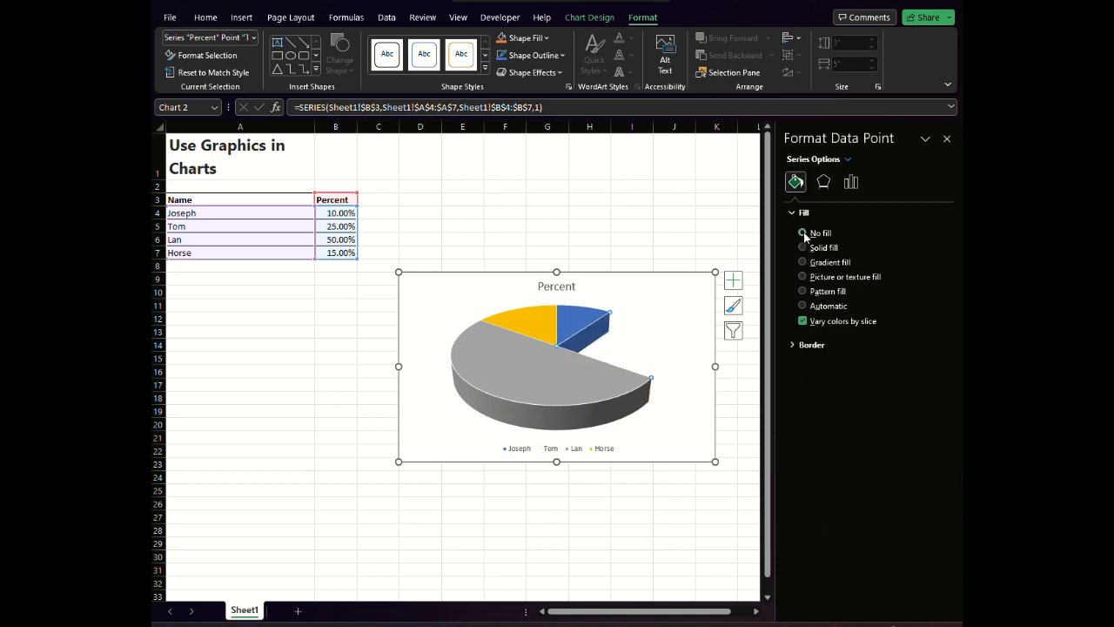
{"action": "left_click", "coordinate": [803, 277]}
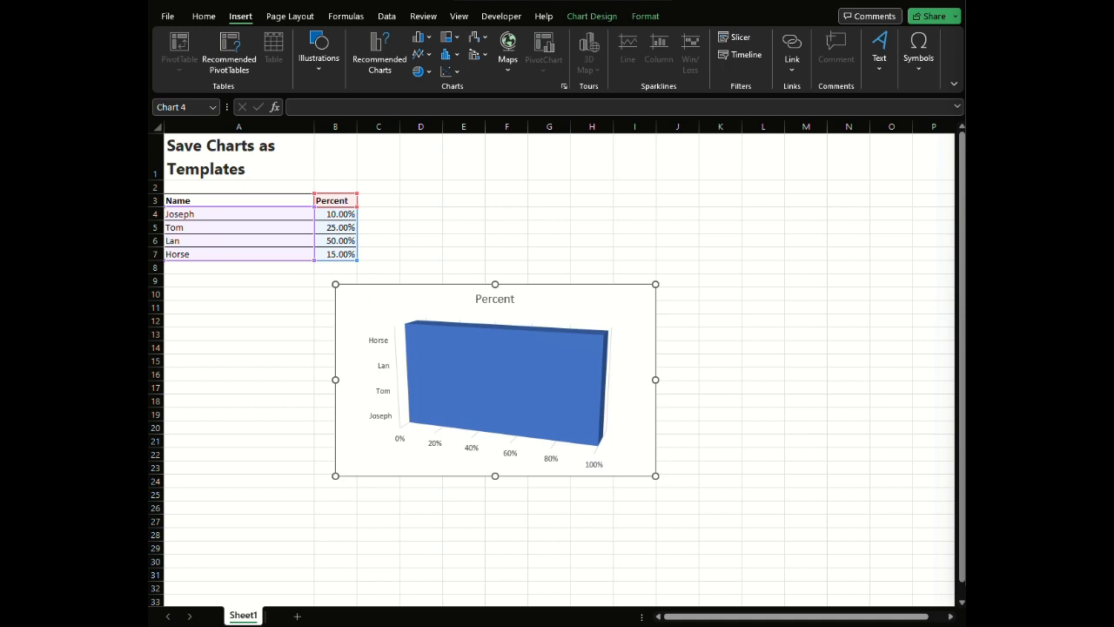
{"action": "left_click", "coordinate": [440, 310]}
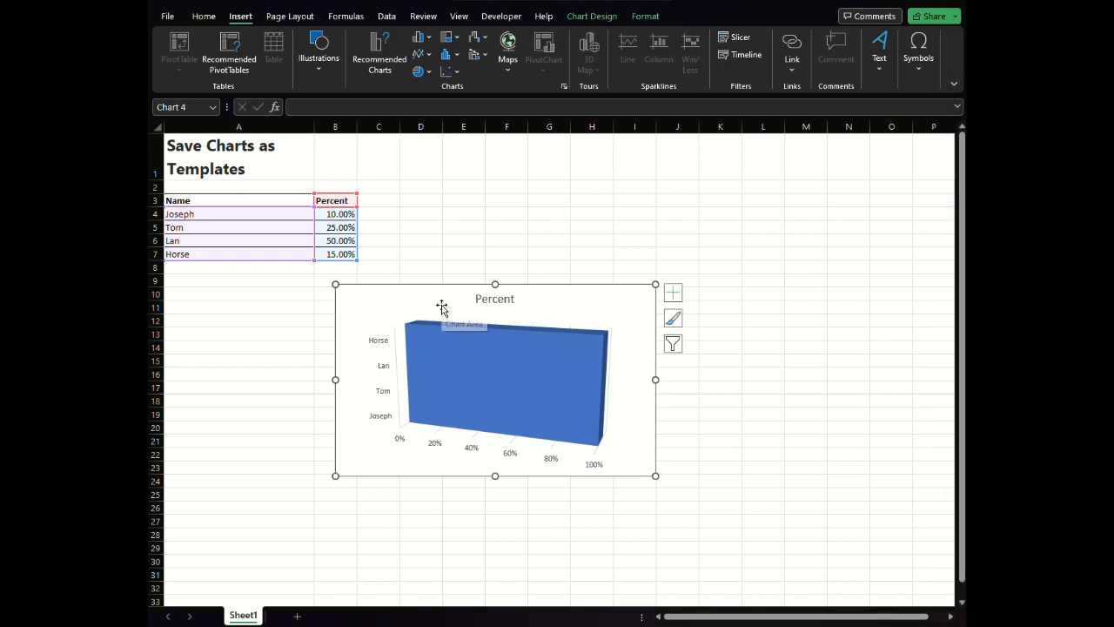
{"action": "left_click", "coordinate": [379, 61]}
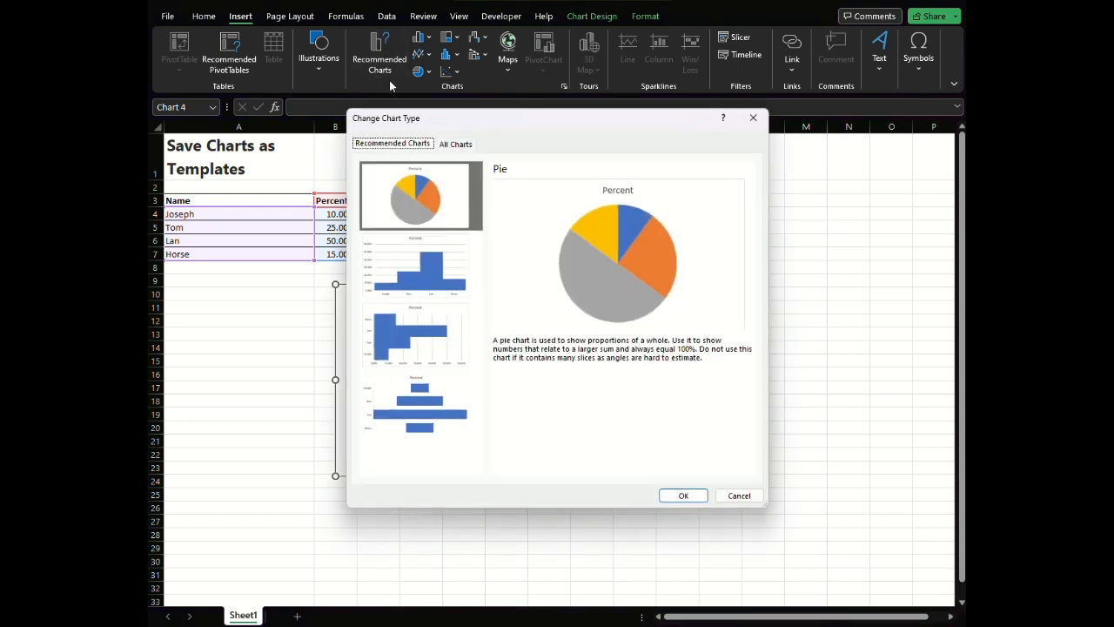
{"action": "left_click", "coordinate": [752, 120]}
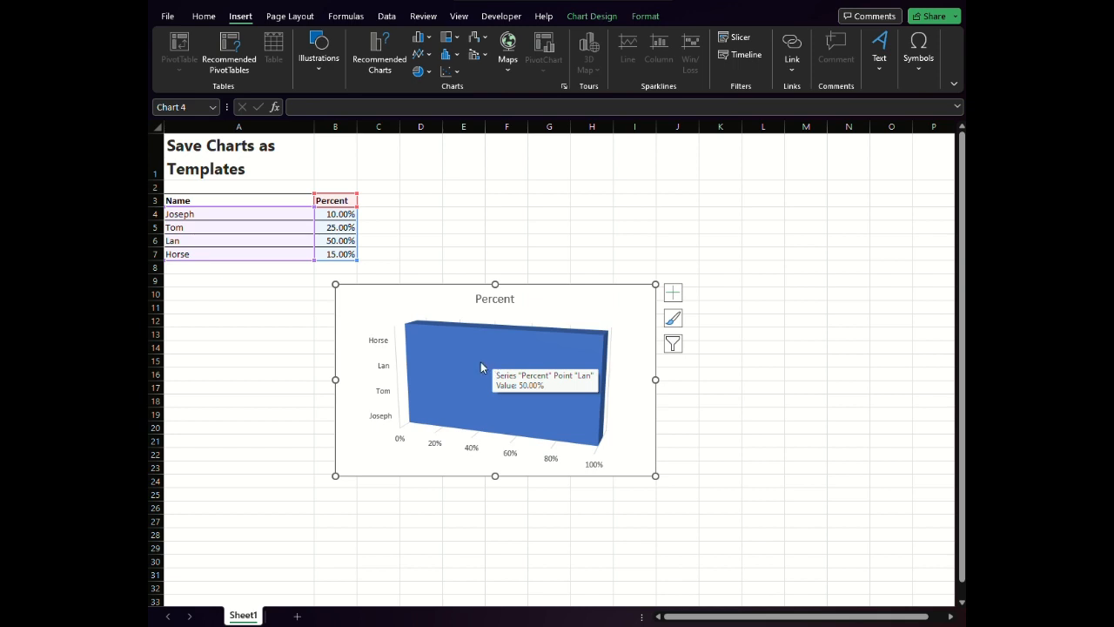
Save the 3-D bar chart as a chart template named Chart1.crtx in the Charts templates folder.
{"action": "right_click", "coordinate": [432, 304]}
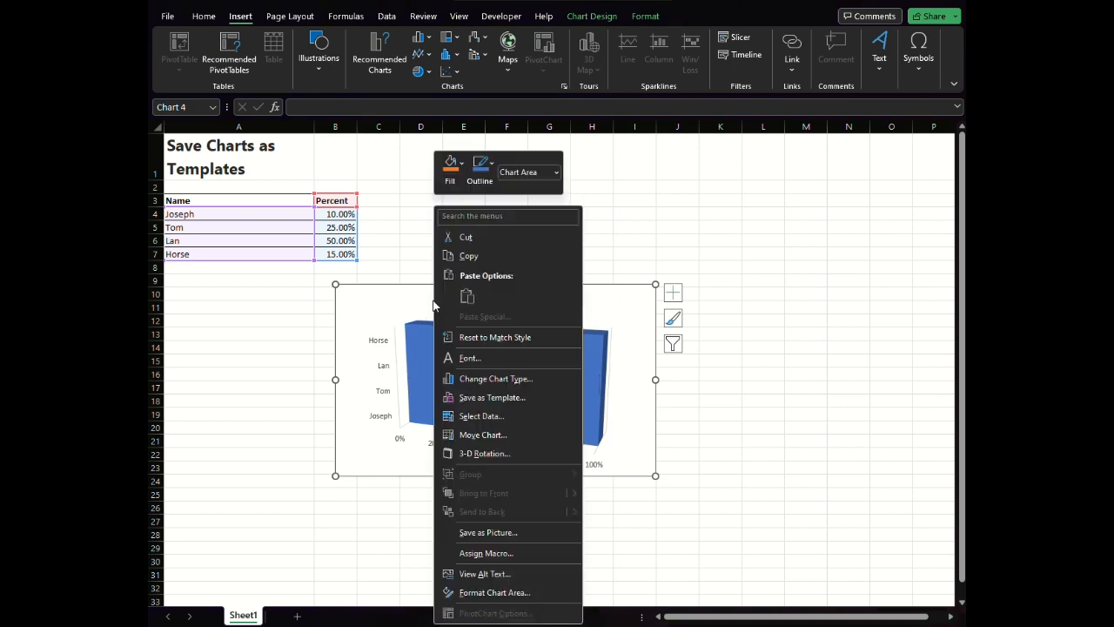
{"action": "left_click", "coordinate": [494, 398]}
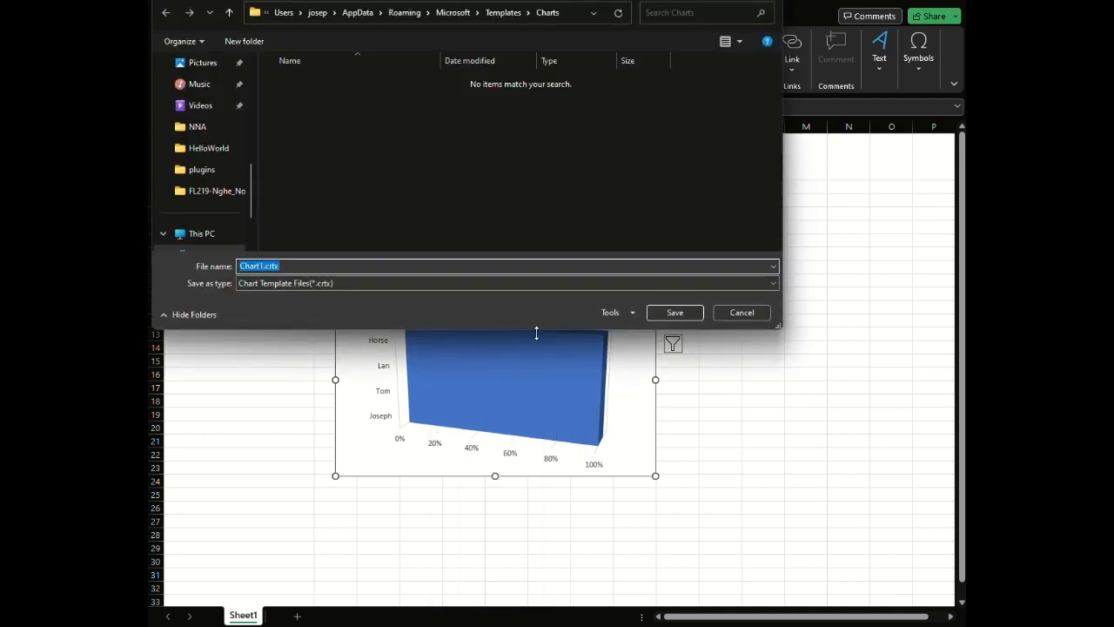
{"action": "left_click", "coordinate": [675, 313]}
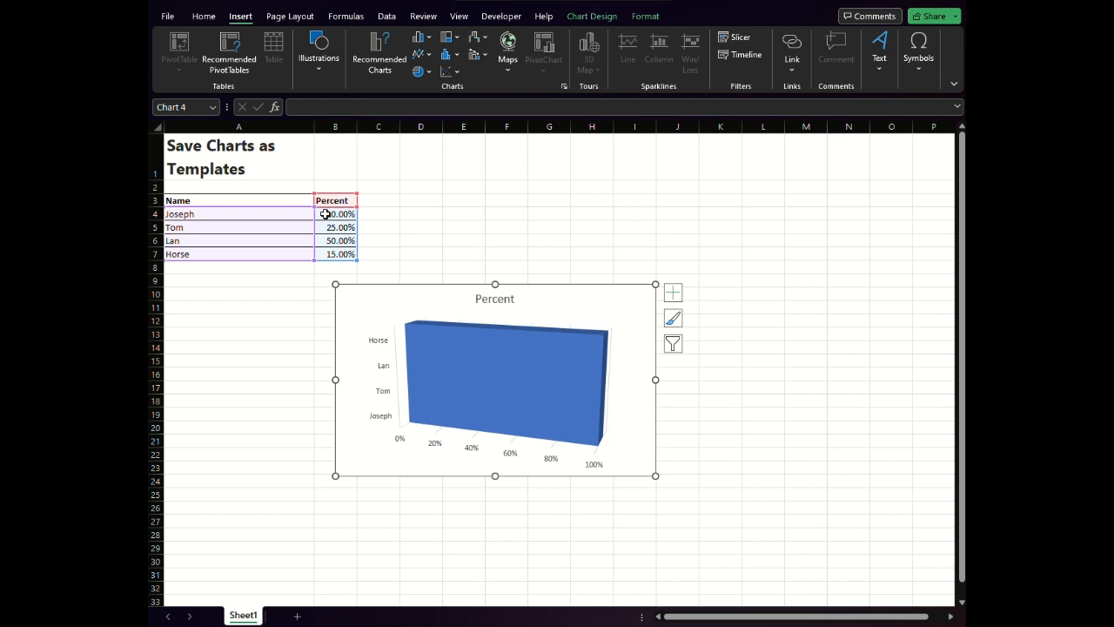
Delete the 3-D bar chart and open the recommended charts for the Name and Percent table in A3:B7.
{"action": "key", "text": "Delete"}
{"action": "left_click_drag", "start_coordinate": [250, 201], "coordinate": [350, 254]}
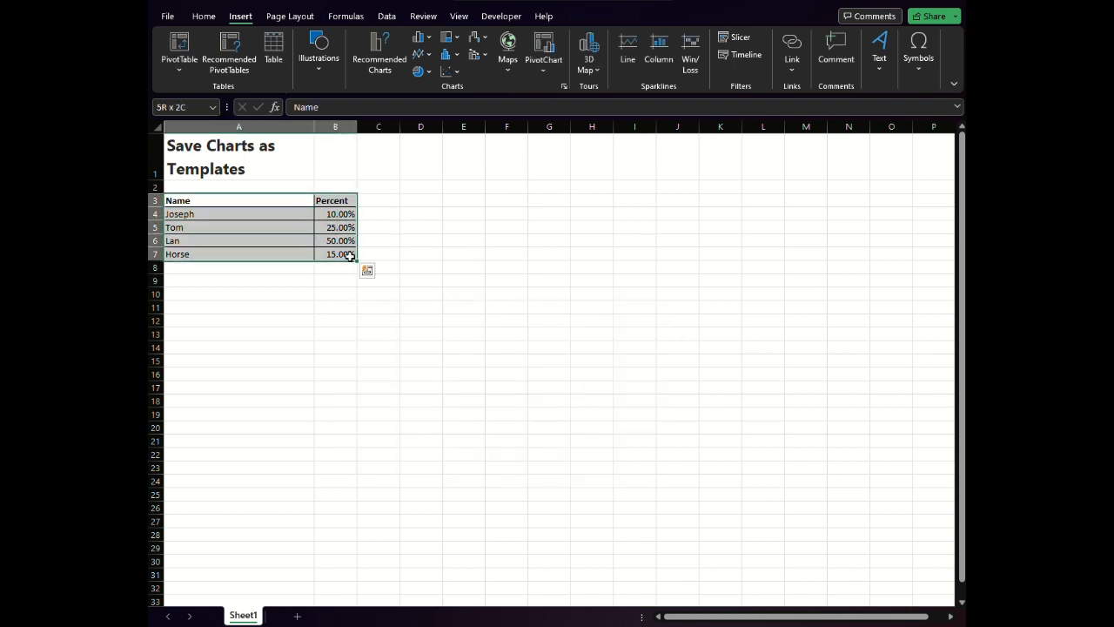
{"action": "left_click", "coordinate": [389, 69]}
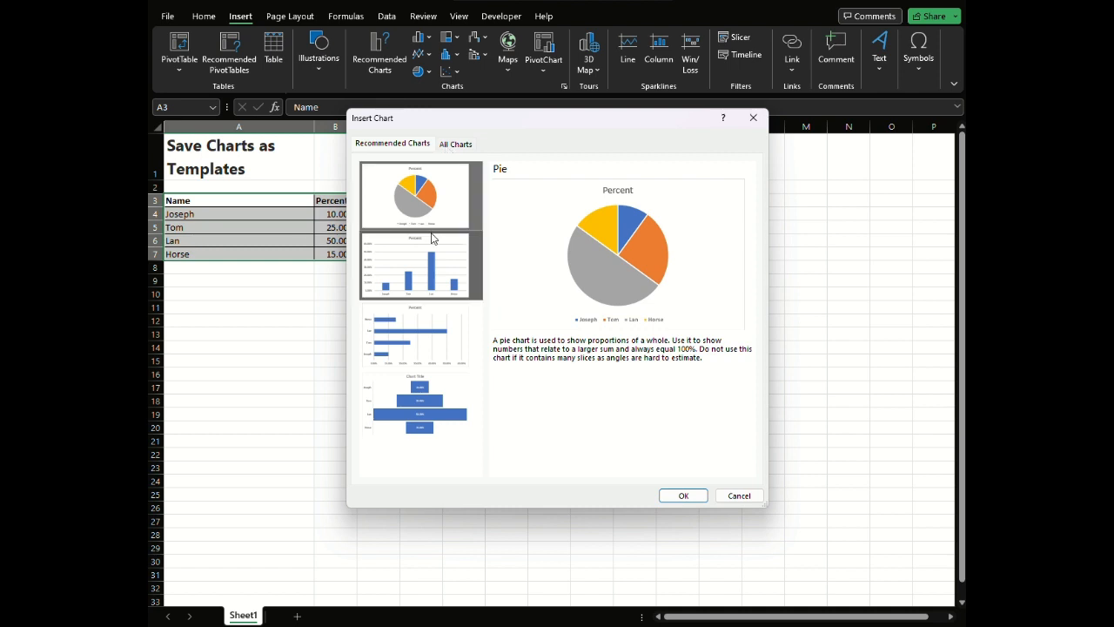
Preview the recommended column, bar and funnel charts for the Name and Percent table, and insert the funnel chart.
{"action": "left_click", "coordinate": [453, 143]}
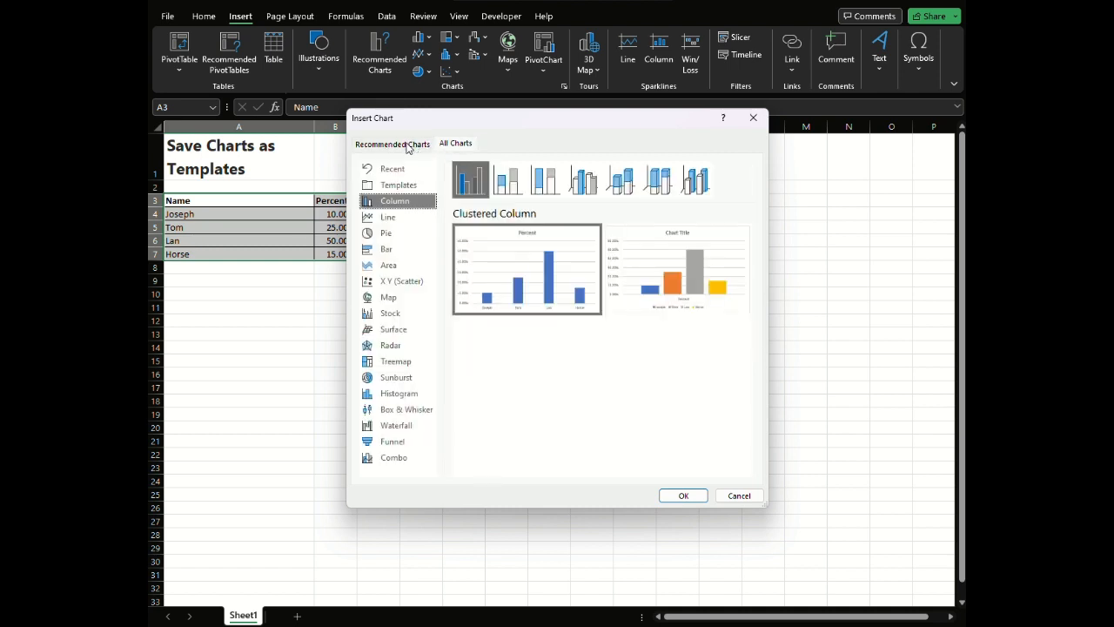
{"action": "left_click", "coordinate": [406, 146]}
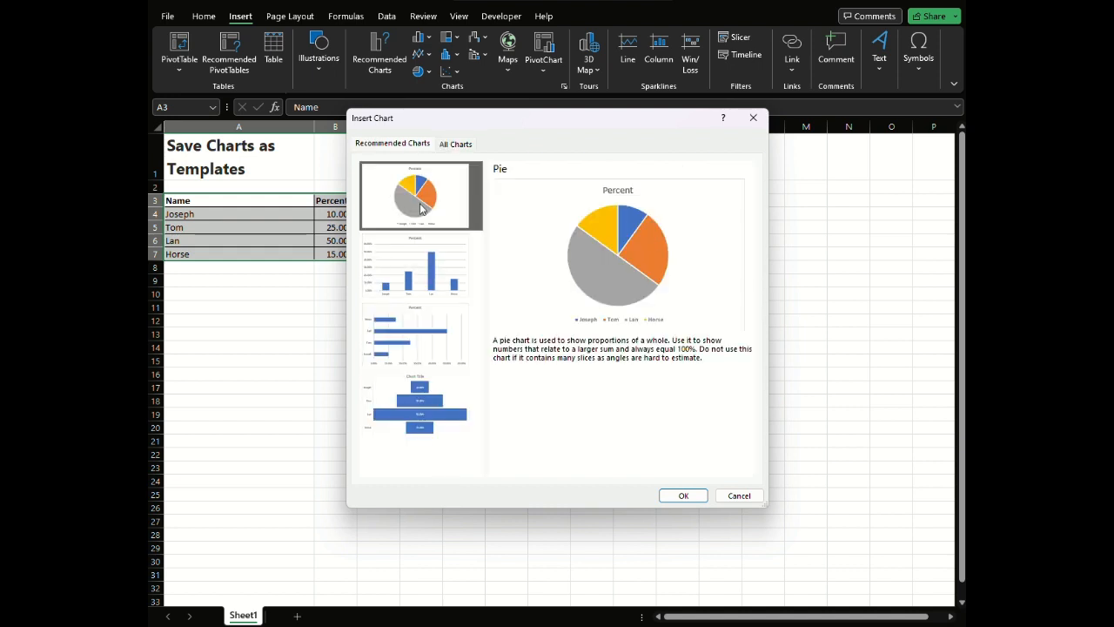
{"action": "left_click", "coordinate": [425, 265]}
{"action": "left_click", "coordinate": [424, 335]}
{"action": "left_click", "coordinate": [421, 414]}
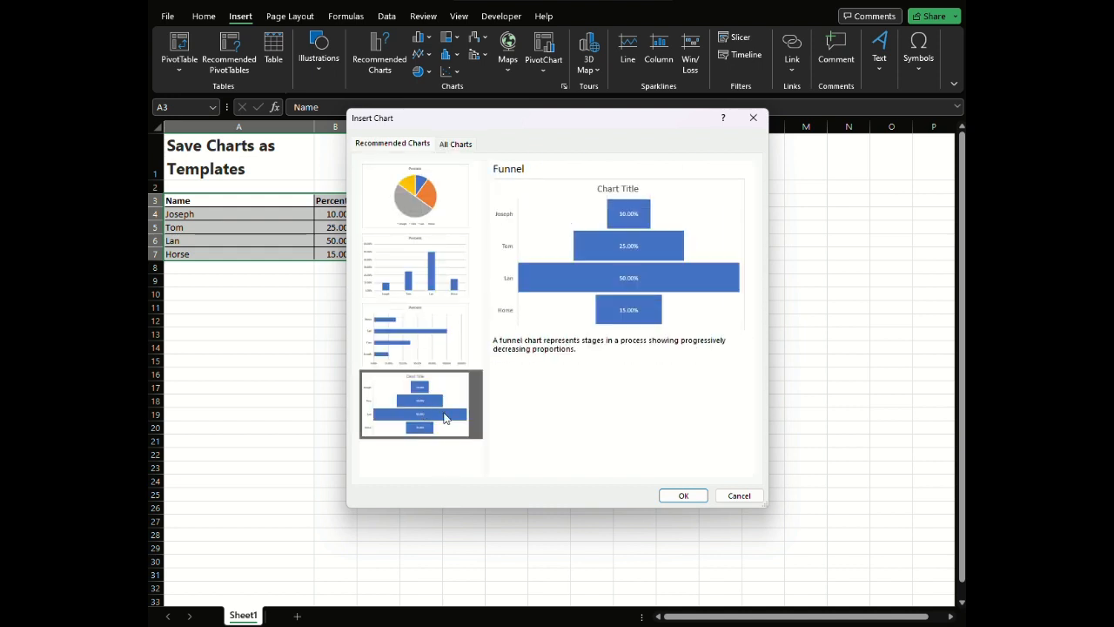
{"action": "left_click", "coordinate": [686, 496]}
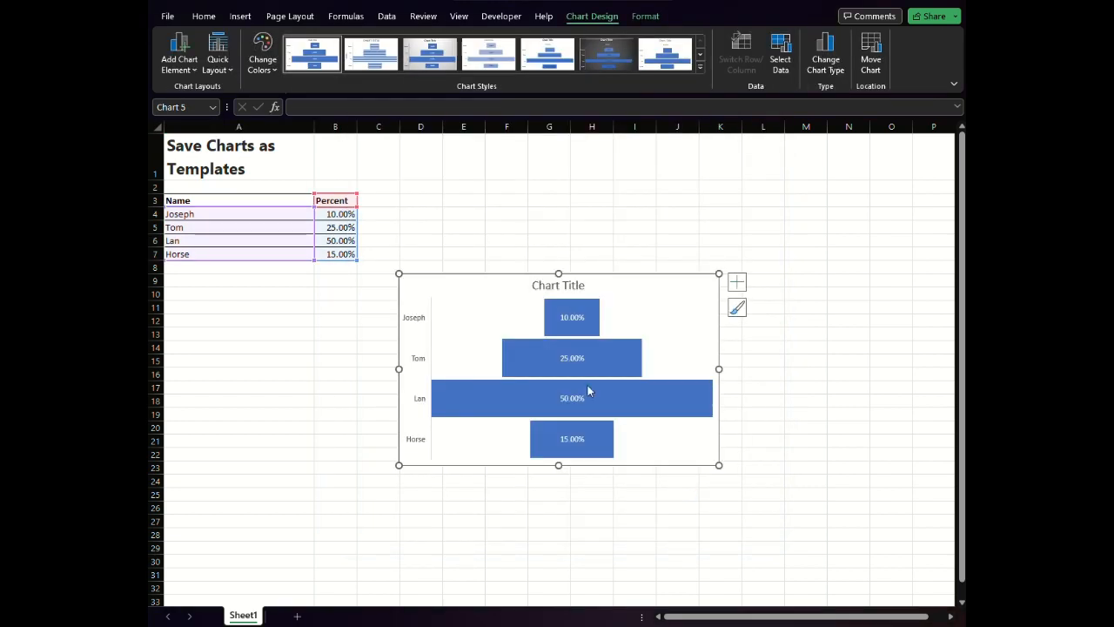
Check whether the funnel chart's plot area and chart area offer the Save as Template option.
{"action": "right_click", "coordinate": [474, 304]}
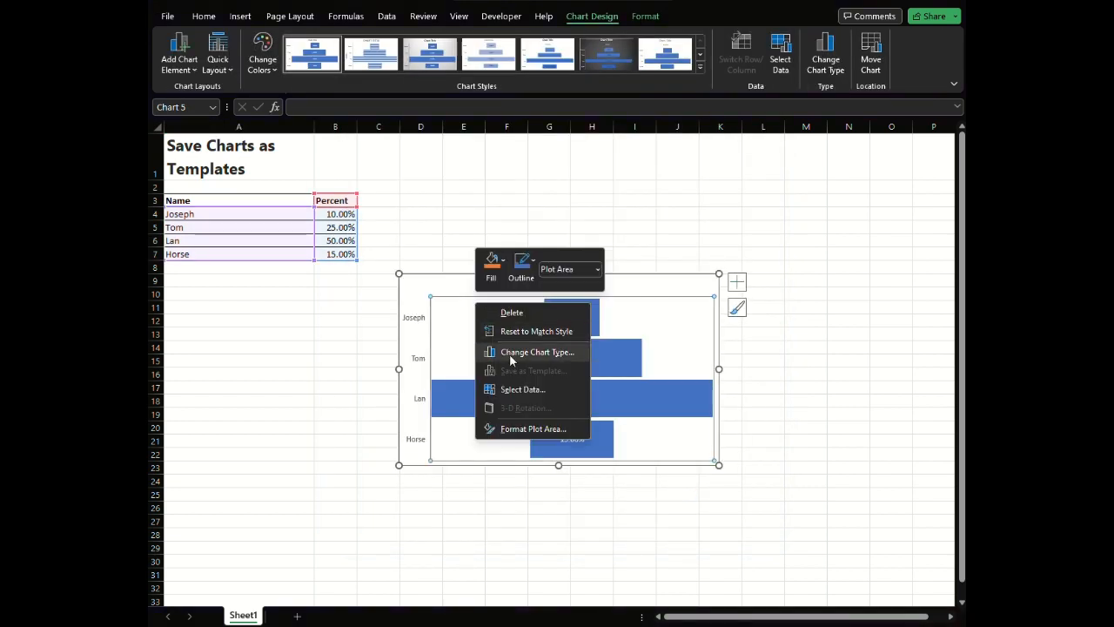
{"action": "left_click", "coordinate": [450, 299]}
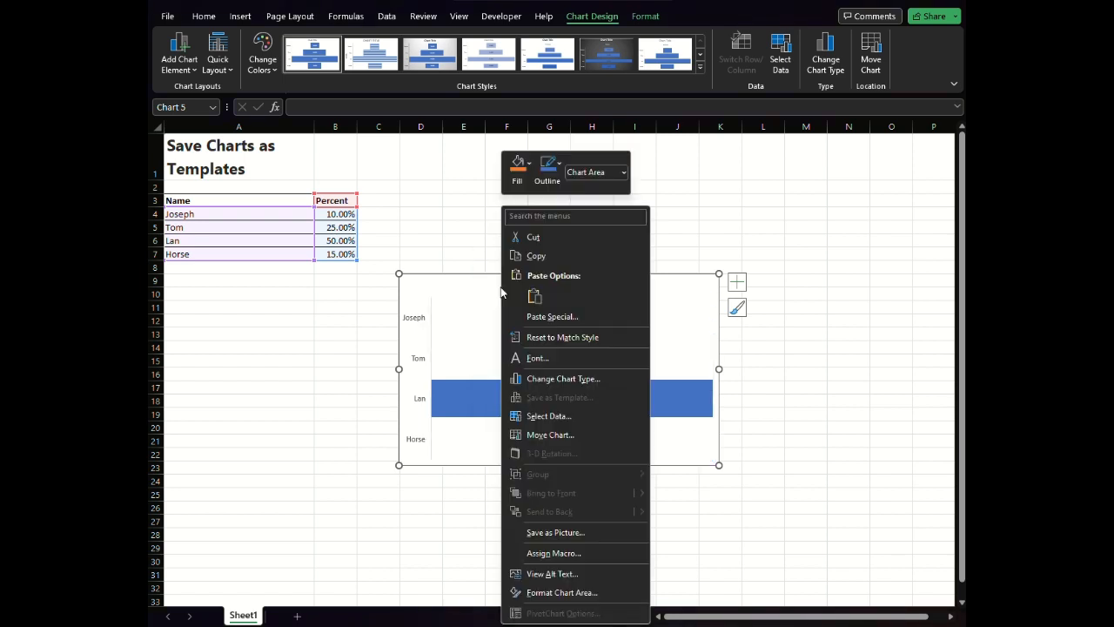
{"action": "right_click", "coordinate": [489, 294]}
{"action": "left_click", "coordinate": [488, 290]}
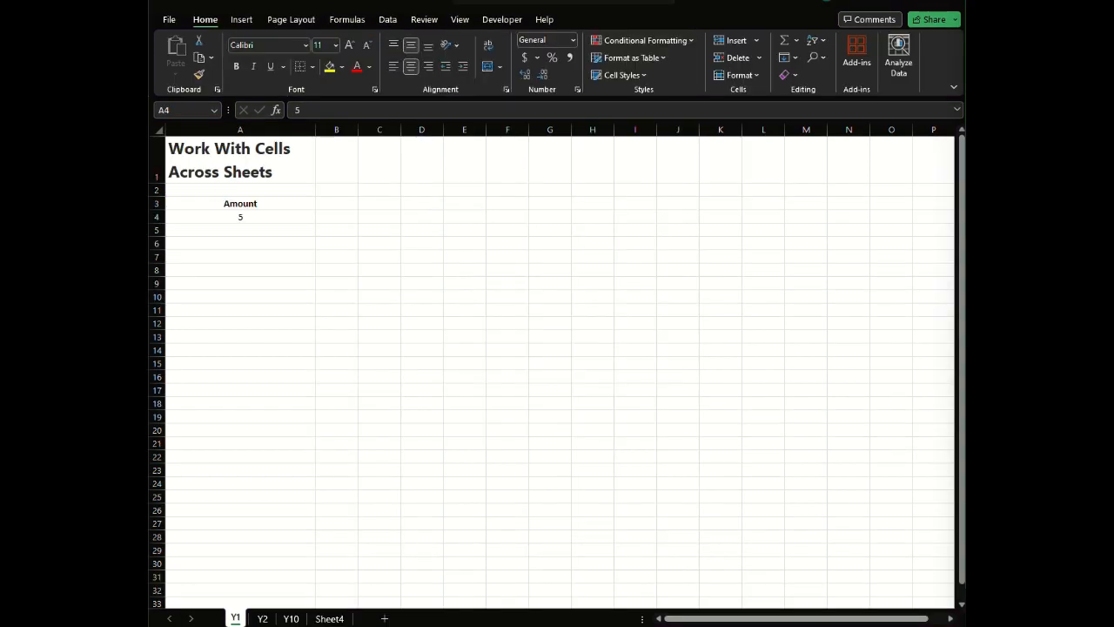
Move the Amount heading and its value from A3:A4 to B2:B3 on sheet Y1.
{"action": "left_click", "coordinate": [279, 154]}
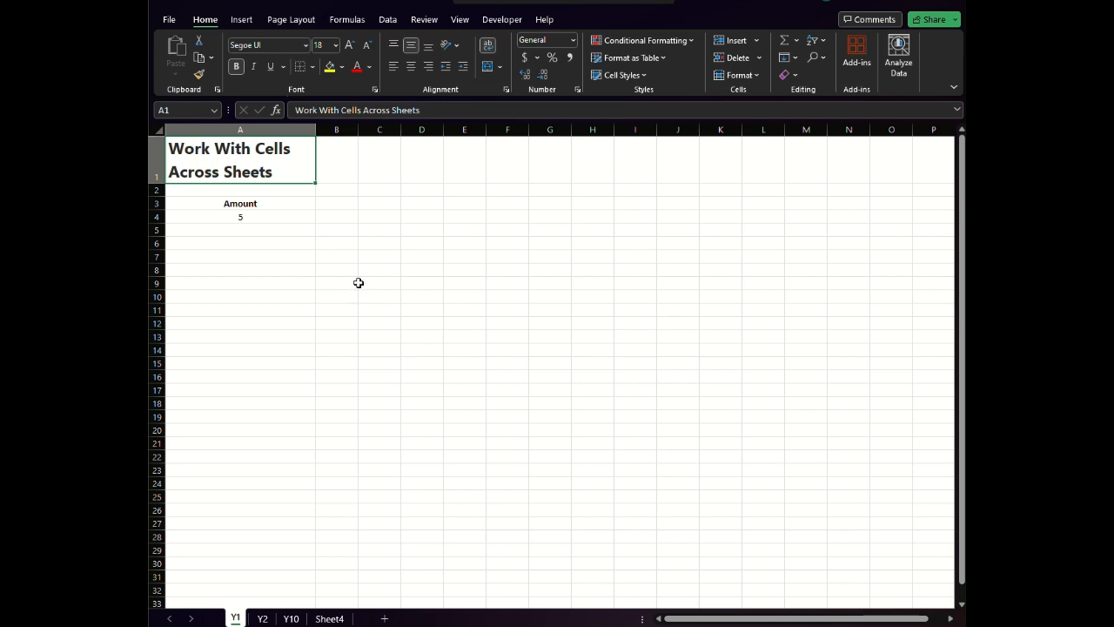
{"action": "left_click_drag", "start_coordinate": [238, 205], "coordinate": [247, 217]}
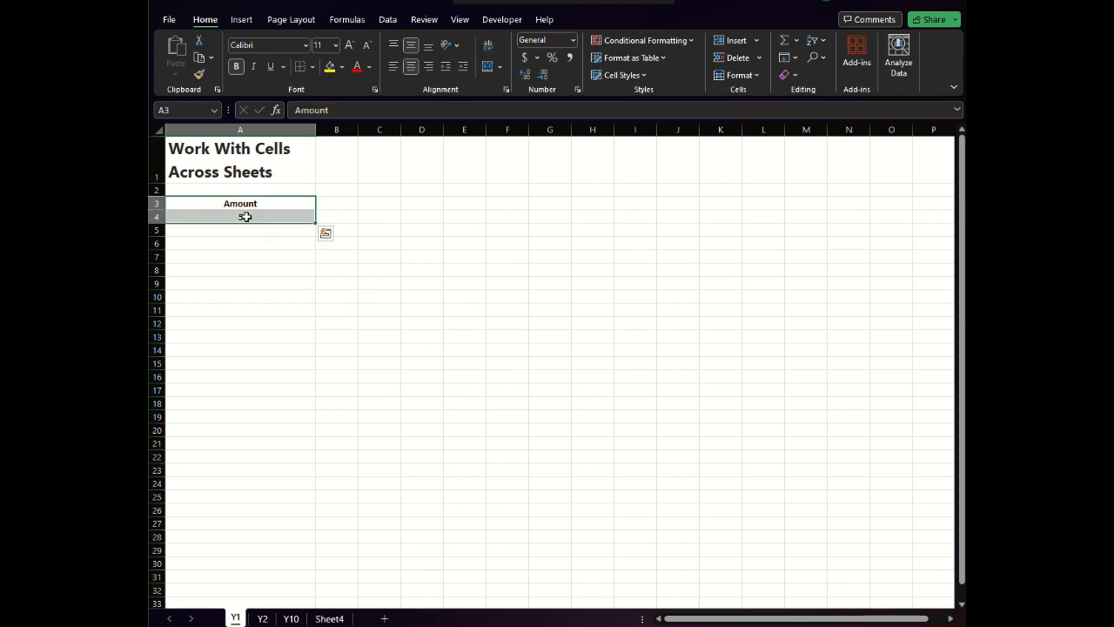
{"action": "key", "text": "ctrl+c"}
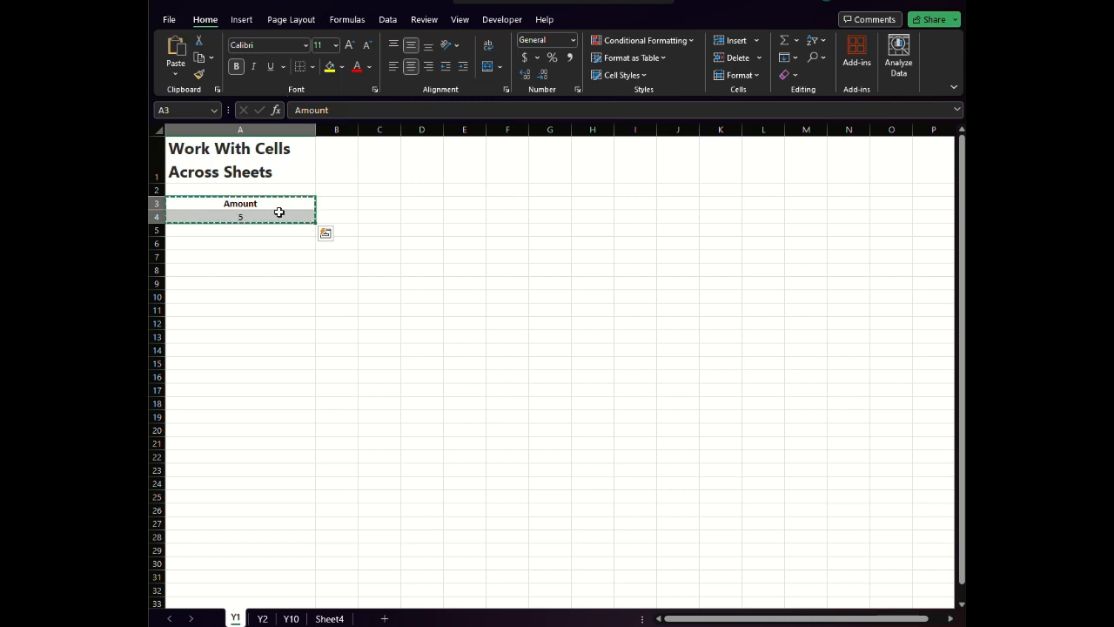
{"action": "left_click", "coordinate": [331, 191]}
{"action": "key", "text": "ctrl+v"}
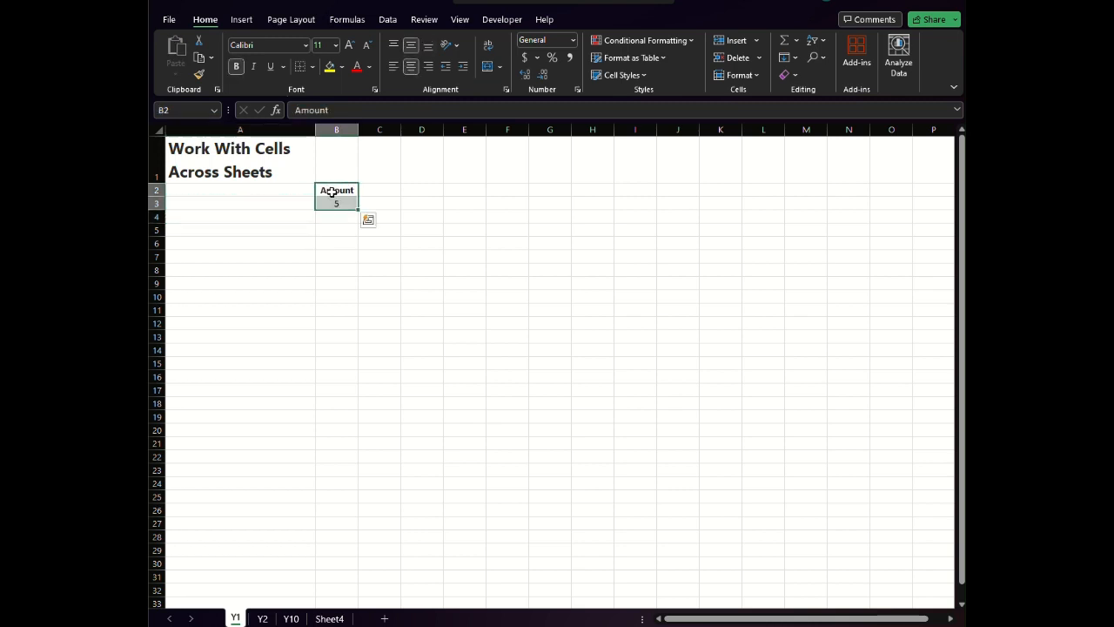
{"action": "left_click", "coordinate": [340, 240]}
Move the Amount heading and its value from A3:A4 to B2:B3 on sheet Y2.
{"action": "left_click", "coordinate": [264, 618]}
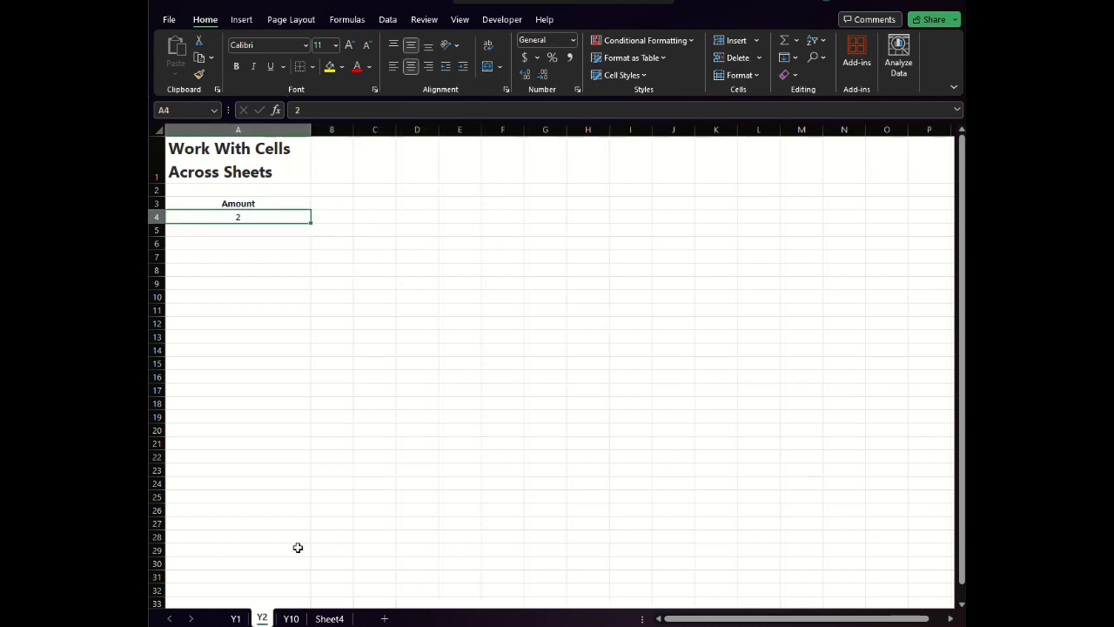
{"action": "left_click_drag", "start_coordinate": [260, 205], "coordinate": [259, 219]}
{"action": "key", "text": "ctrl+x"}
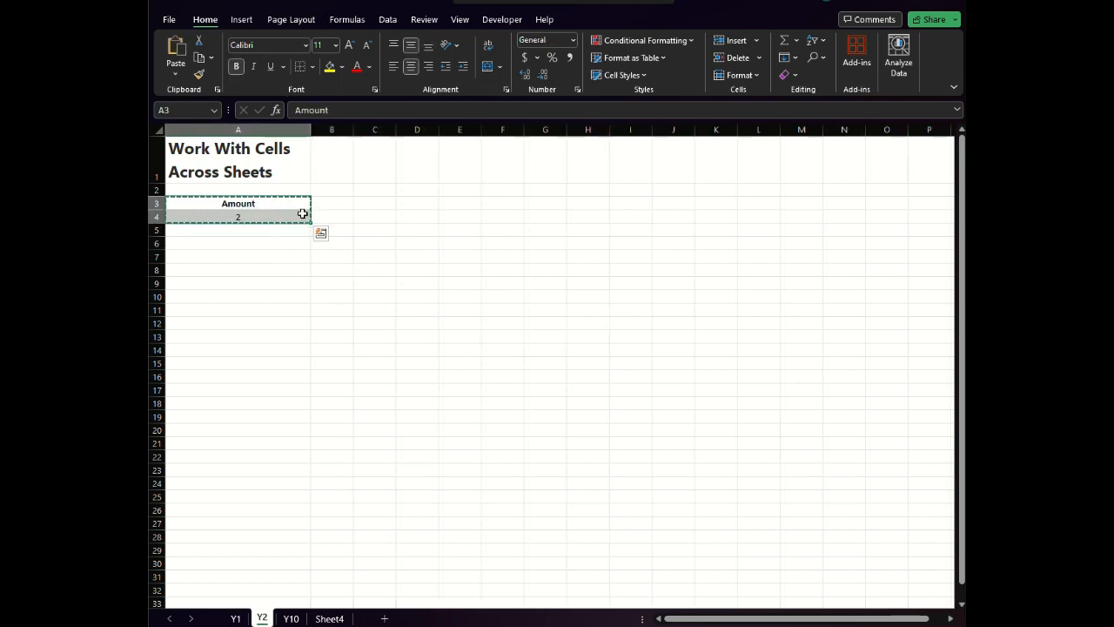
{"action": "left_click", "coordinate": [335, 190]}
{"action": "key", "text": "ctrl+v"}
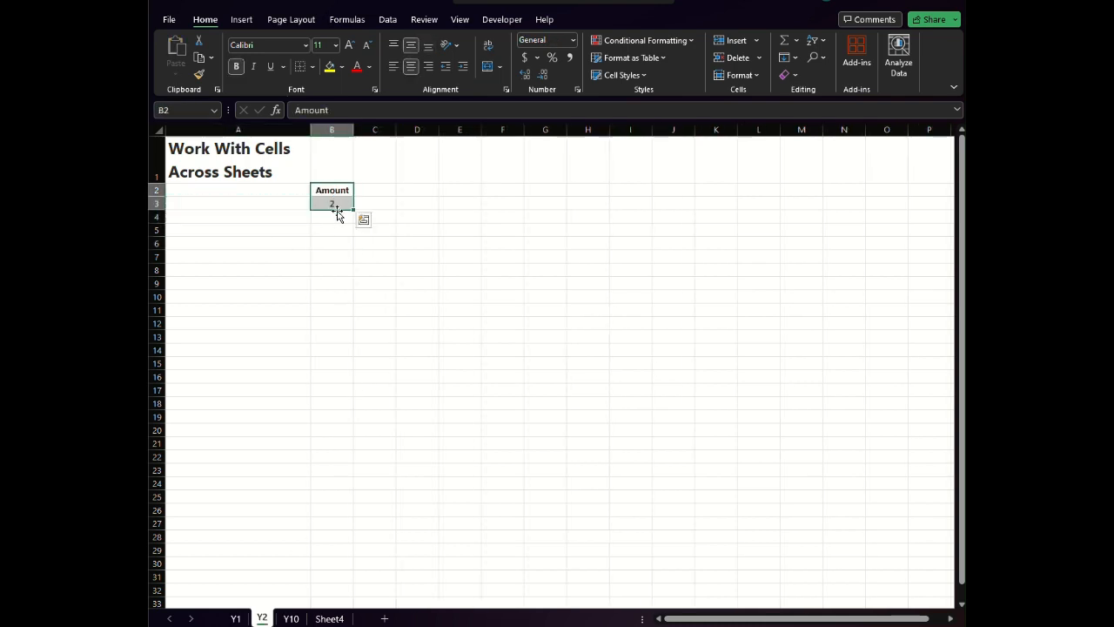
{"action": "left_click", "coordinate": [338, 216]}
Move the Amount heading and its value to B2:B3 on sheet Y10, and check cell B3 on sheets Y2 and Y1.
{"action": "left_click", "coordinate": [291, 618]}
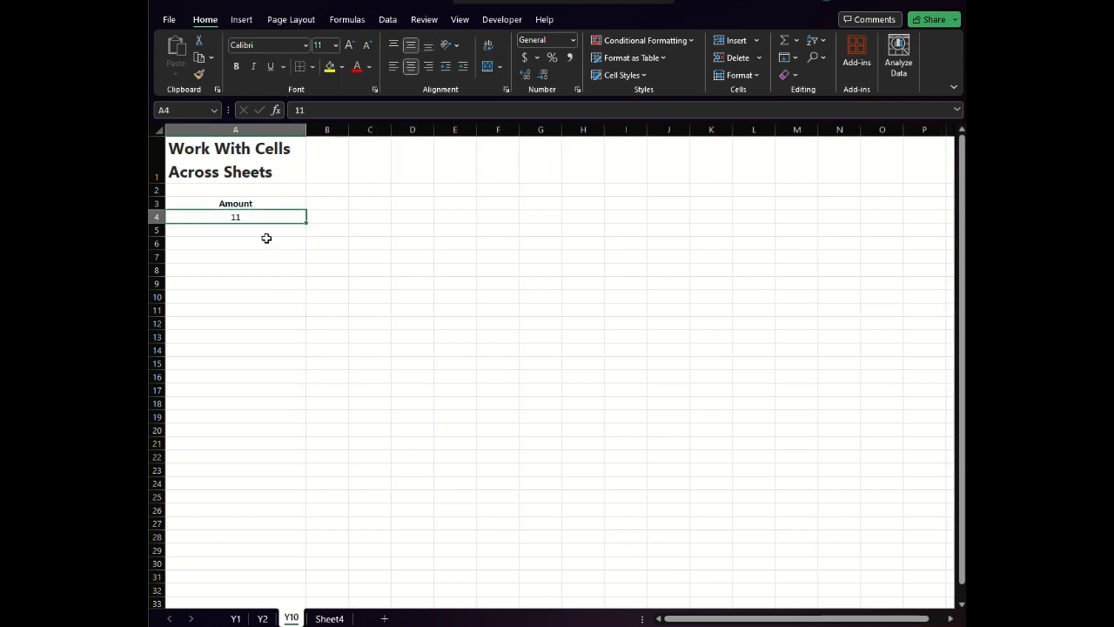
{"action": "left_click_drag", "start_coordinate": [247, 203], "coordinate": [326, 197]}
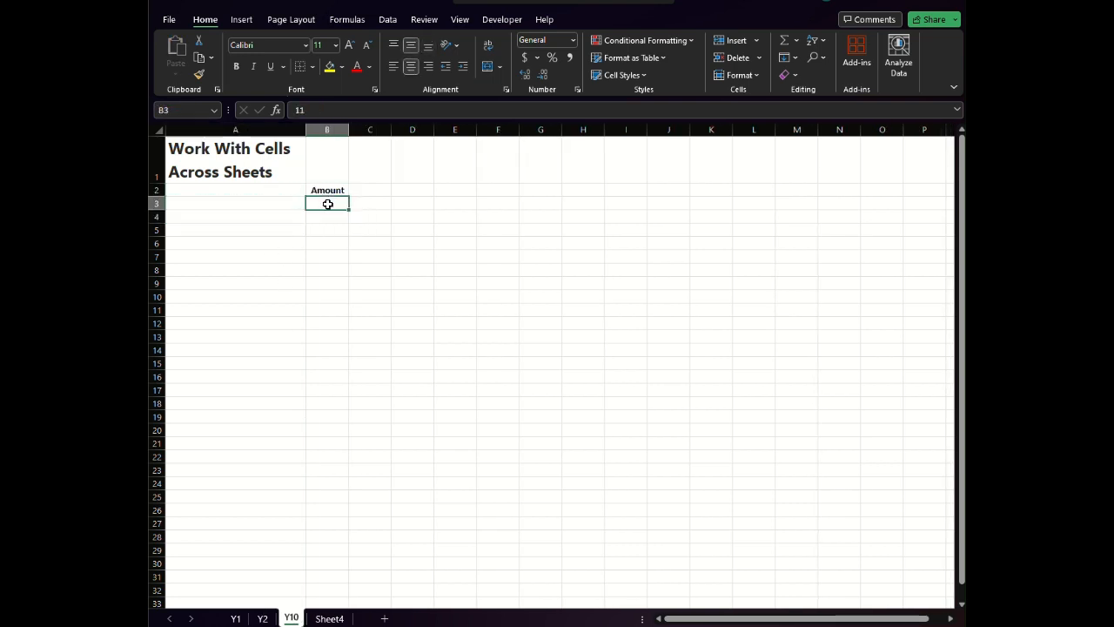
{"action": "left_click", "coordinate": [262, 618]}
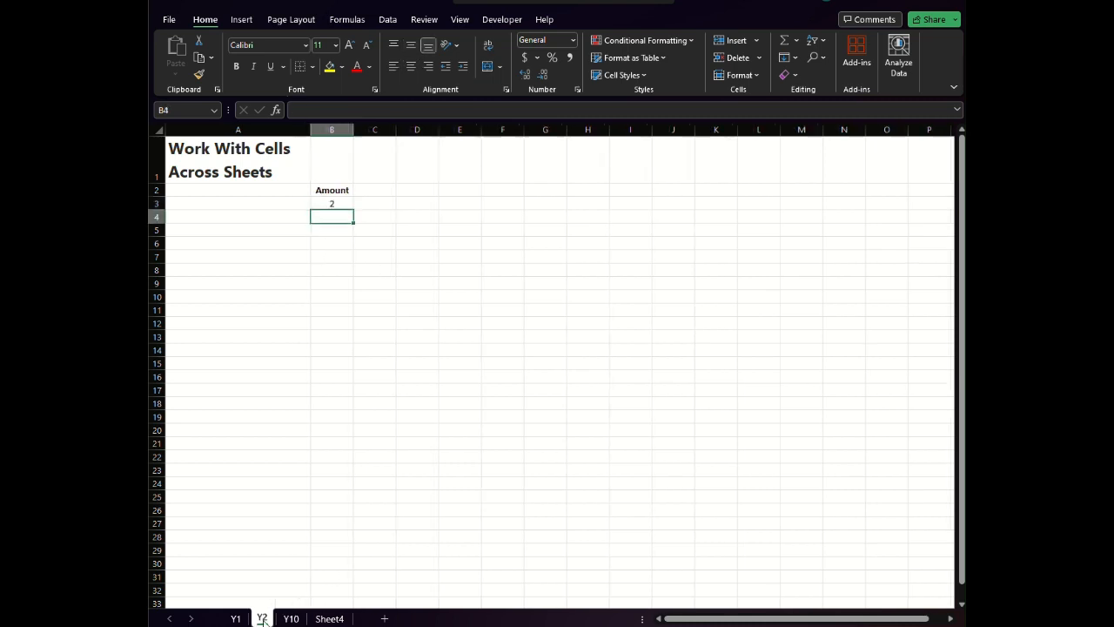
{"action": "left_click", "coordinate": [331, 203]}
{"action": "left_click", "coordinate": [235, 618]}
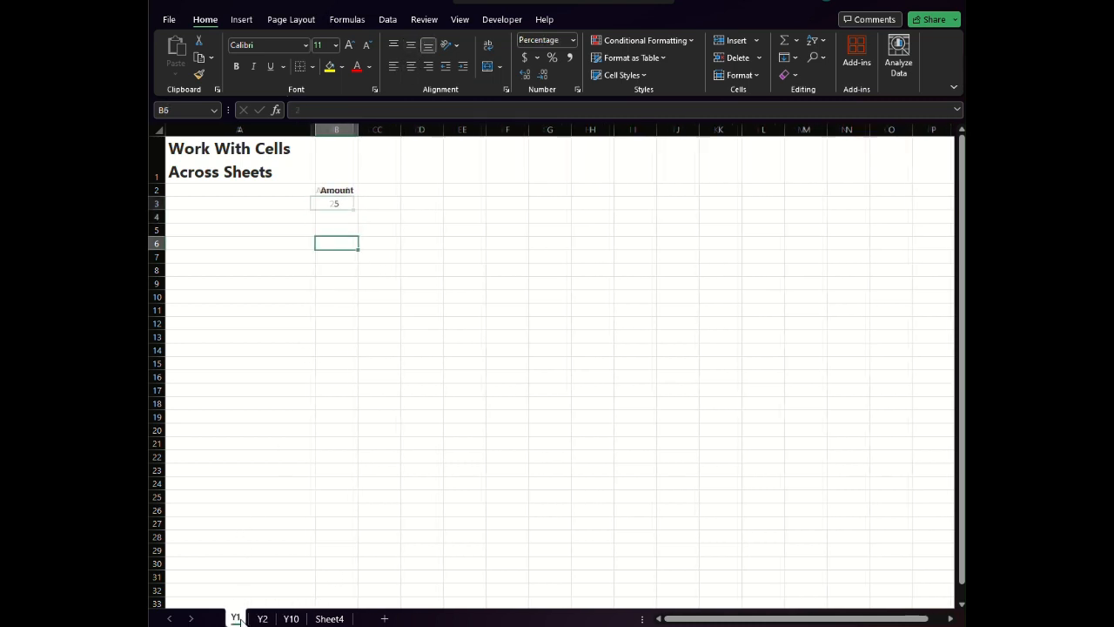
{"action": "left_click", "coordinate": [339, 203]}
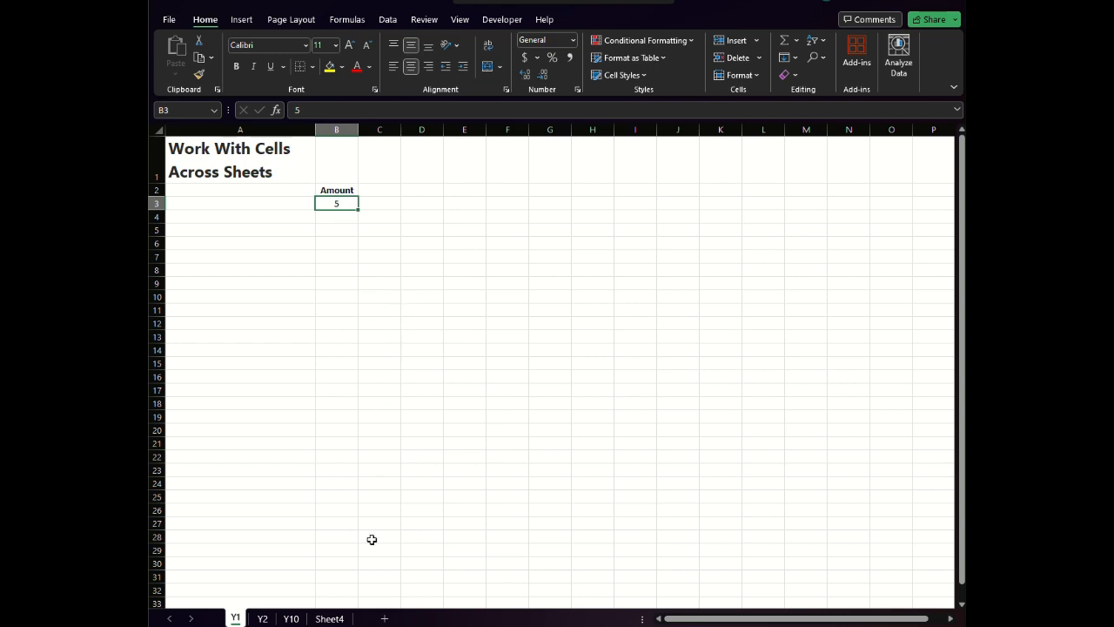
Delete the existing SUM formula from cell G11 on Sheet4.
{"action": "left_click", "coordinate": [329, 618]}
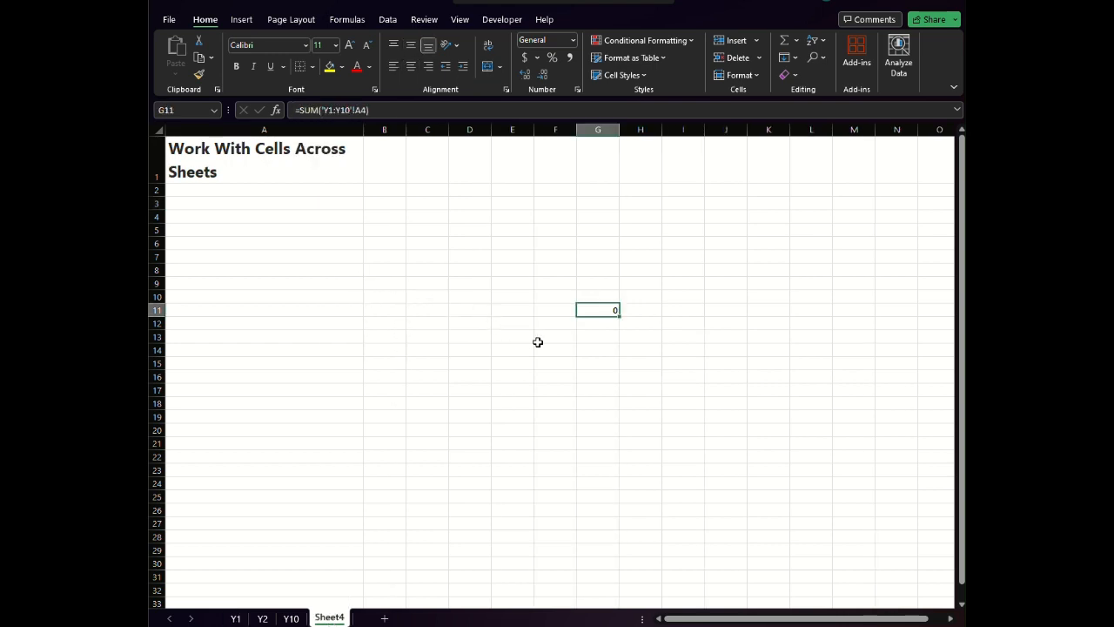
{"action": "key", "text": "Delete"}
{"action": "left_click", "coordinate": [426, 246]}
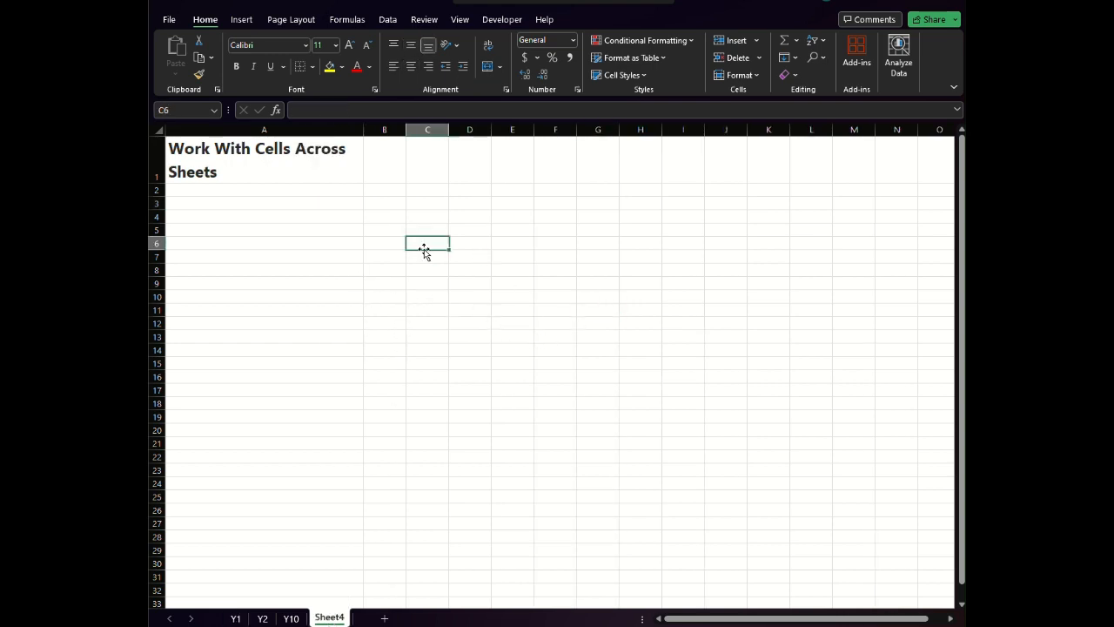
{"action": "left_click", "coordinate": [275, 204]}
{"action": "left_click", "coordinate": [514, 386]}
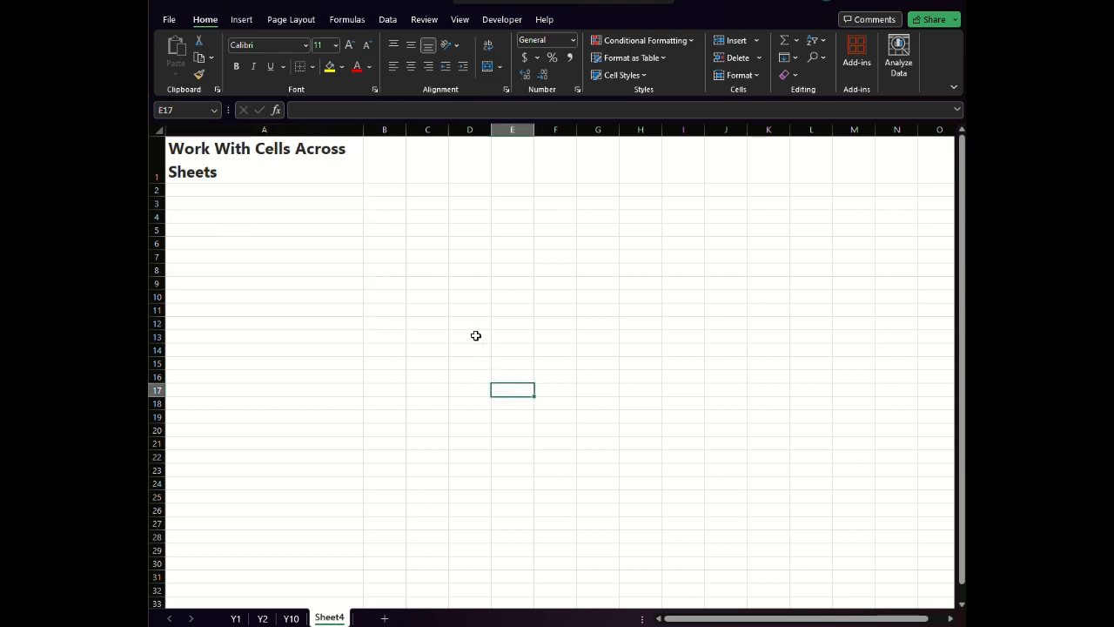
Enter the cross-sheet formula =SUM(Y1:Y10!B3) in cell A12 of Sheet4.
{"action": "left_click", "coordinate": [240, 325]}
{"action": "type", "text": "=Sum"}
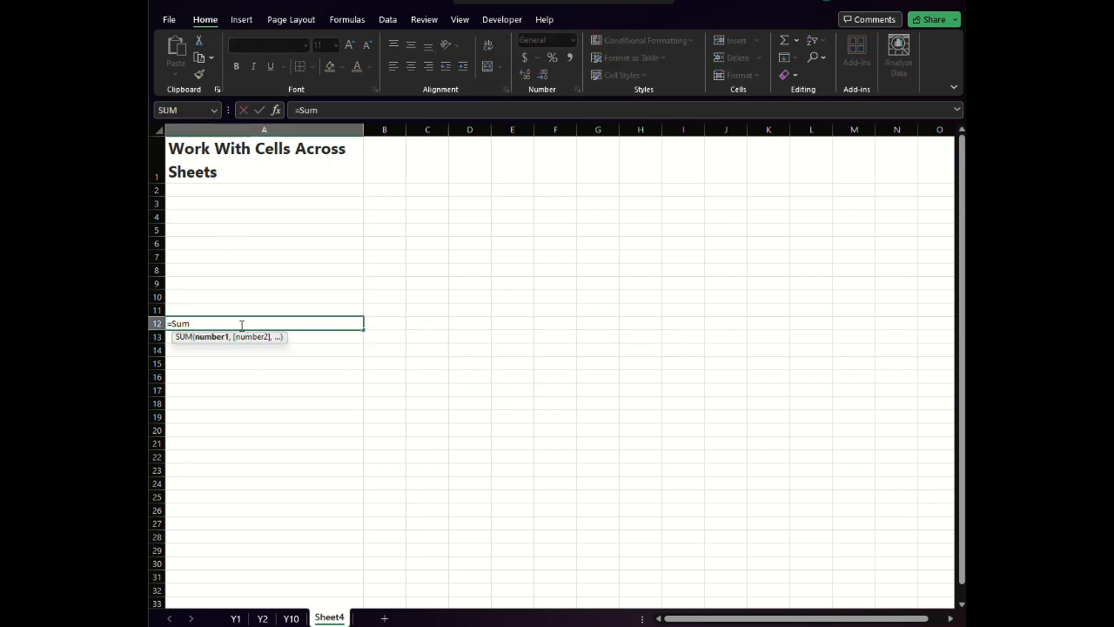
{"action": "key", "text": "Tab"}
{"action": "type", "text": "Y1:Y10!B3"}
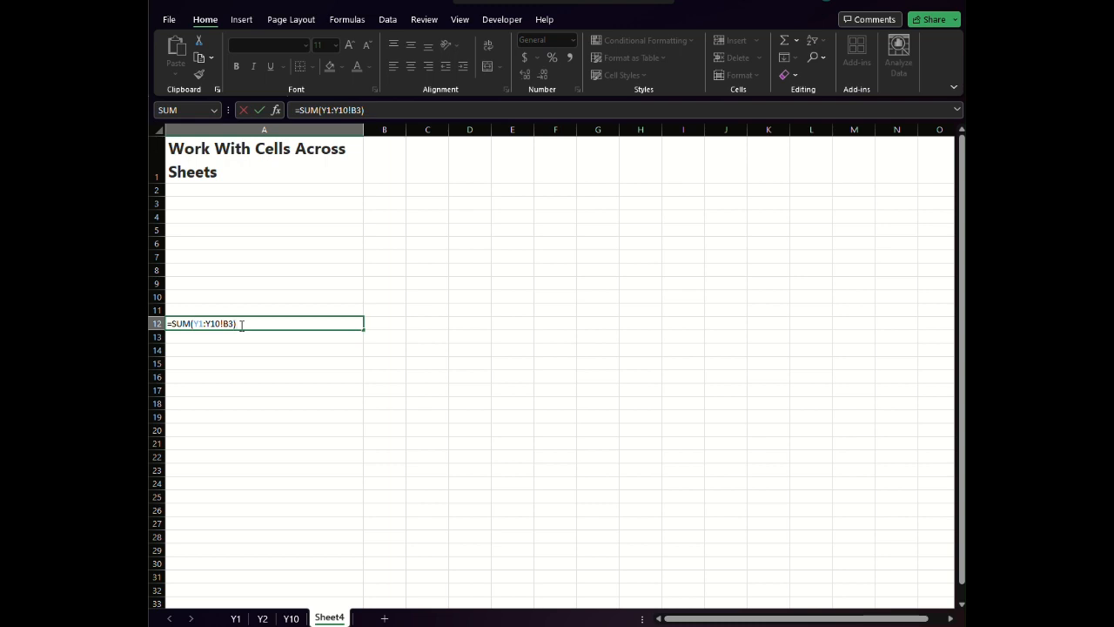
{"action": "key", "text": "Return"}
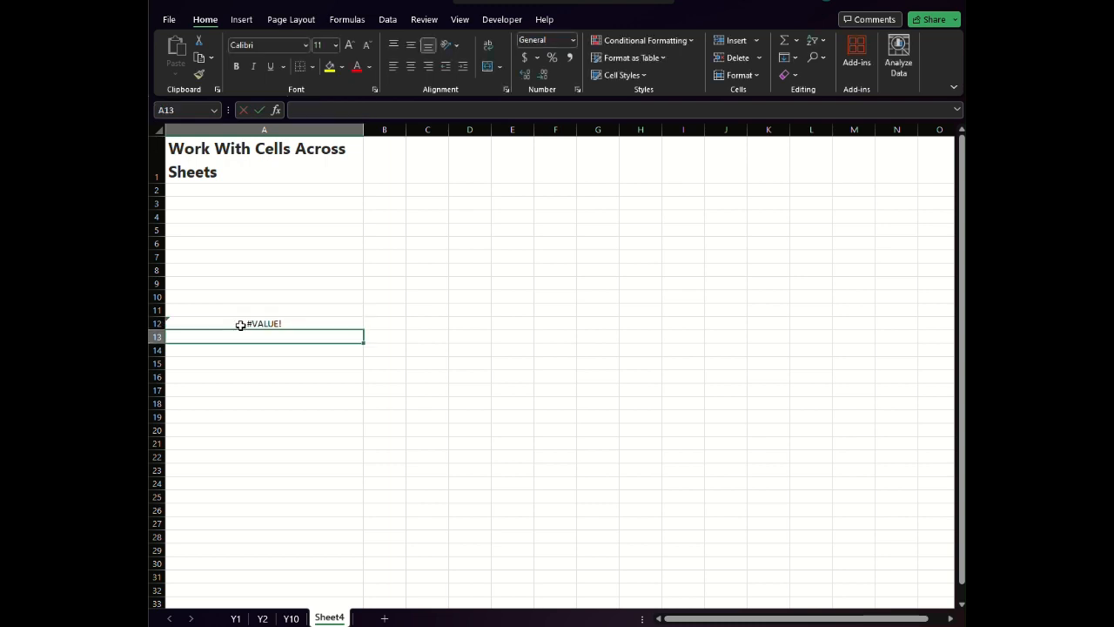
Try to remove the single quotes around Y10 in the A12 formula so it reads =SUM(Y1:Y10!B3).
{"action": "left_click", "coordinate": [240, 324]}
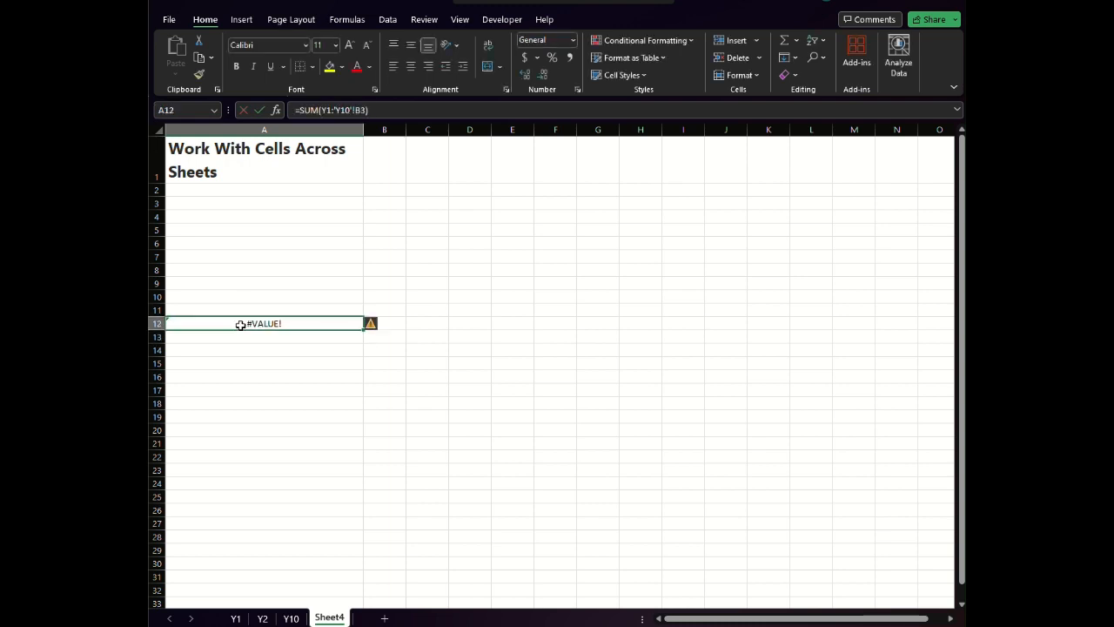
{"action": "left_click", "coordinate": [336, 107]}
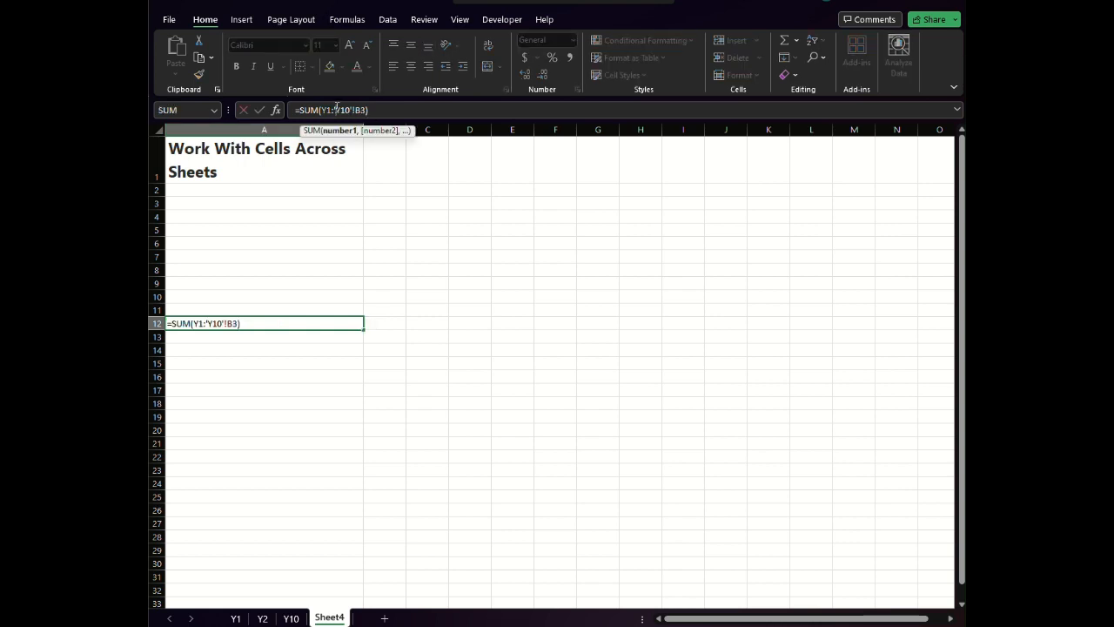
{"action": "key", "text": "BackSpace"}
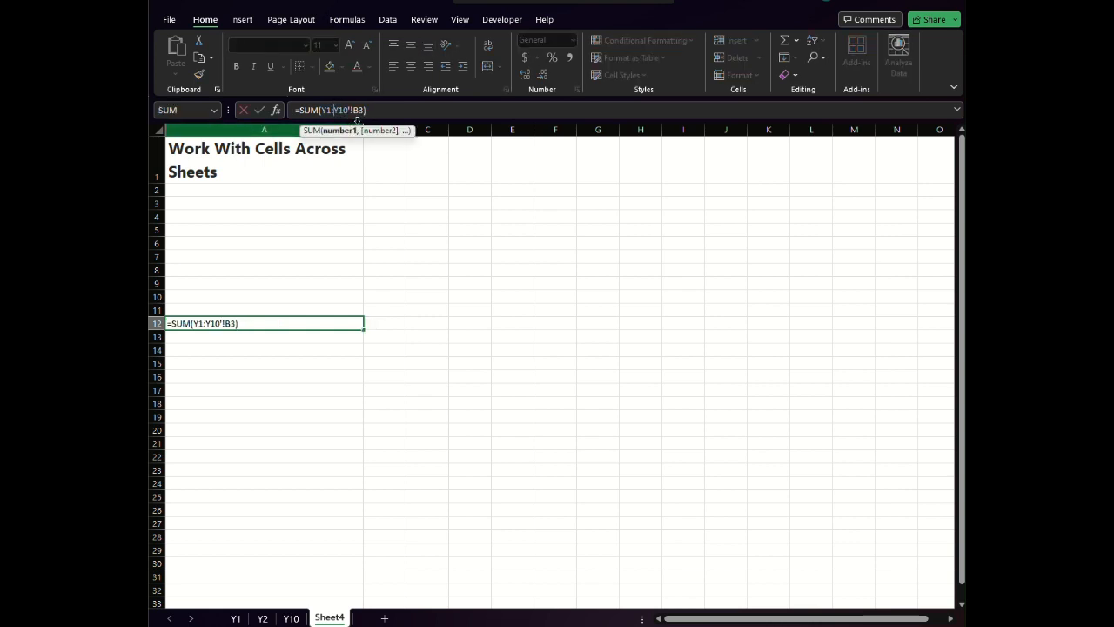
{"action": "key", "text": "BackSpace"}
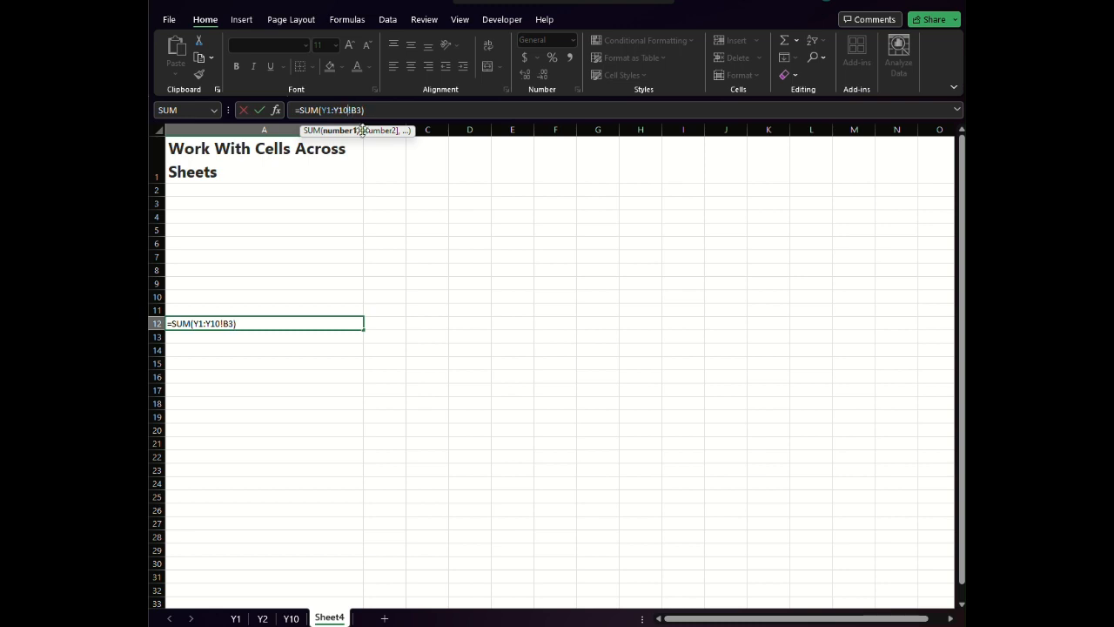
{"action": "key", "text": "Return"}
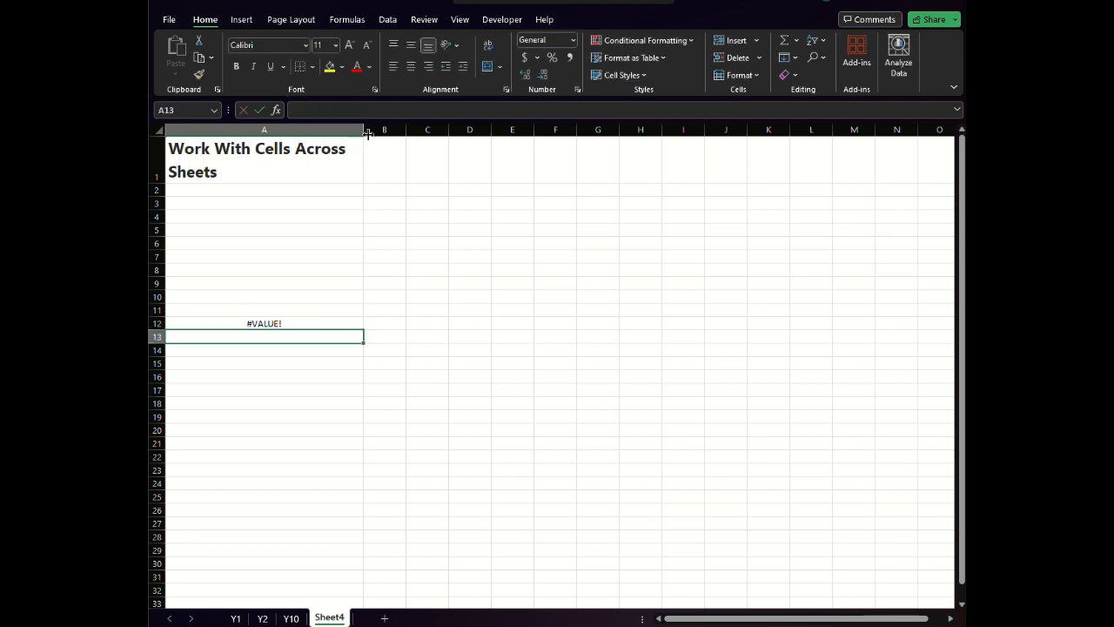
Correct the formula in A12 to =SUM('Y1:Y10'!B3), with the single quotes enclosing the whole sheet range.
{"action": "left_click", "coordinate": [306, 320]}
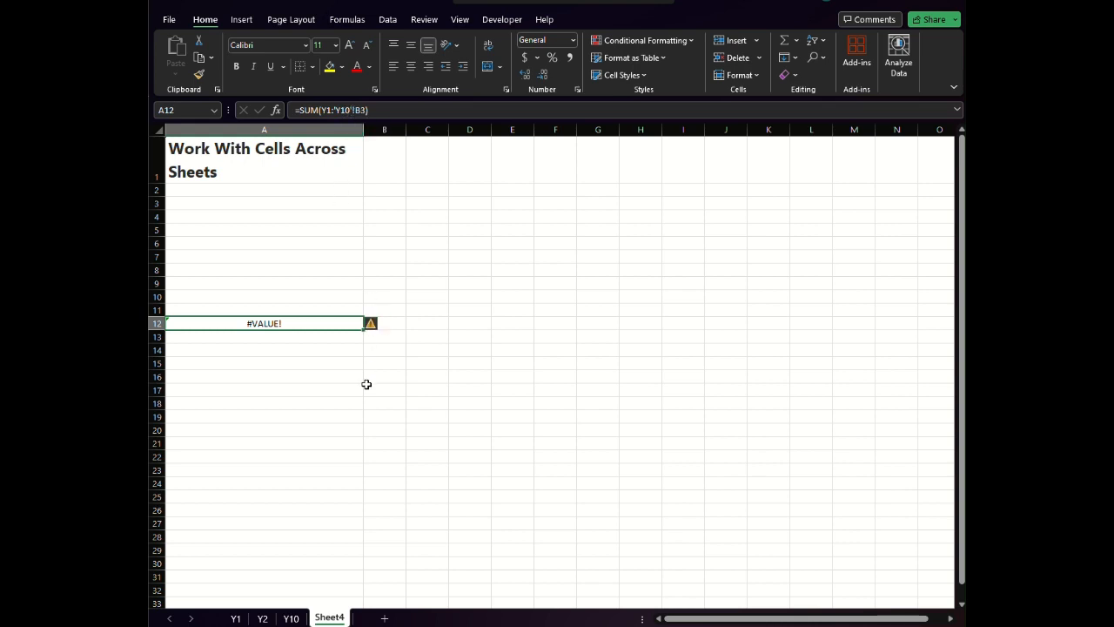
{"action": "left_click", "coordinate": [343, 111]}
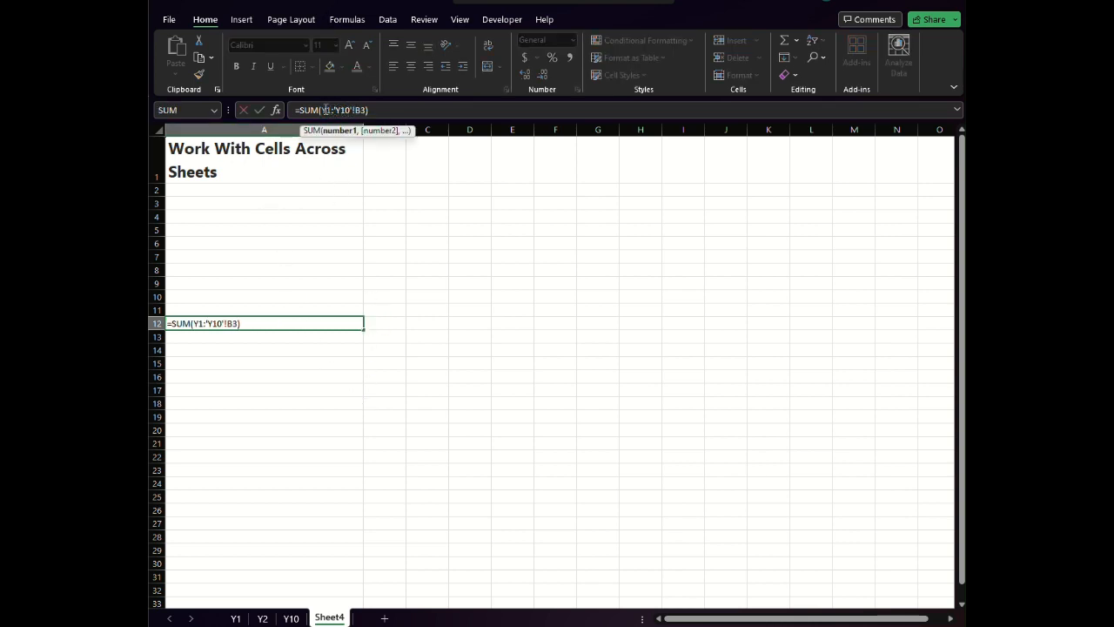
{"action": "left_click", "coordinate": [323, 110]}
{"action": "type", "text": "'"}
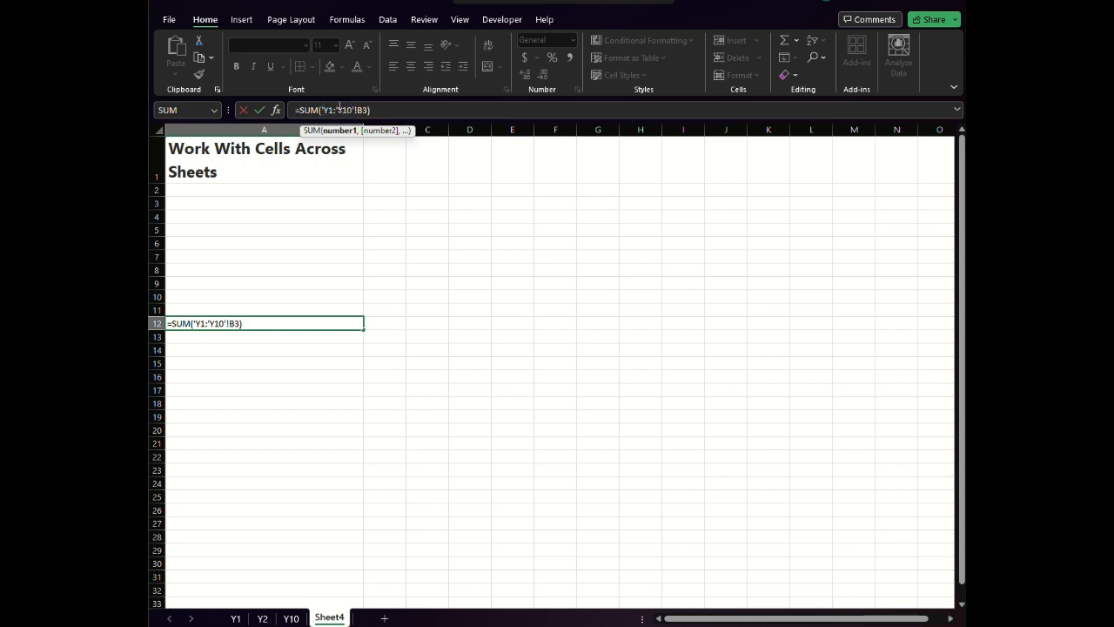
{"action": "left_click", "coordinate": [345, 110]}
{"action": "key", "text": "BackSpace"}
{"action": "key", "text": "Return"}
{"action": "left_click", "coordinate": [359, 320]}
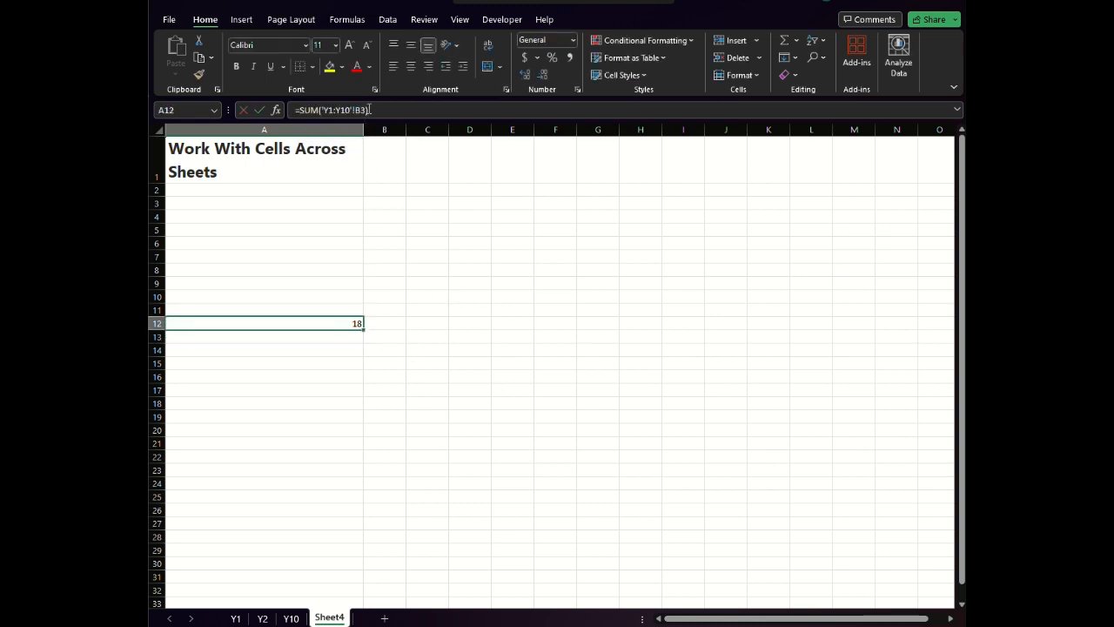
Review cell B3 on sheets Y1, Y2 and Y10, and the cross-sheet SUM formula in A12 of Sheet4.
{"action": "left_click", "coordinate": [235, 618]}
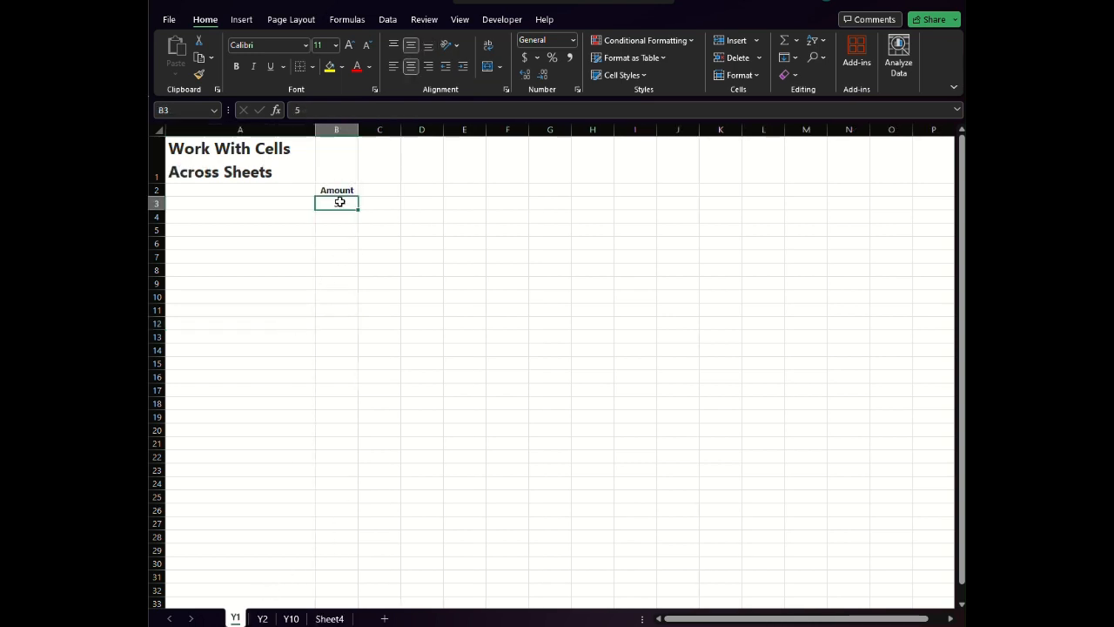
{"action": "left_click", "coordinate": [262, 618]}
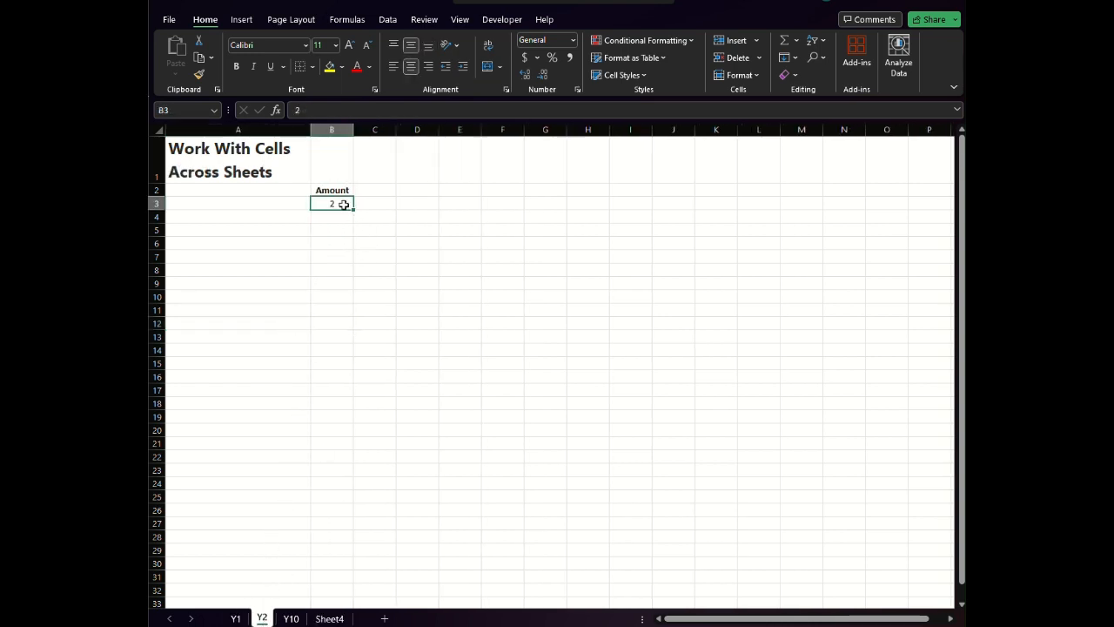
{"action": "left_click", "coordinate": [291, 618]}
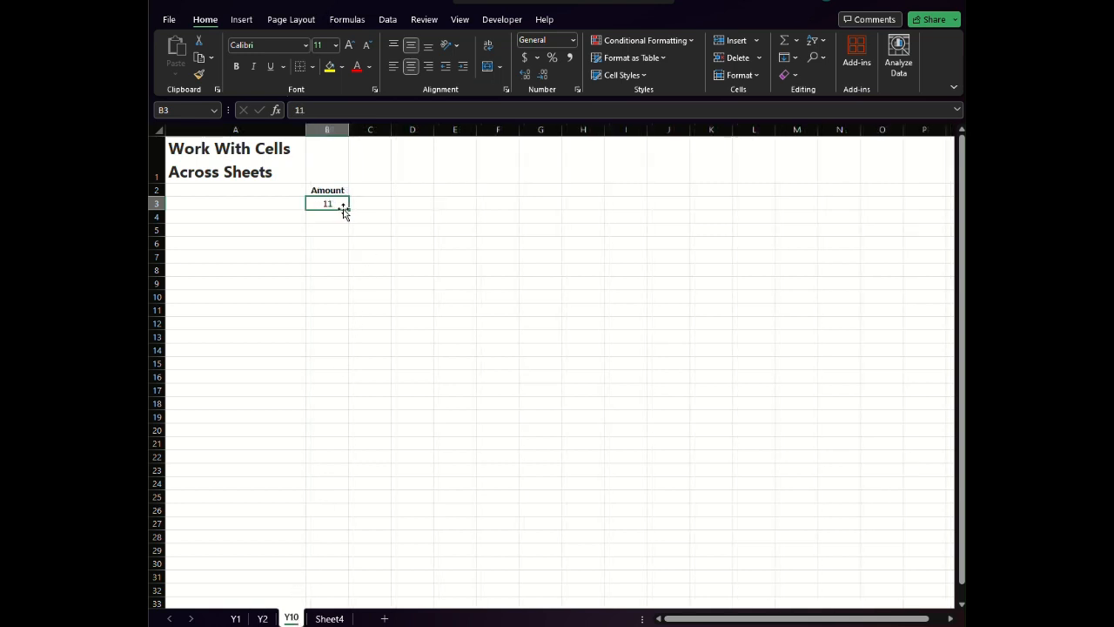
{"action": "left_click", "coordinate": [329, 618]}
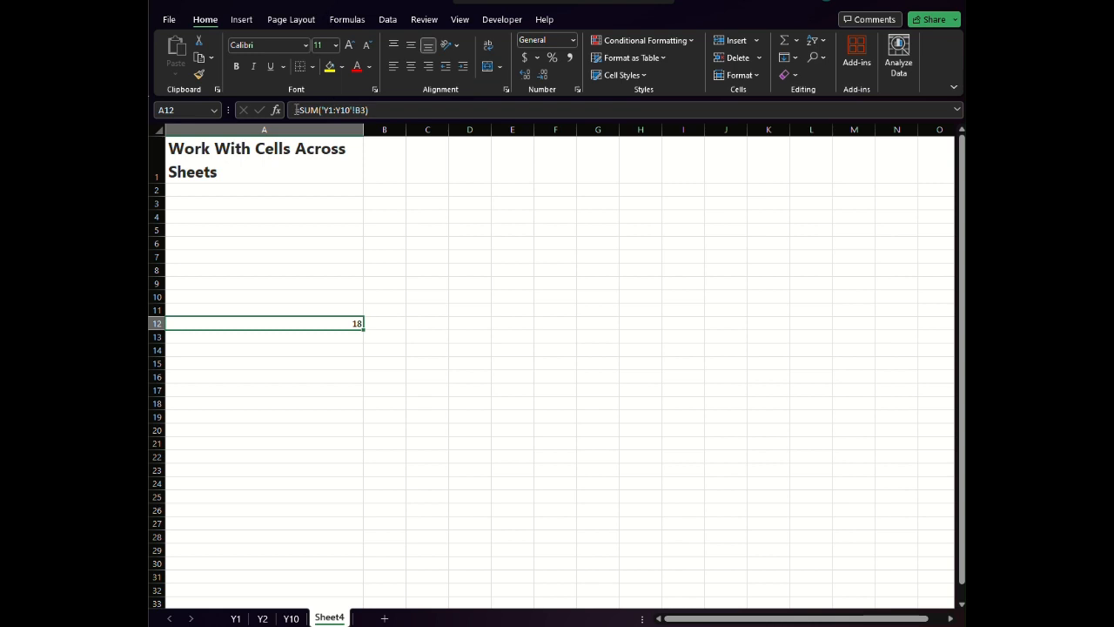
{"action": "left_click_drag", "start_coordinate": [298, 110], "coordinate": [394, 110]}
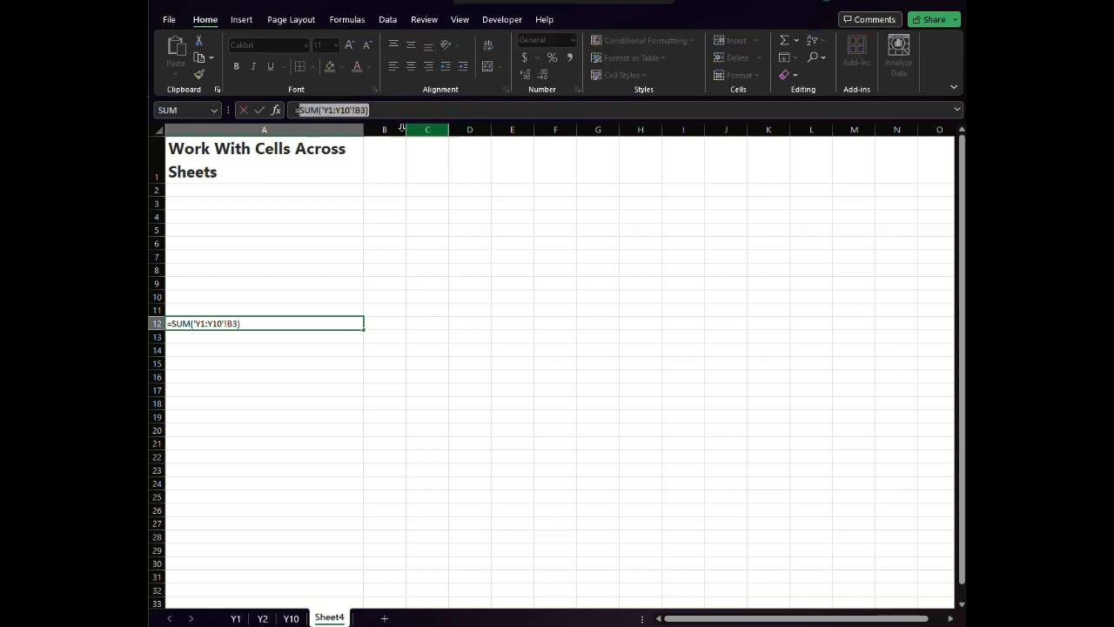
{"action": "left_click", "coordinate": [462, 325]}
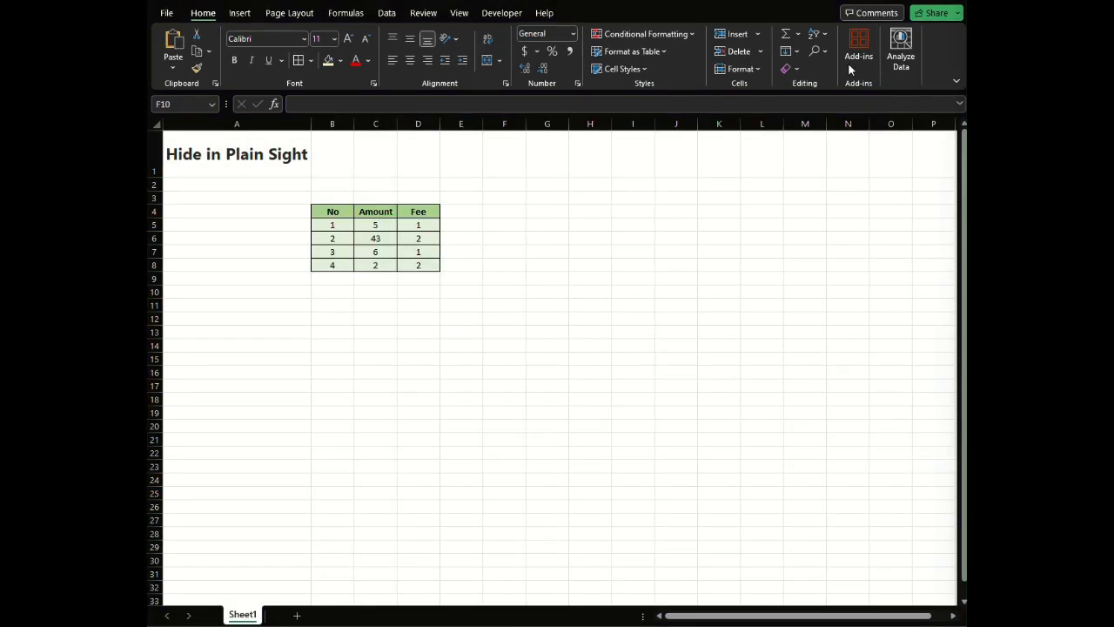
Hide rows 5 and 6 of the table on the Hide in Plain Sight sheet.
{"action": "left_click", "coordinate": [248, 150]}
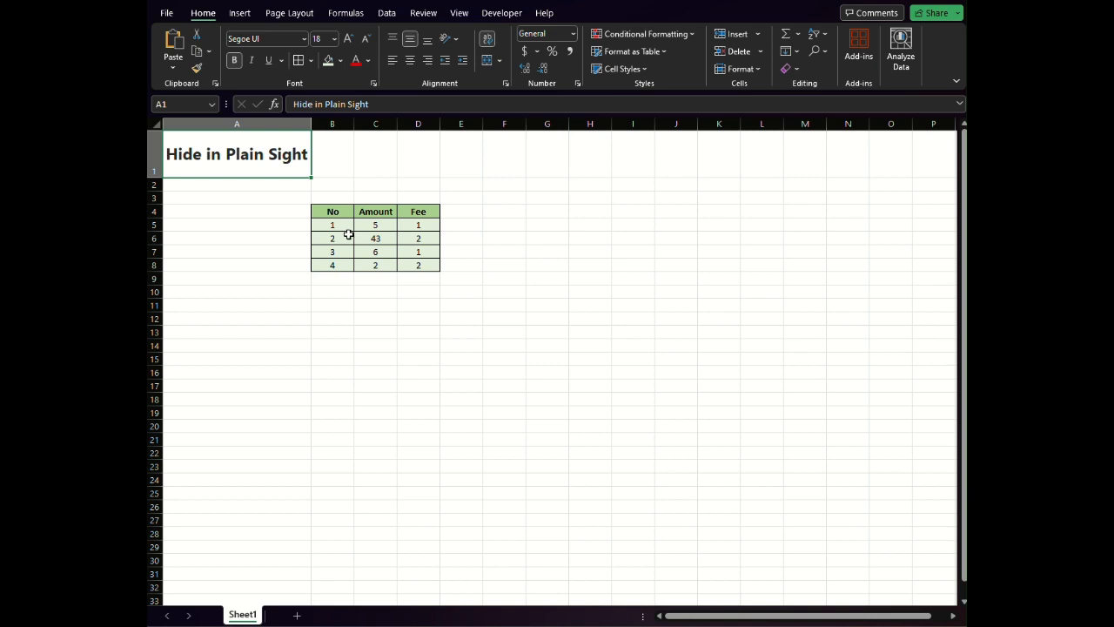
{"action": "left_click_drag", "start_coordinate": [153, 210], "coordinate": [154, 238]}
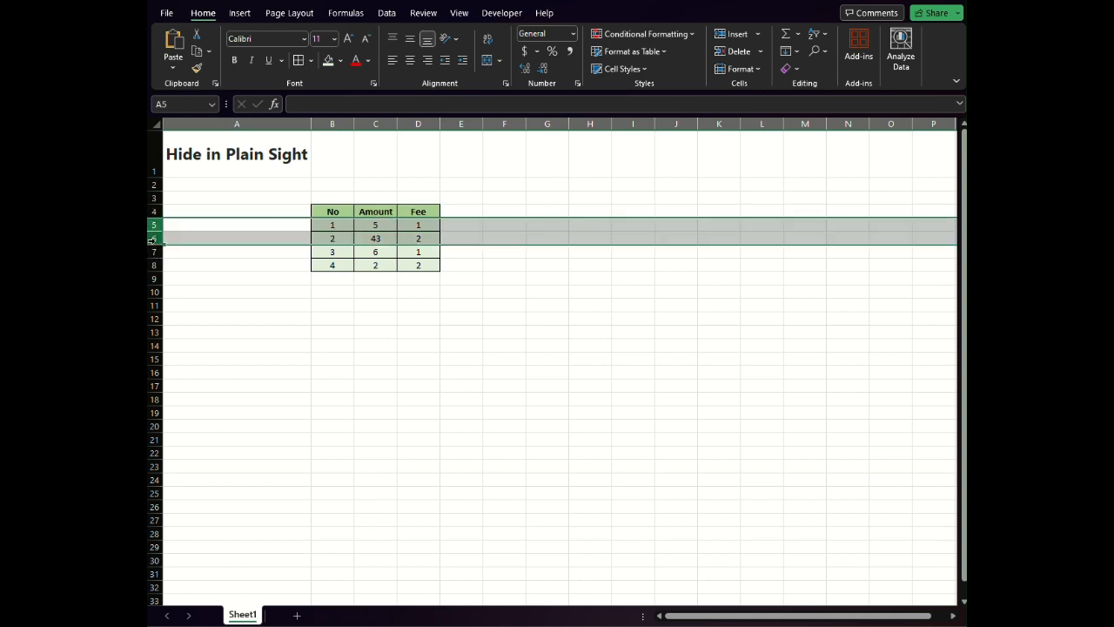
{"action": "right_click", "coordinate": [154, 238]}
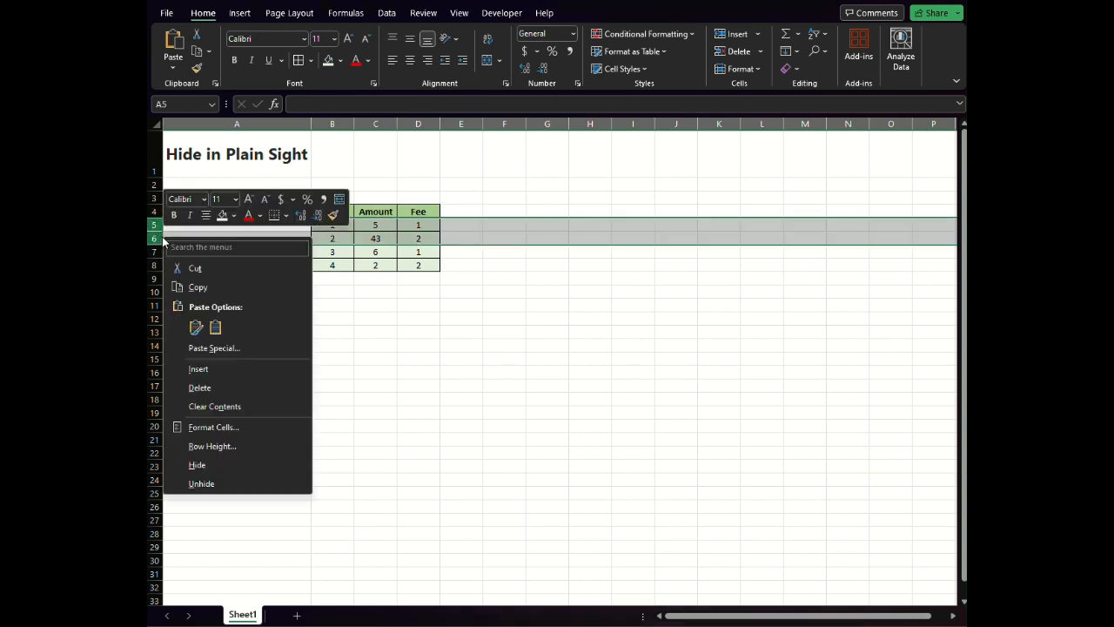
{"action": "left_click", "coordinate": [209, 464]}
{"action": "left_click", "coordinate": [227, 265]}
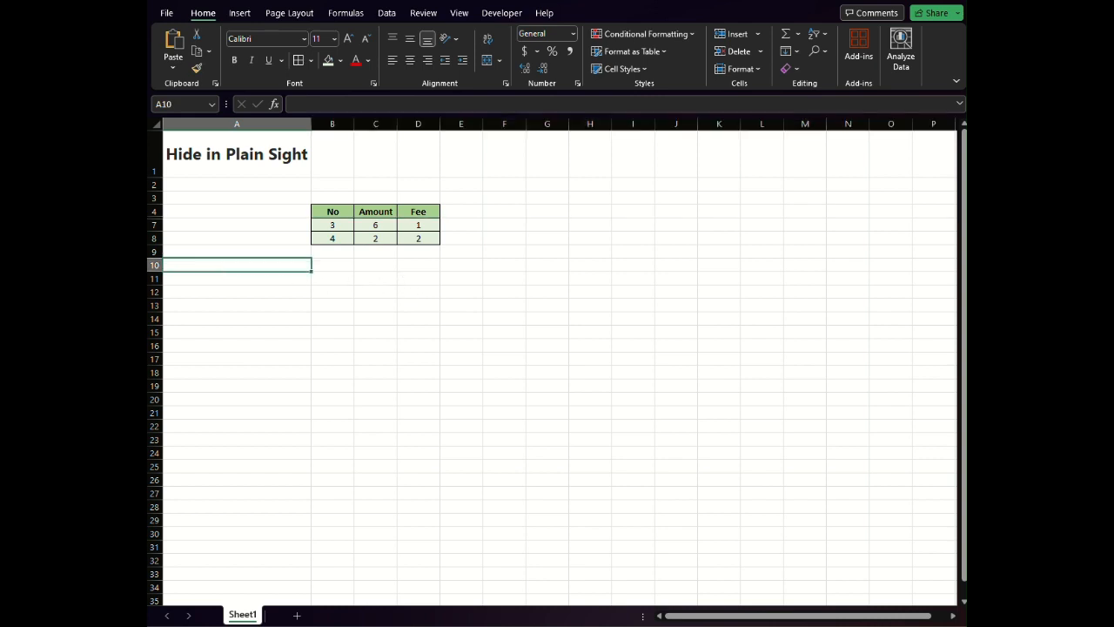
Try to unhide the hidden table rows with only row 3 selected.
{"action": "left_click", "coordinate": [154, 197]}
{"action": "right_click", "coordinate": [154, 199]}
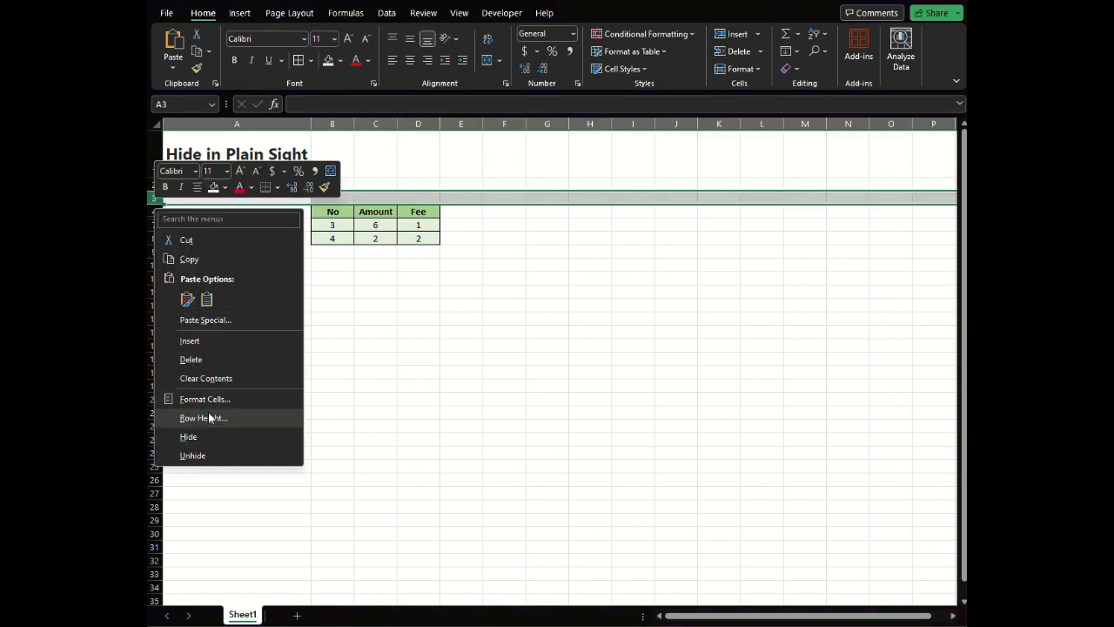
{"action": "left_click", "coordinate": [214, 453]}
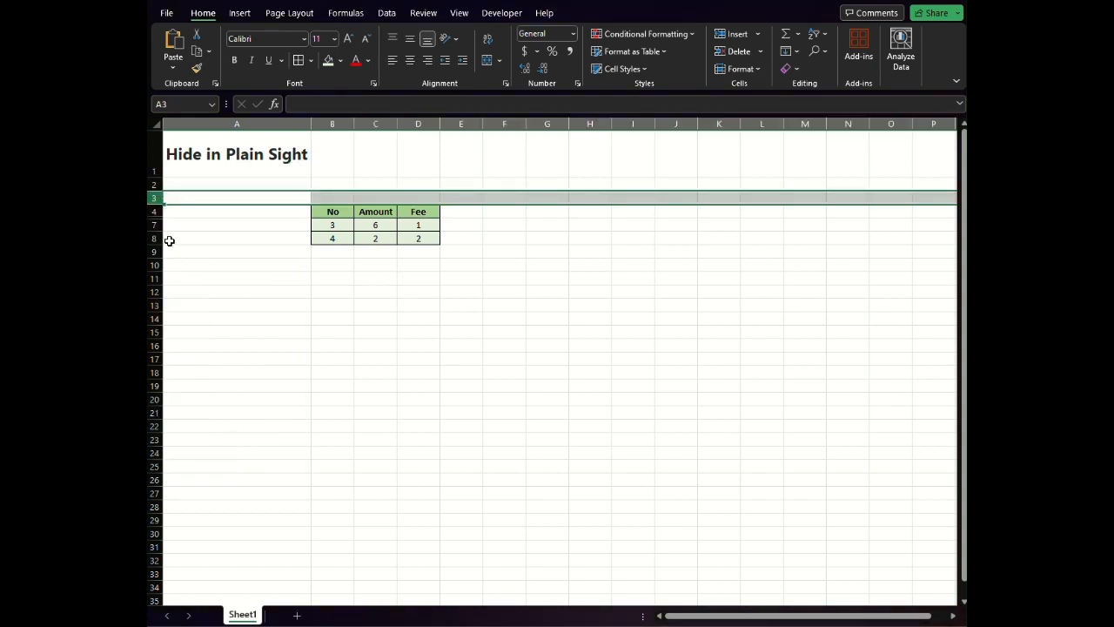
Unhide rows 5 and 6 by applying Unhide to the selected rows 3 through 9.
{"action": "left_click_drag", "start_coordinate": [154, 198], "coordinate": [179, 252]}
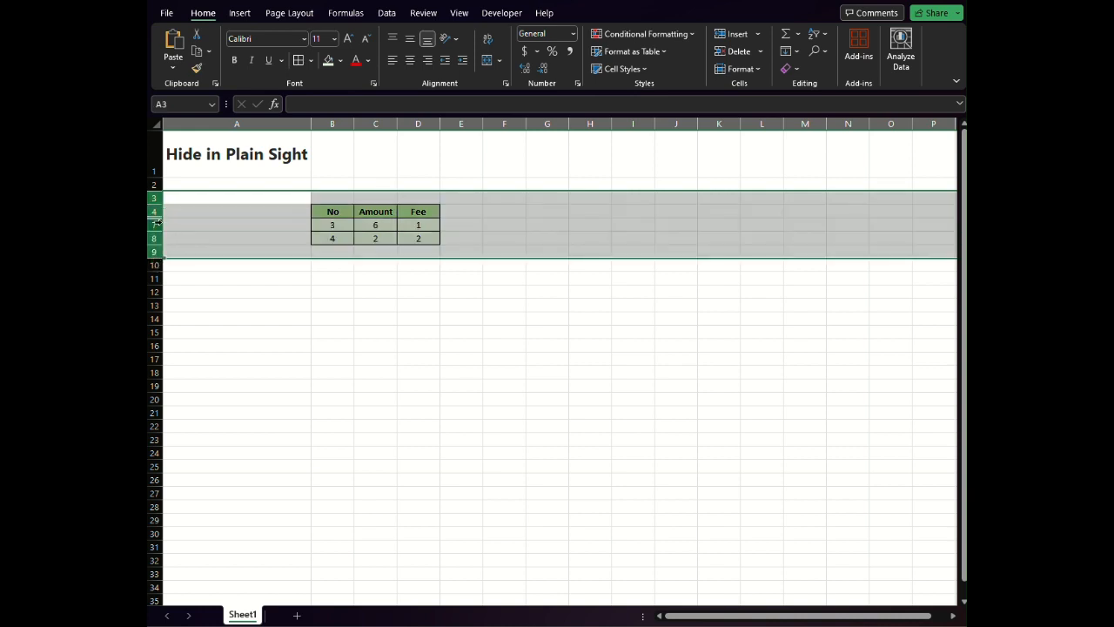
{"action": "right_click", "coordinate": [155, 224]}
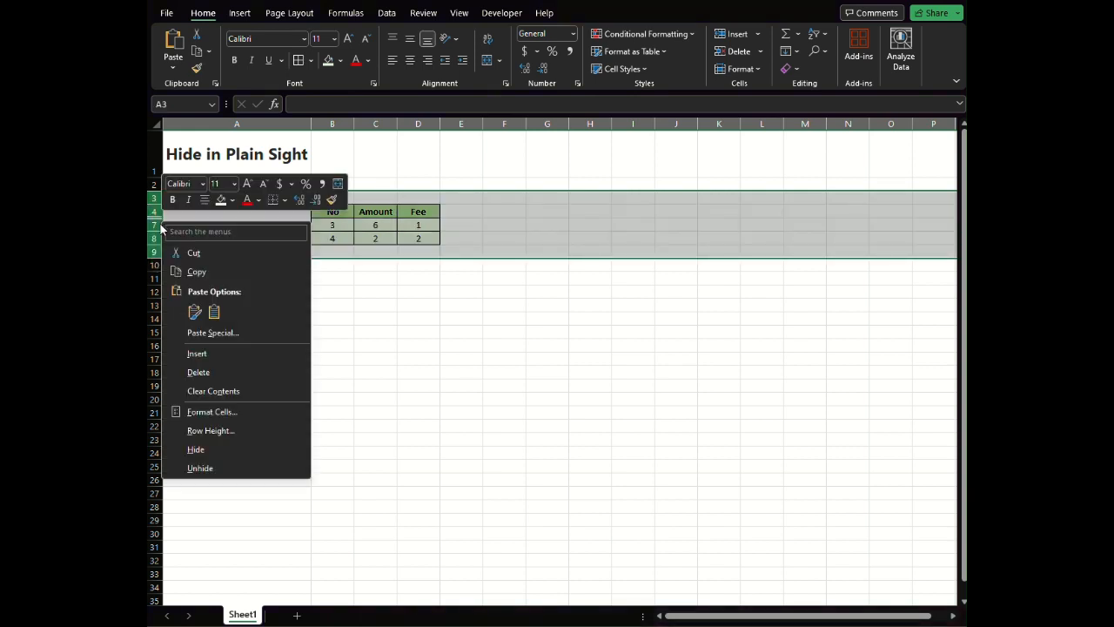
{"action": "left_click", "coordinate": [208, 467]}
{"action": "left_click", "coordinate": [529, 225]}
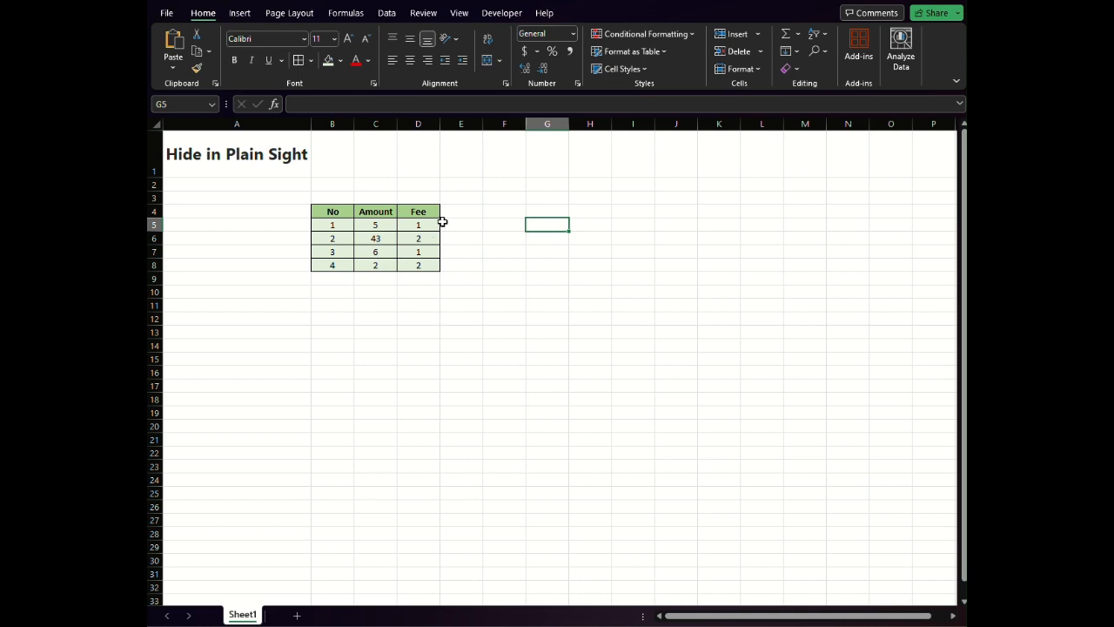
Apply the custom number format ;;; to the Fee values in D5:D8 to hide them.
{"action": "left_click_drag", "start_coordinate": [427, 227], "coordinate": [422, 264]}
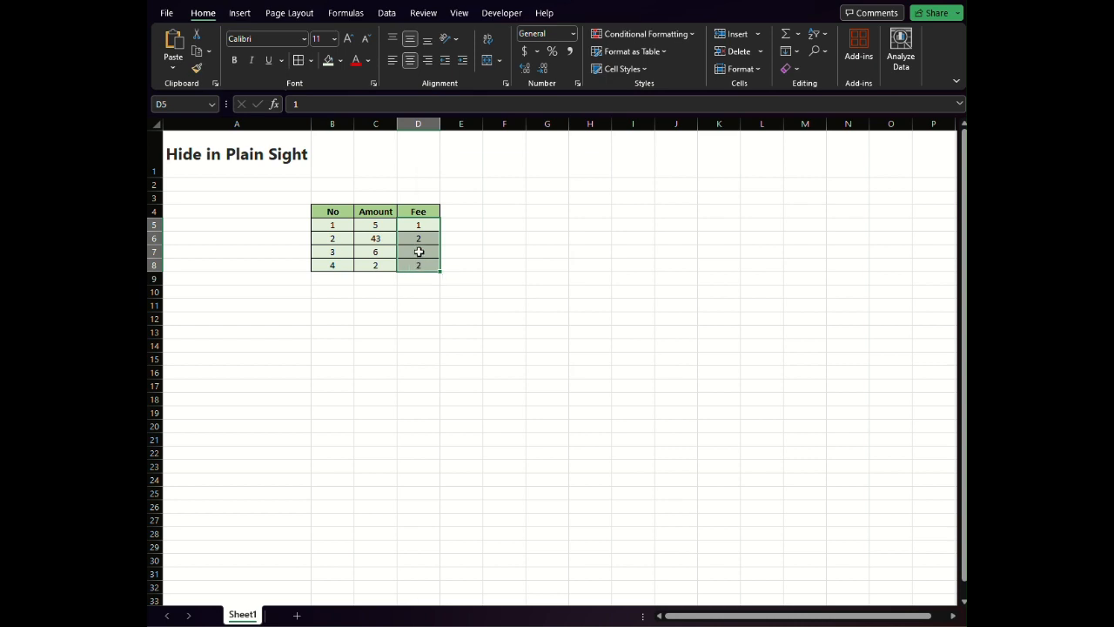
{"action": "right_click", "coordinate": [419, 252]}
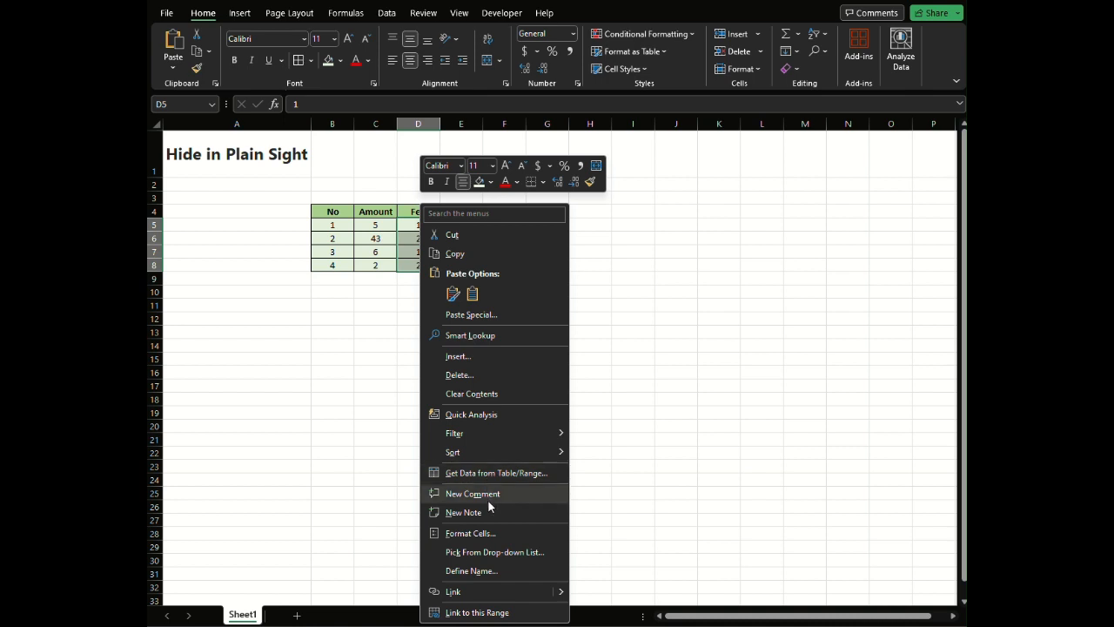
{"action": "left_click", "coordinate": [487, 533]}
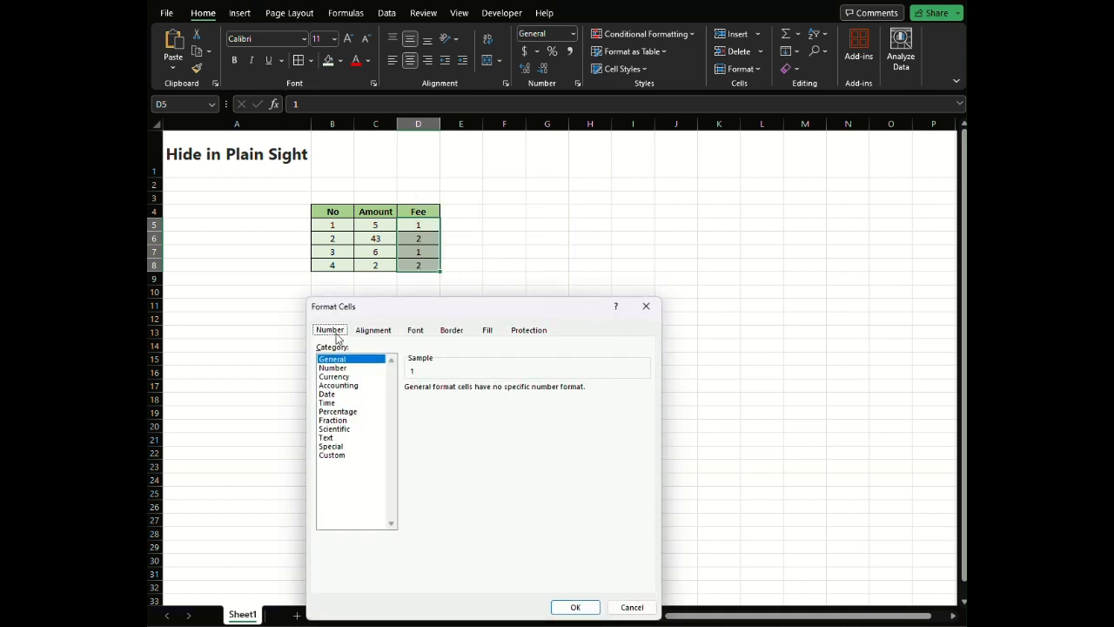
{"action": "left_click", "coordinate": [340, 455]}
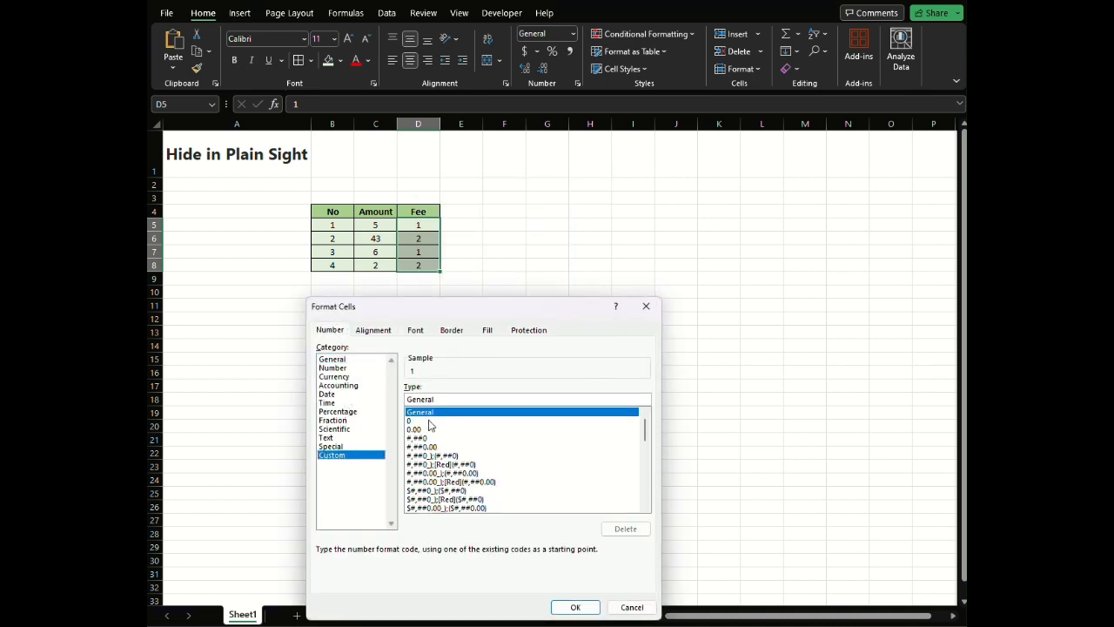
{"action": "left_click_drag", "start_coordinate": [440, 400], "coordinate": [361, 392]}
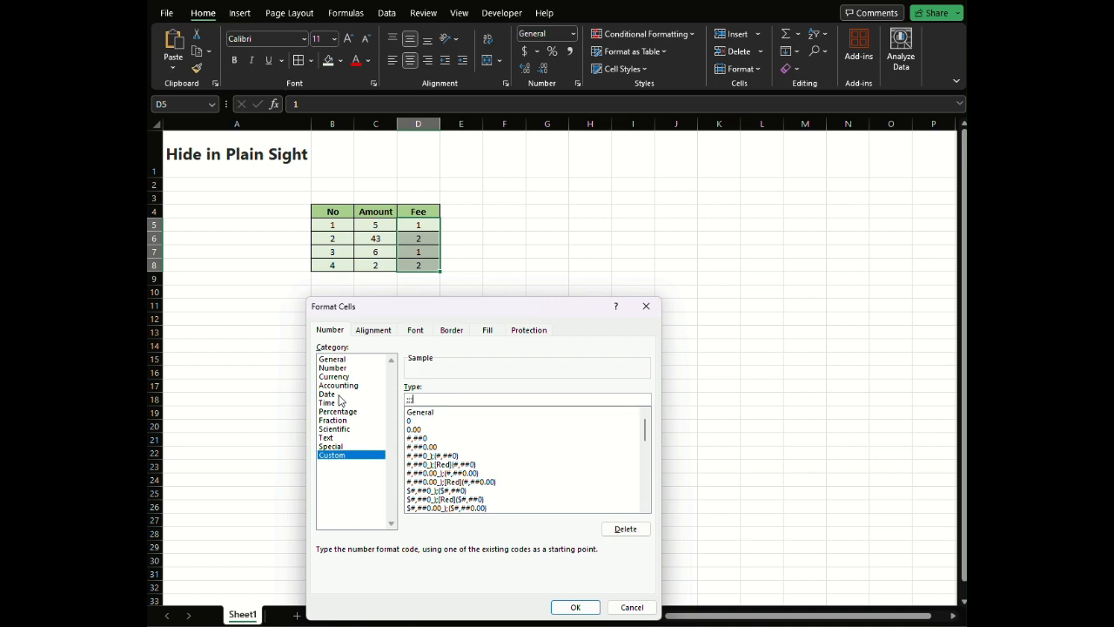
{"action": "left_click", "coordinate": [573, 607]}
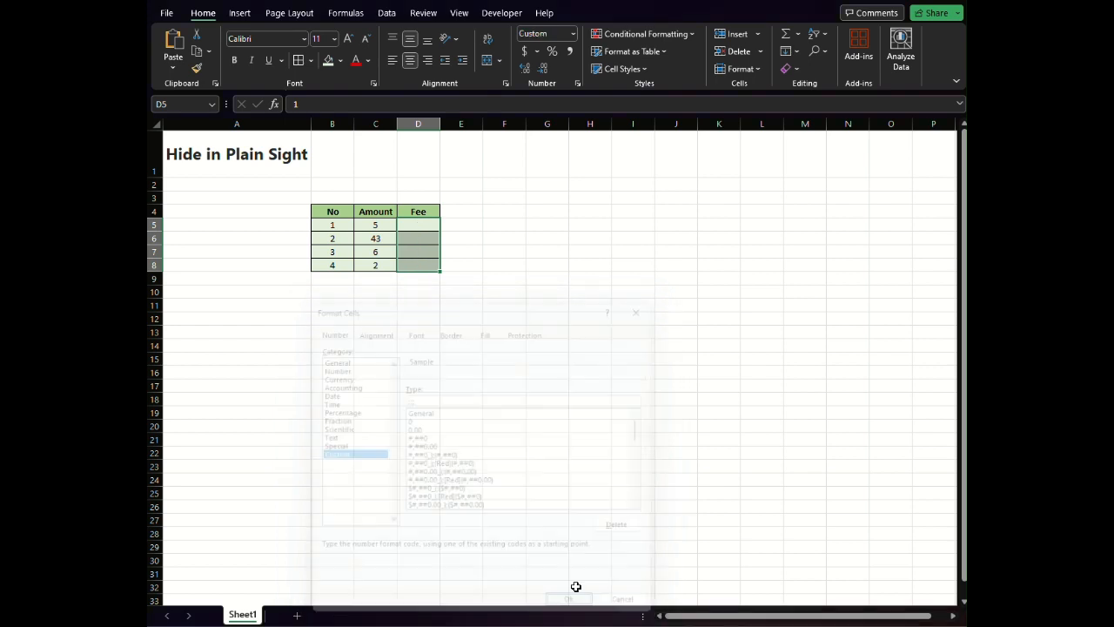
{"action": "left_click", "coordinate": [557, 190]}
Inspect the underlying values of the hidden Fee cells D5 through D8 one by one.
{"action": "left_click_drag", "start_coordinate": [430, 228], "coordinate": [426, 257]}
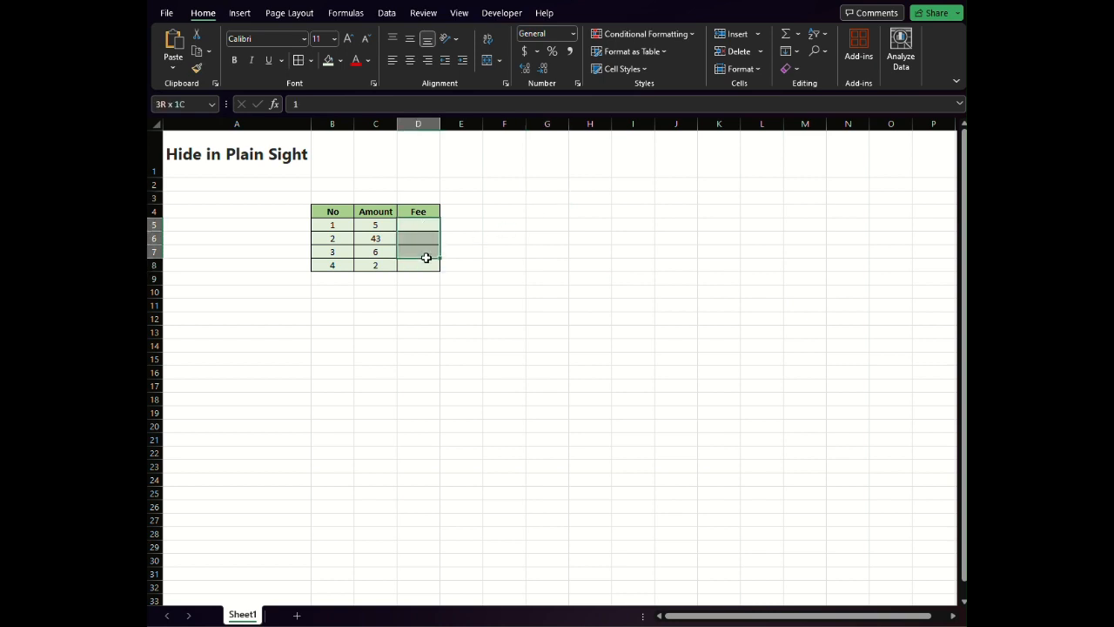
{"action": "left_click", "coordinate": [423, 225]}
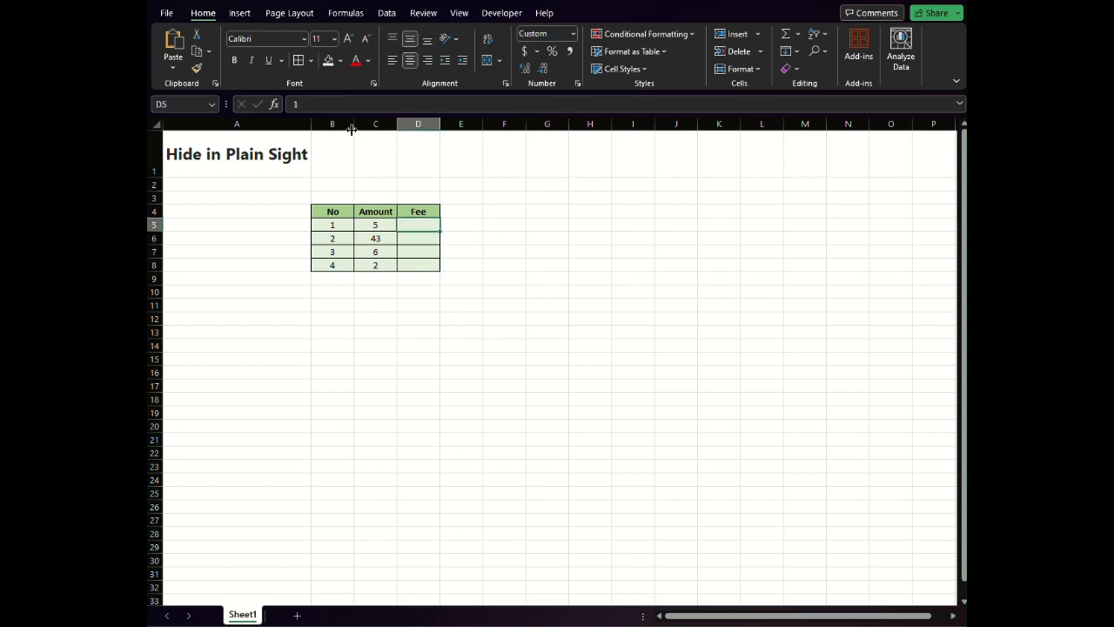
{"action": "left_click", "coordinate": [412, 235]}
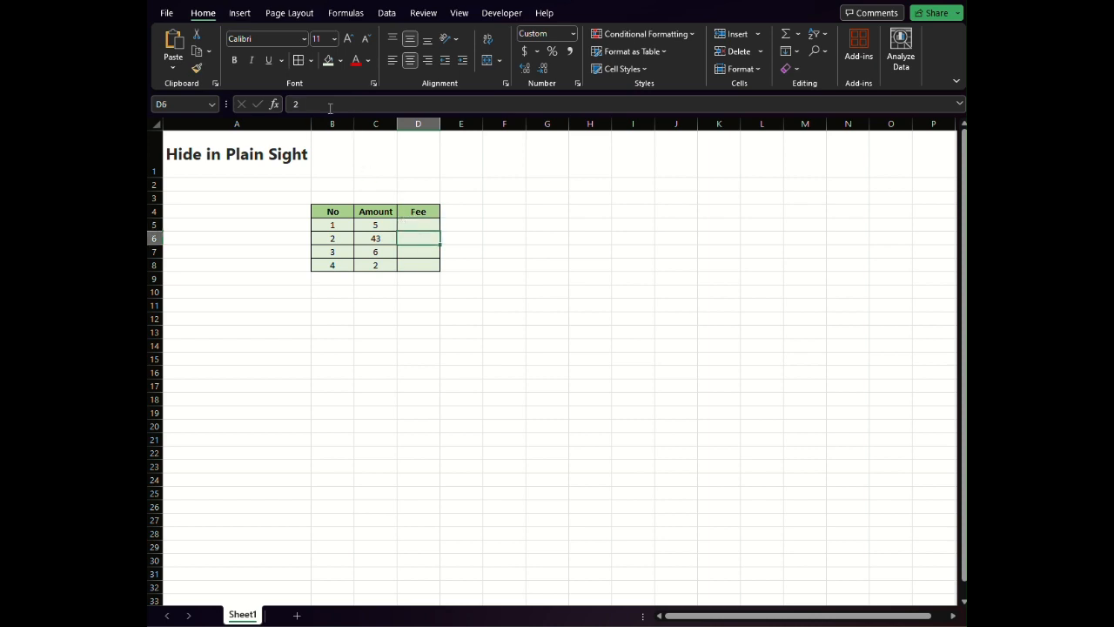
{"action": "left_click", "coordinate": [428, 250]}
{"action": "left_click", "coordinate": [416, 263]}
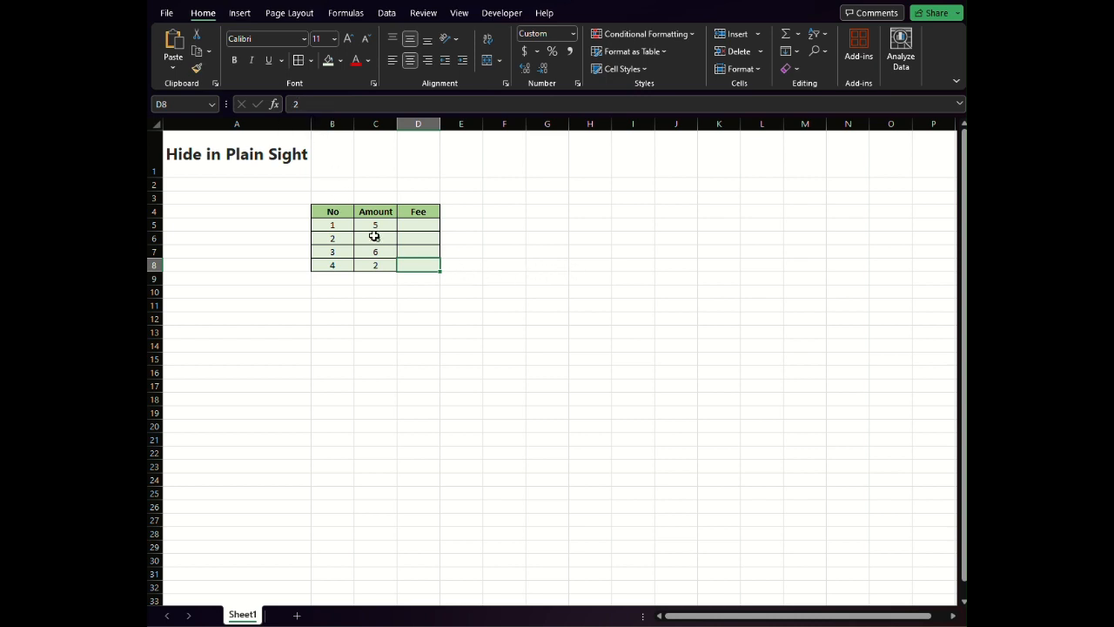
Hide the Amount value in C6 by replacing its General format with the custom number format ;;;.
{"action": "left_click", "coordinate": [373, 236]}
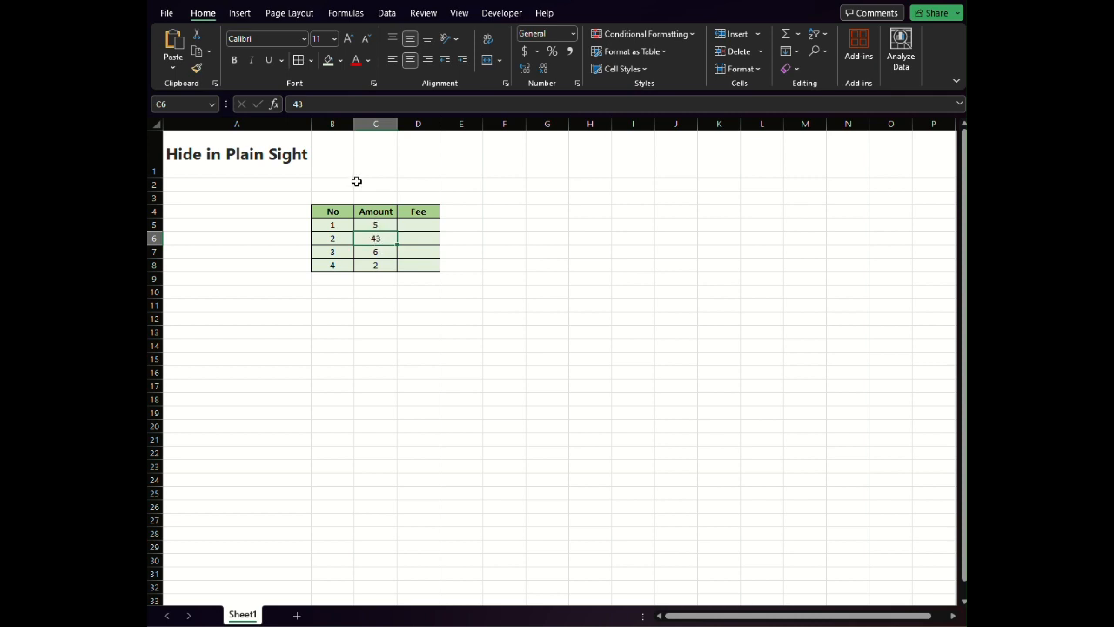
{"action": "right_click", "coordinate": [380, 243]}
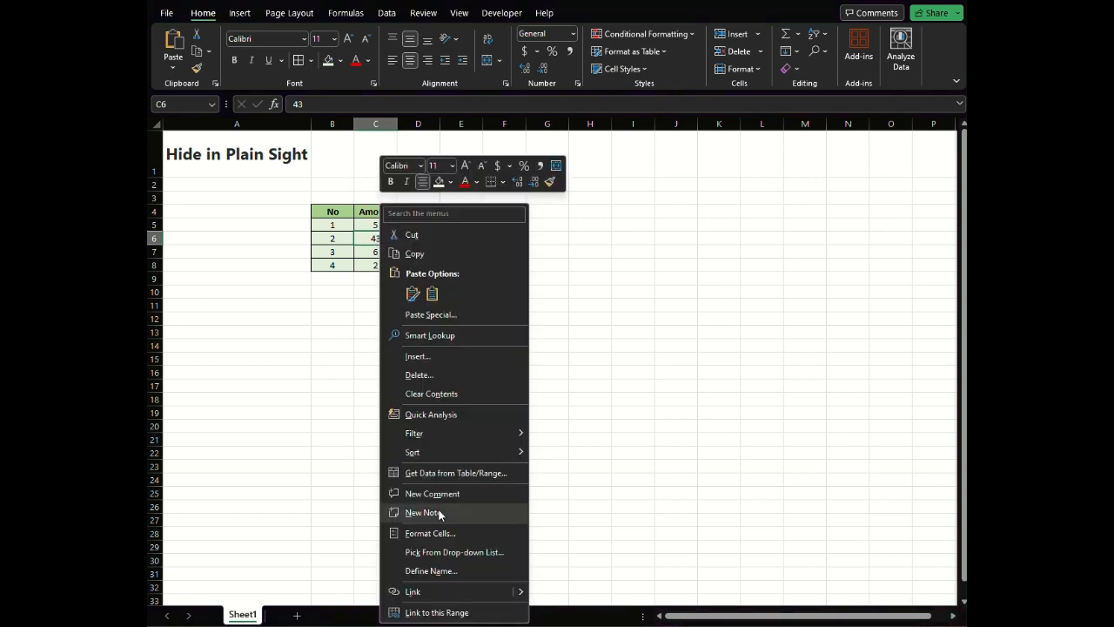
{"action": "left_click", "coordinate": [436, 533]}
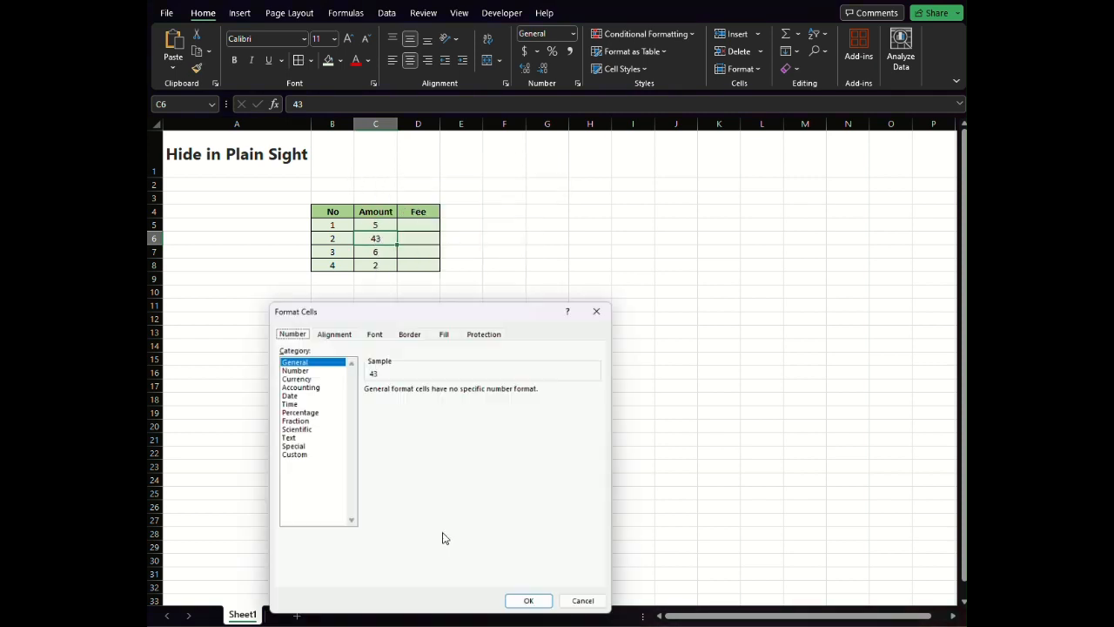
{"action": "left_click", "coordinate": [296, 455]}
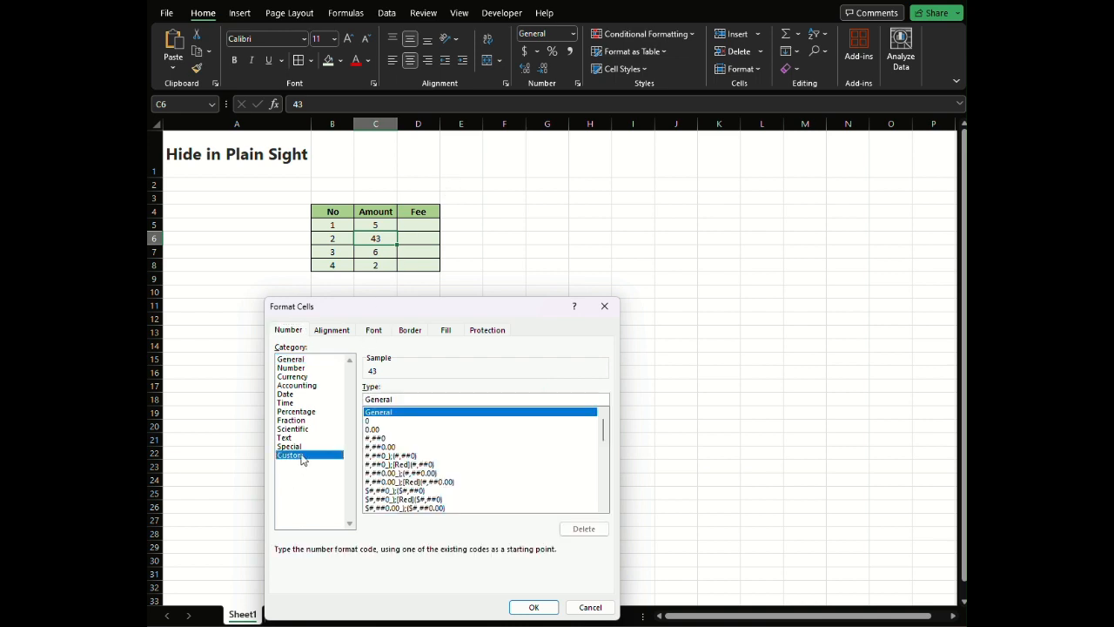
{"action": "left_click", "coordinate": [405, 399]}
{"action": "left_click", "coordinate": [381, 400]}
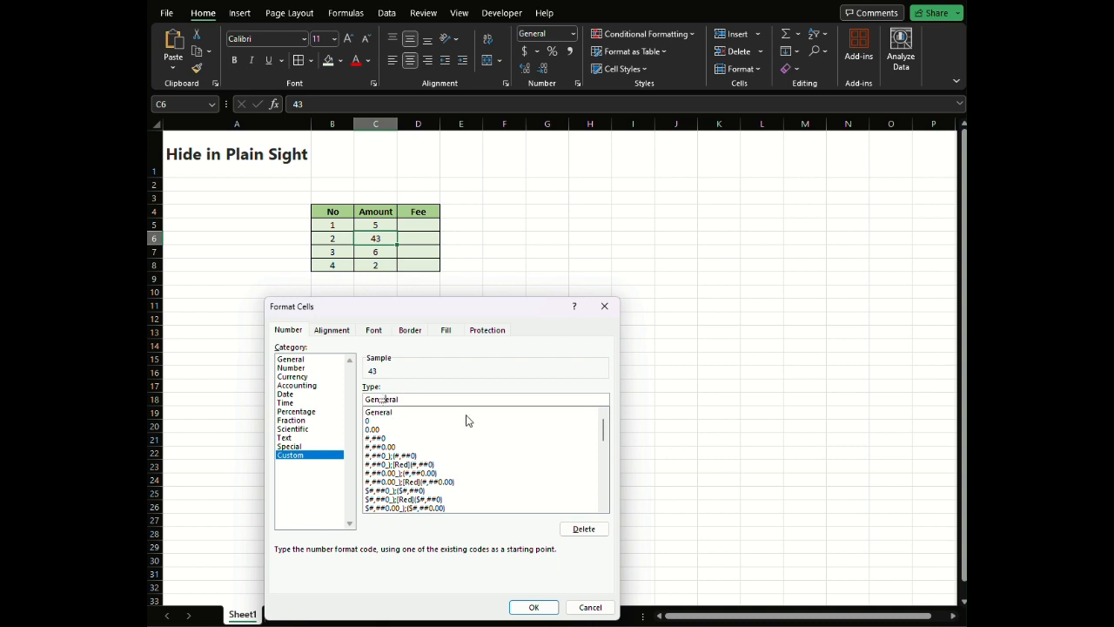
{"action": "type", "text": ";;;"}
{"action": "left_click_drag", "start_coordinate": [412, 399], "coordinate": [342, 405]}
{"action": "type", "text": ";;;"}
{"action": "left_click", "coordinate": [534, 607]}
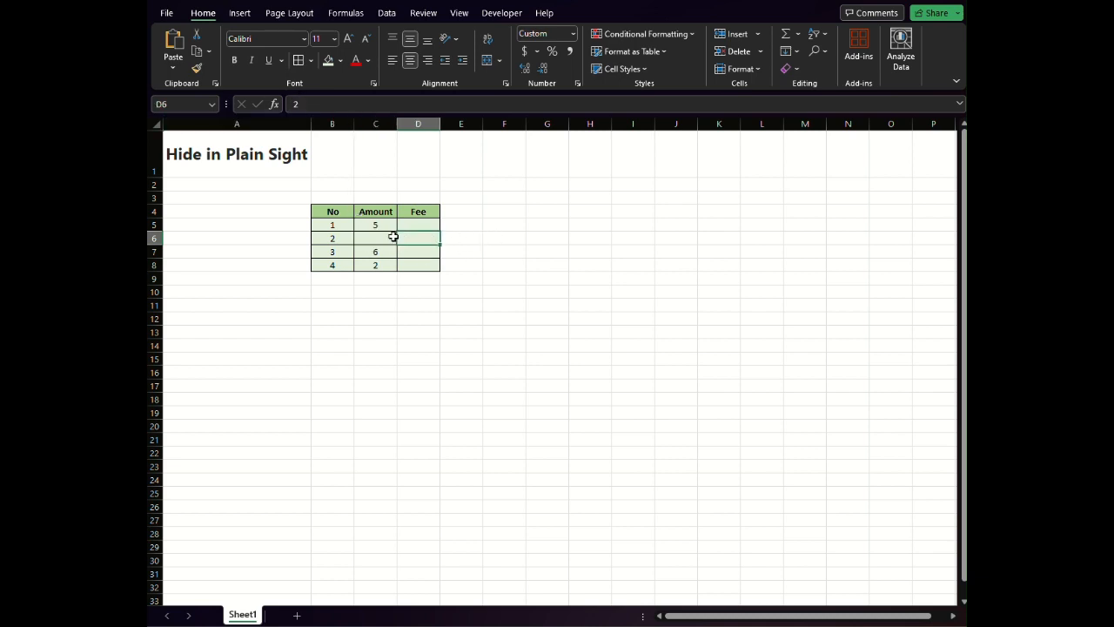
Enter the formula =SUM(C6+D6) in cell F6.
{"action": "left_click", "coordinate": [497, 239]}
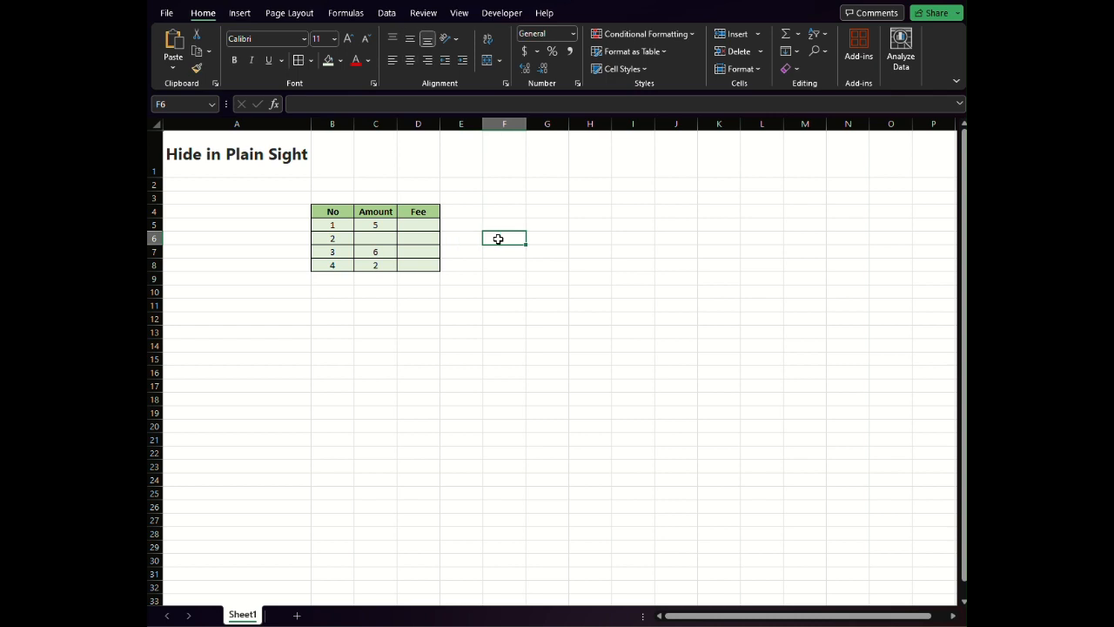
{"action": "type", "text": "=sum"}
{"action": "key", "text": "Tab"}
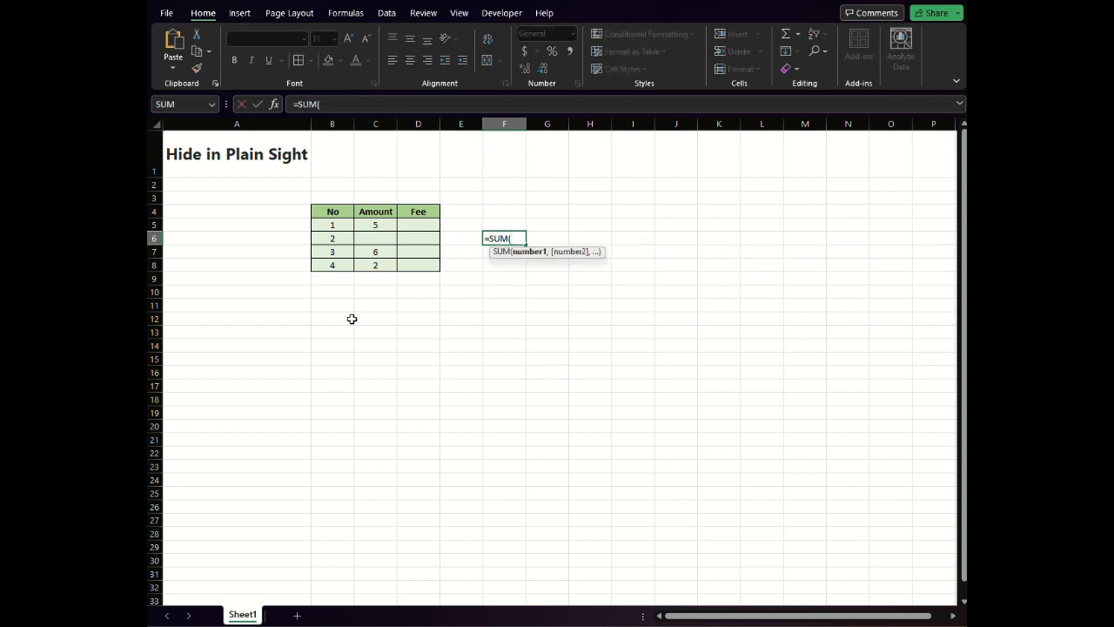
{"action": "left_click", "coordinate": [384, 236]}
{"action": "type", "text": "+"}
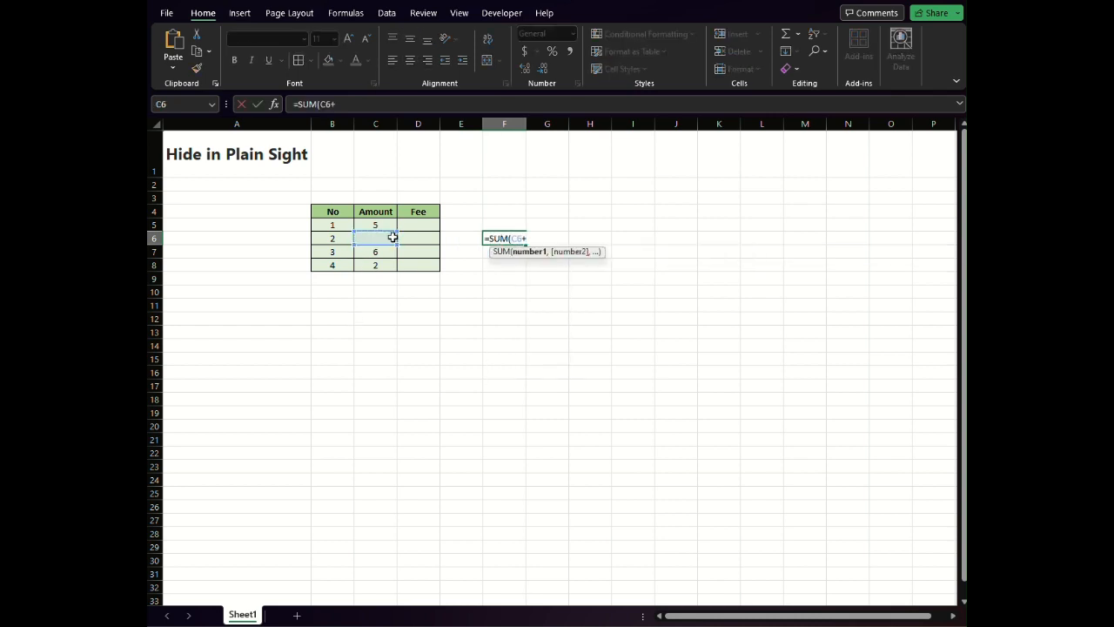
{"action": "left_click", "coordinate": [409, 240]}
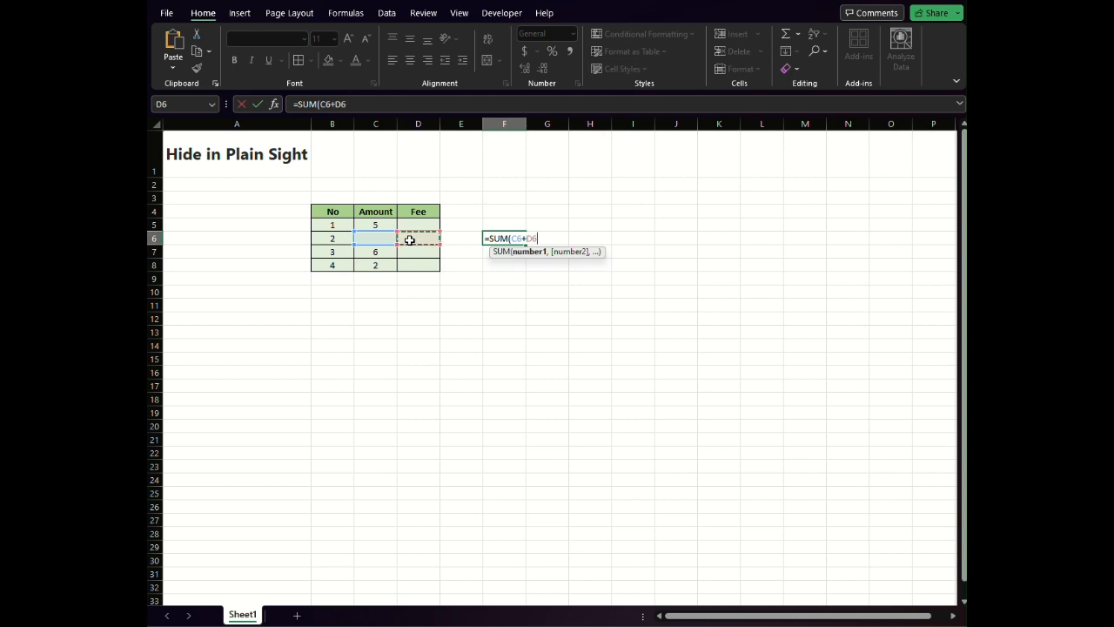
{"action": "key", "text": "Return"}
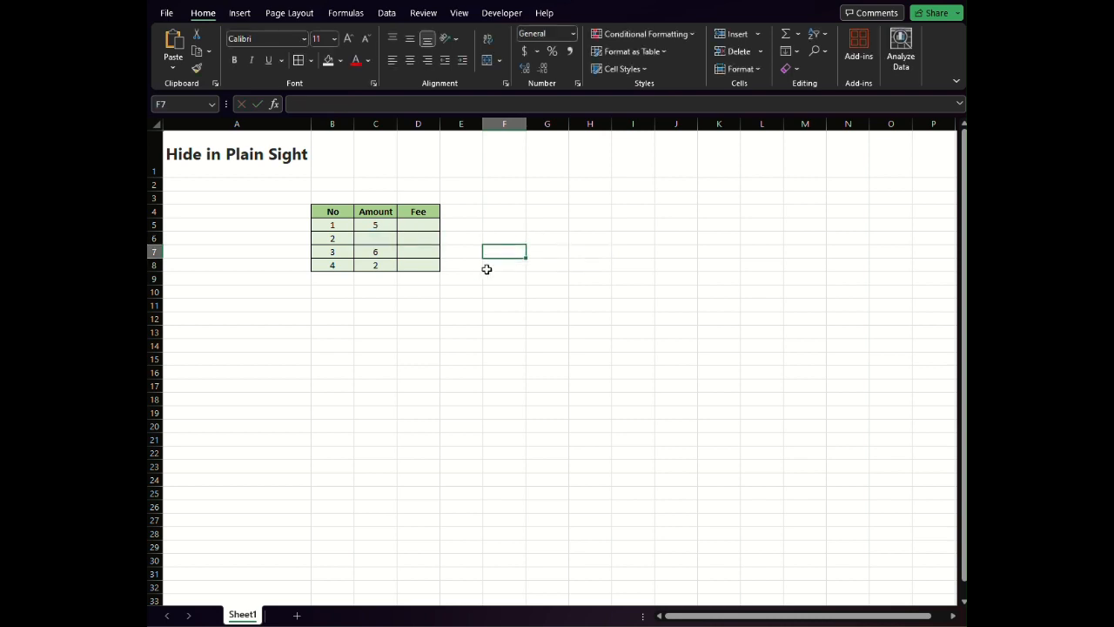
Extend the formula in F6 to add C5 as well, making it =SUM(C6+D6+C5).
{"action": "left_click", "coordinate": [512, 239]}
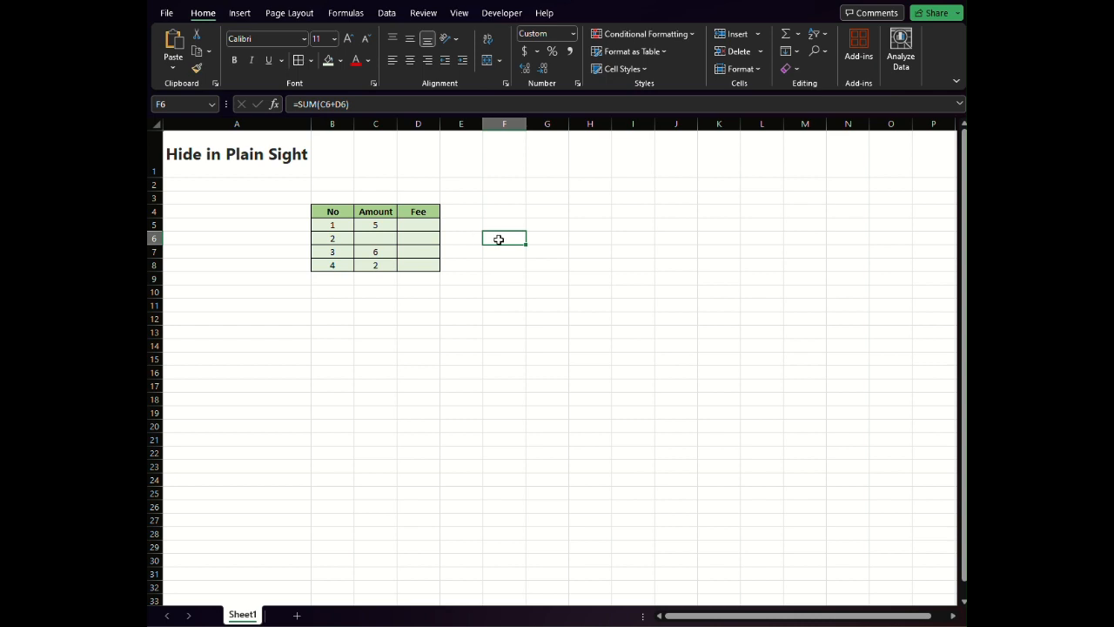
{"action": "left_click", "coordinate": [348, 103]}
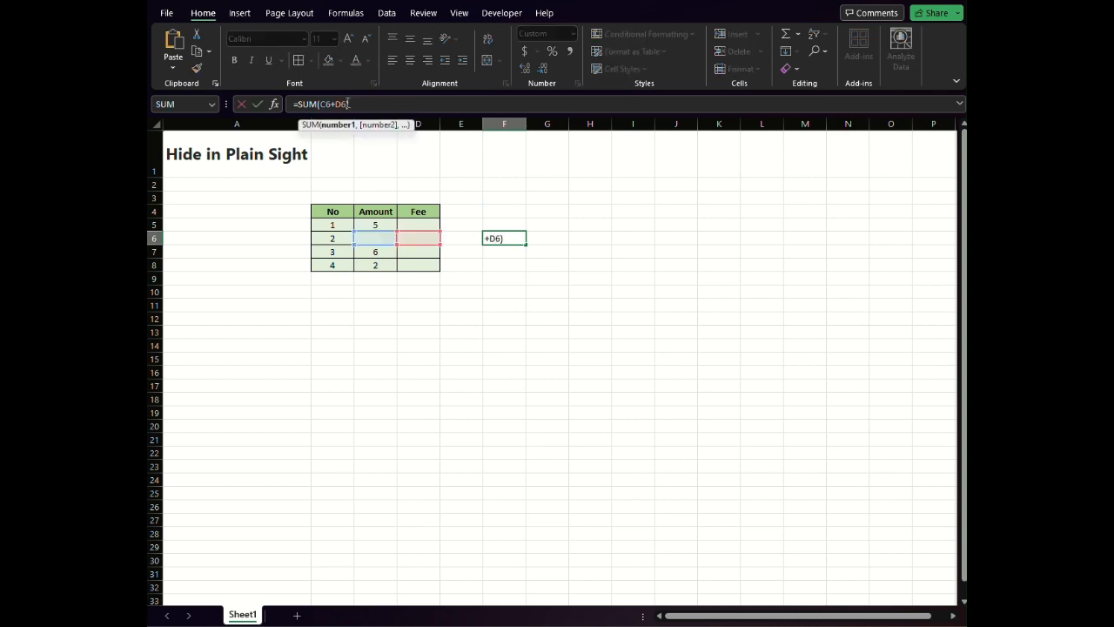
{"action": "type", "text": "+"}
{"action": "left_click", "coordinate": [369, 228]}
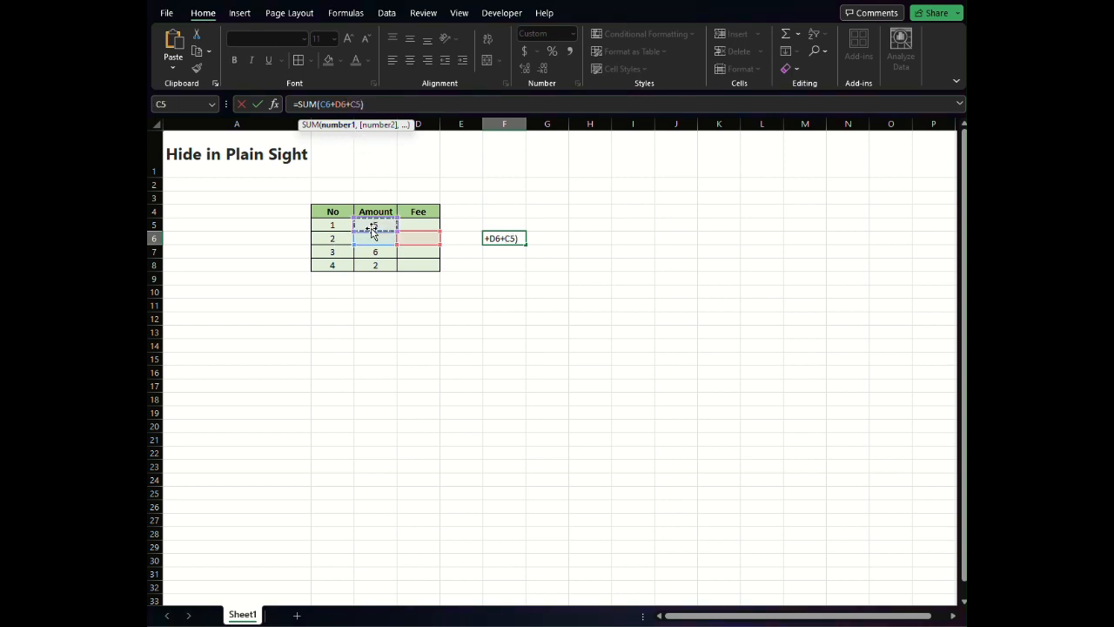
{"action": "key", "text": "Return"}
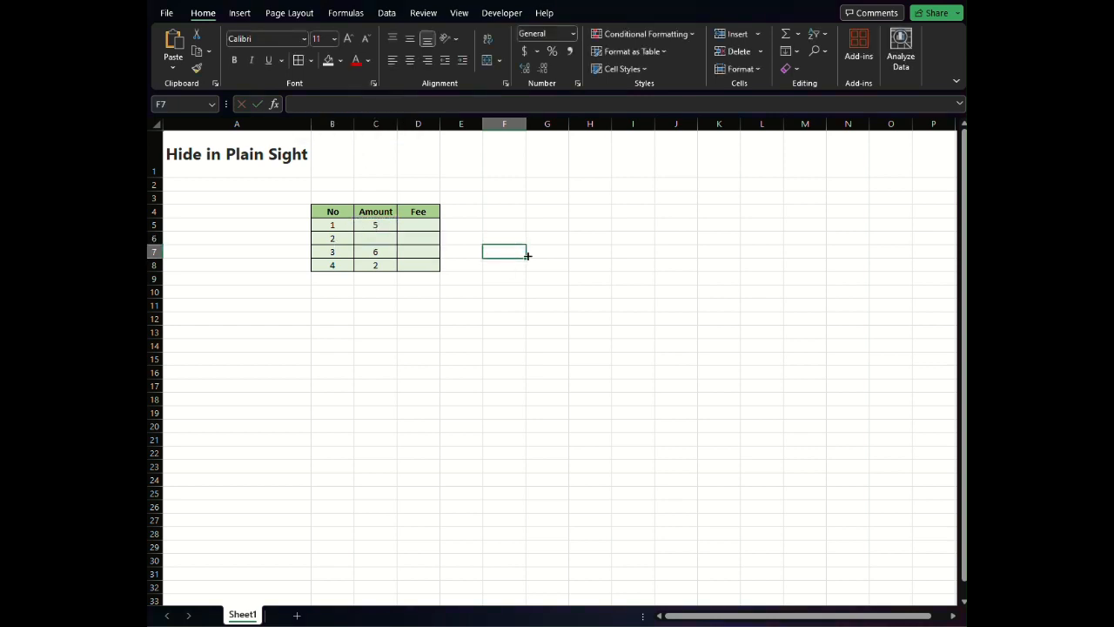
Change the number format of F6 to General so its result is displayed.
{"action": "left_click", "coordinate": [503, 236]}
{"action": "right_click", "coordinate": [497, 238]}
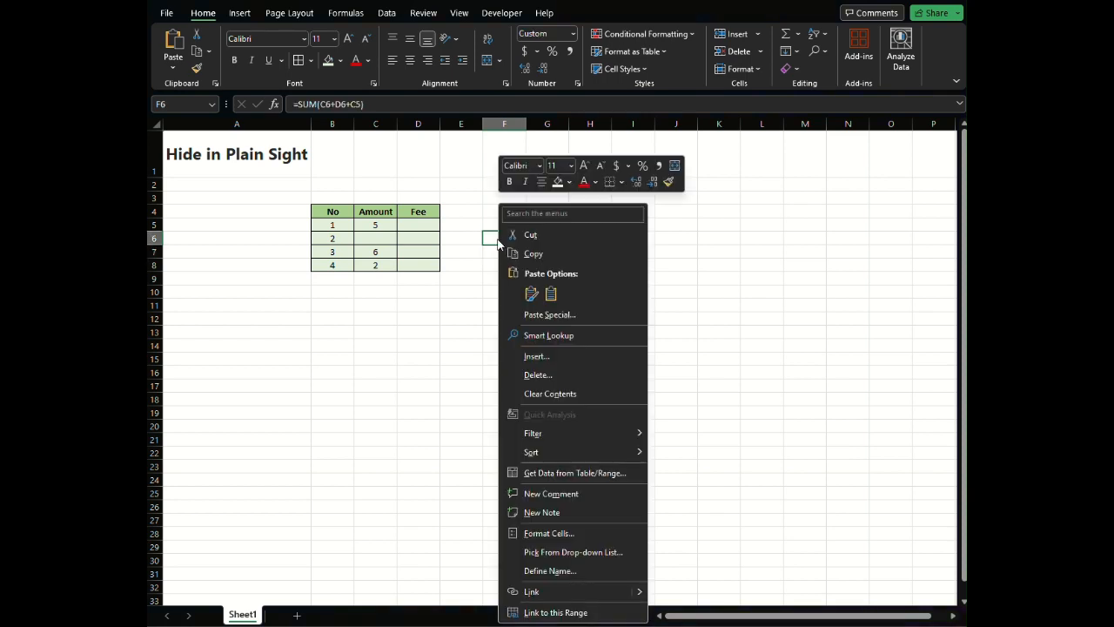
{"action": "left_click", "coordinate": [557, 532]}
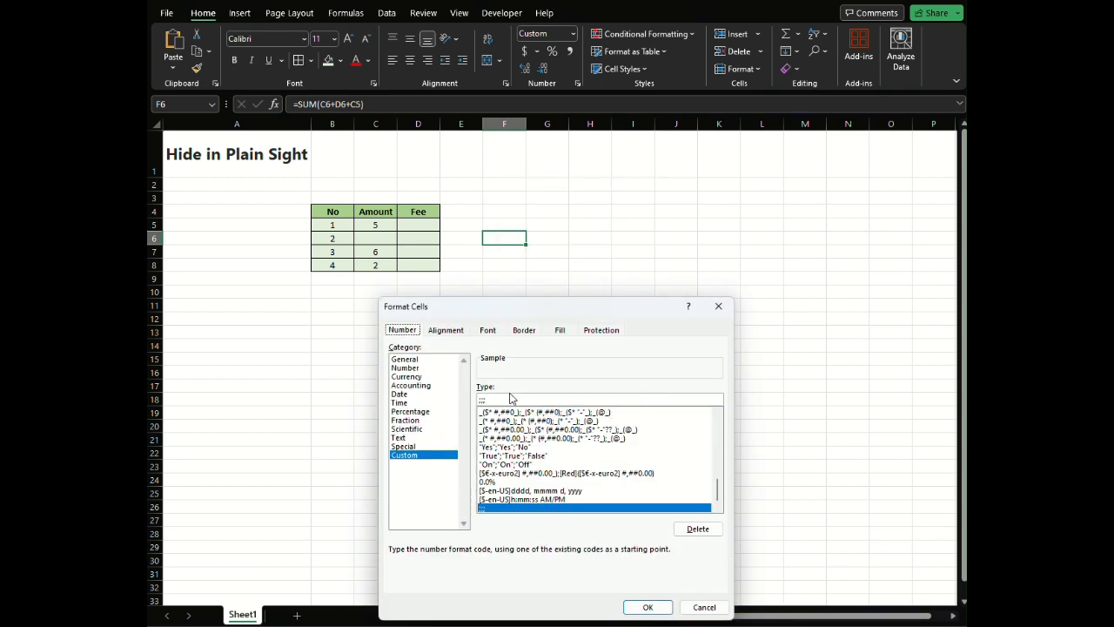
{"action": "left_click", "coordinate": [490, 397]}
{"action": "left_click", "coordinate": [409, 359]}
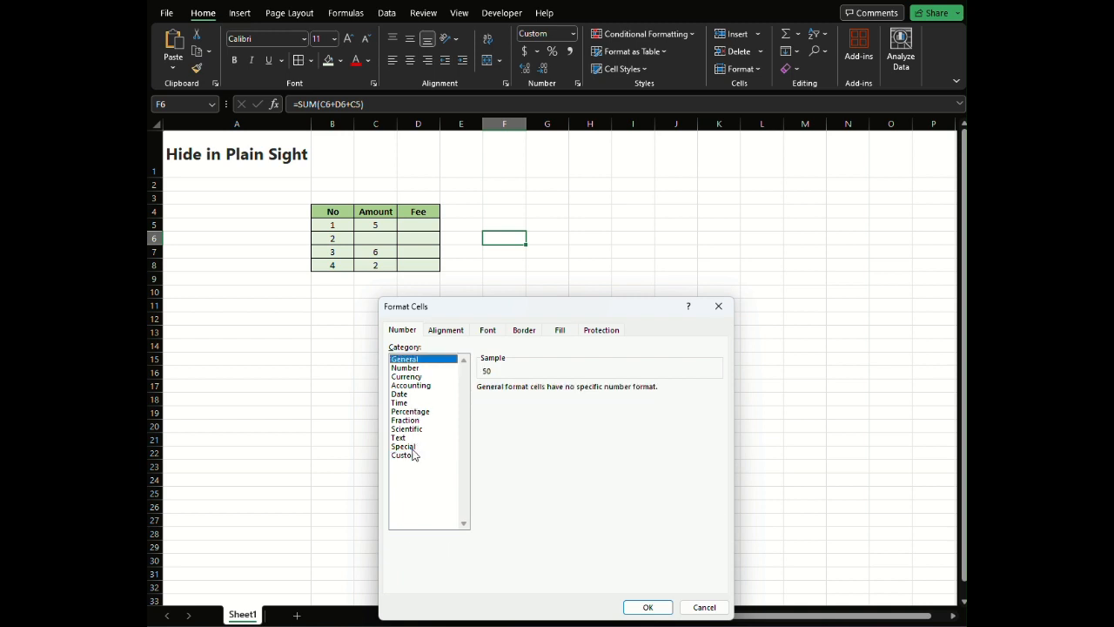
{"action": "left_click", "coordinate": [415, 369]}
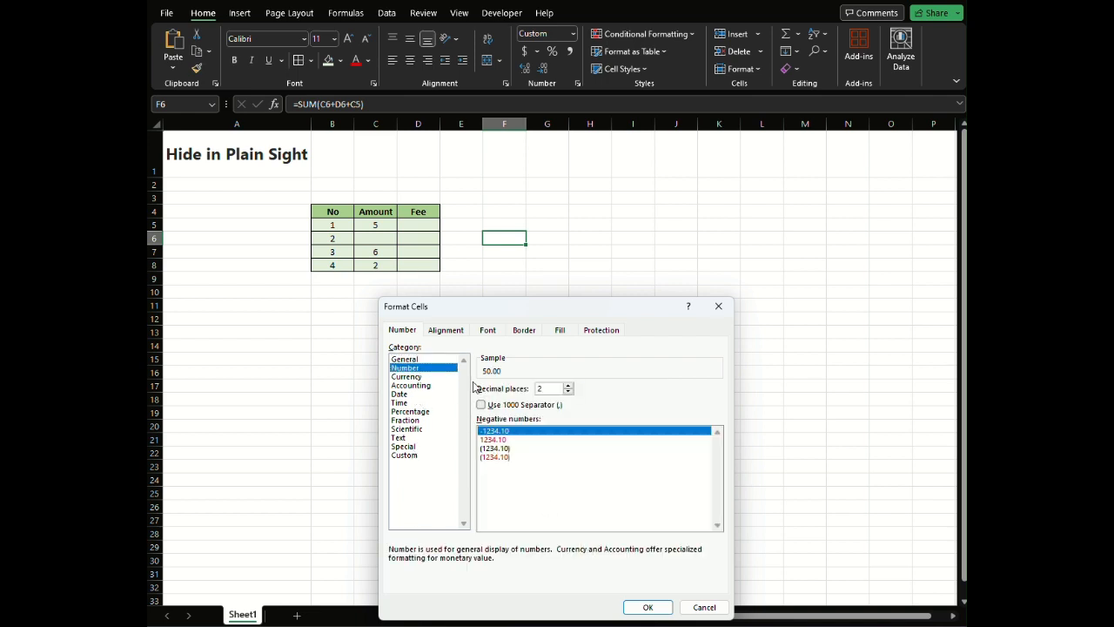
{"action": "left_click", "coordinate": [421, 361]}
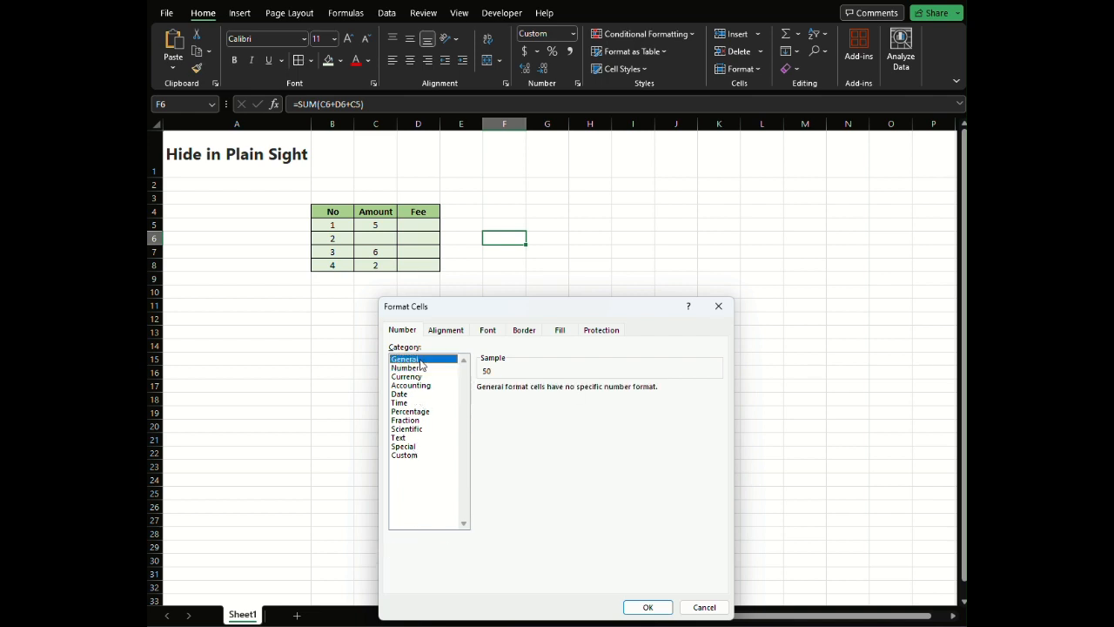
{"action": "left_click", "coordinate": [647, 606]}
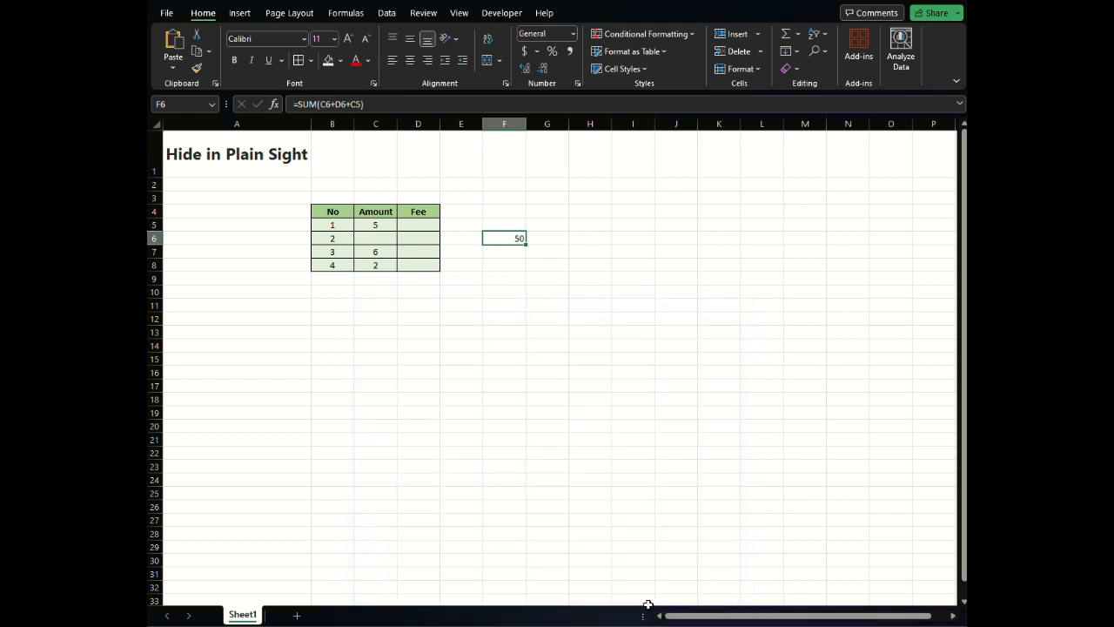
Inspect the contents of F6 and the cells it adds up: D6, C6 and C5.
{"action": "left_click", "coordinate": [528, 251]}
{"action": "left_click", "coordinate": [517, 241]}
{"action": "left_click", "coordinate": [423, 238]}
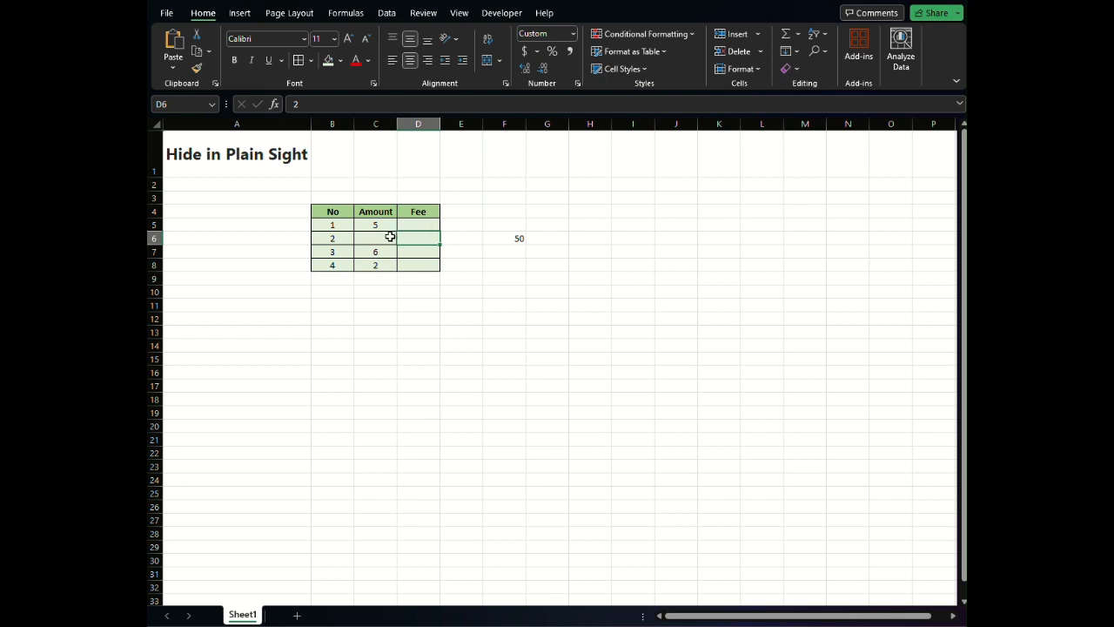
{"action": "left_click", "coordinate": [391, 237]}
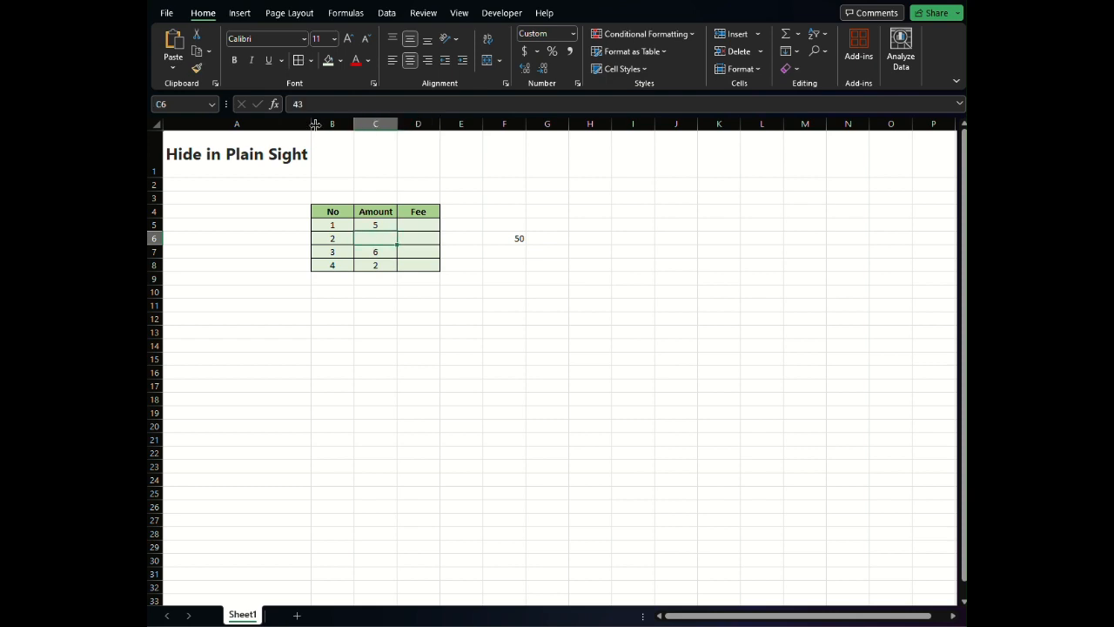
{"action": "left_click", "coordinate": [370, 224]}
{"action": "left_click", "coordinate": [515, 239]}
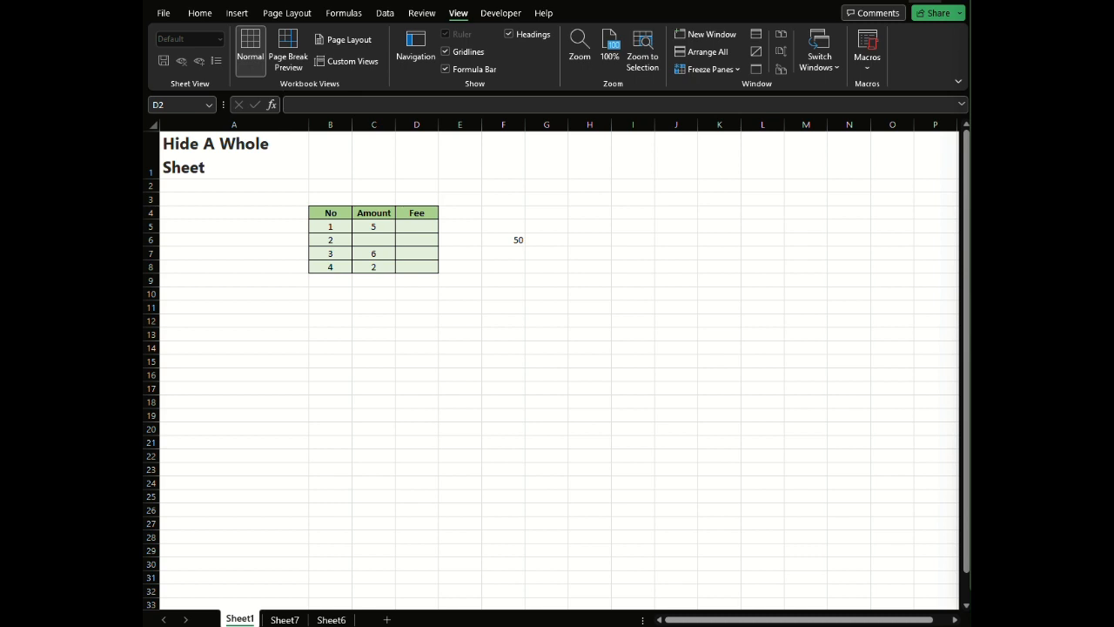
Look at the table on Sheet1, view Sheet7 and Sheet6, and return to Sheet1.
{"action": "left_click", "coordinate": [333, 200]}
{"action": "left_click", "coordinate": [323, 210]}
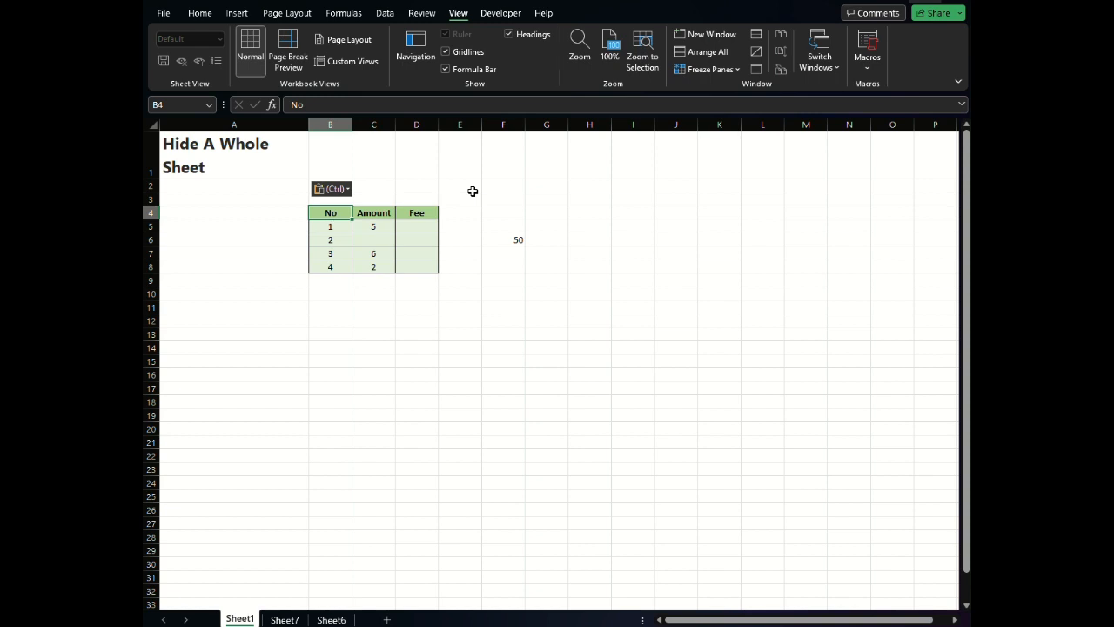
{"action": "left_click", "coordinate": [285, 620]}
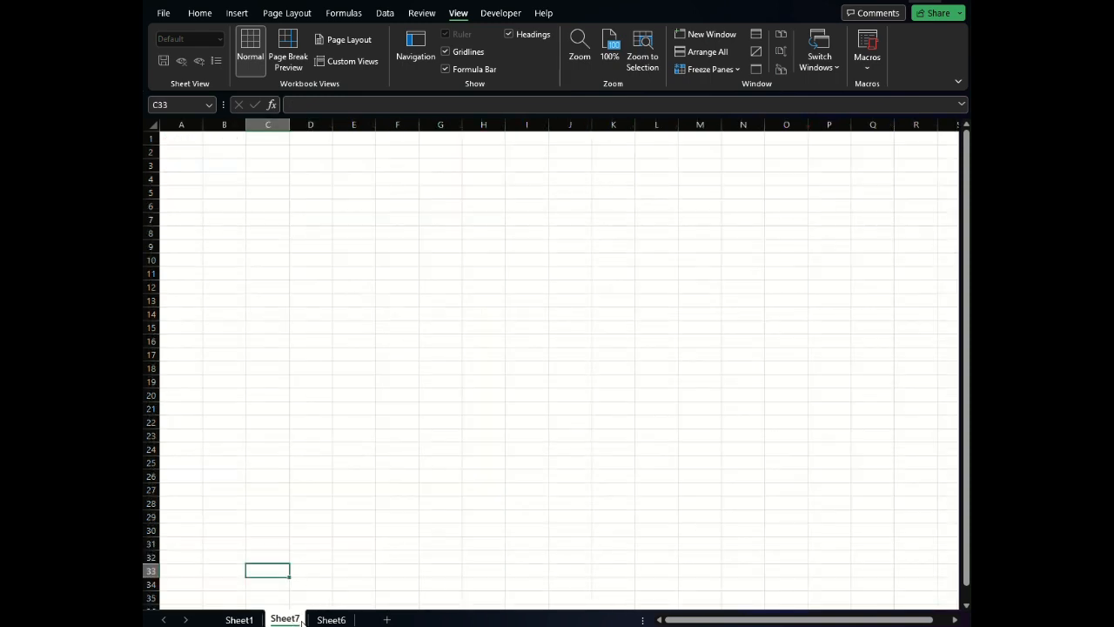
{"action": "left_click", "coordinate": [330, 619]}
{"action": "left_click", "coordinate": [241, 620]}
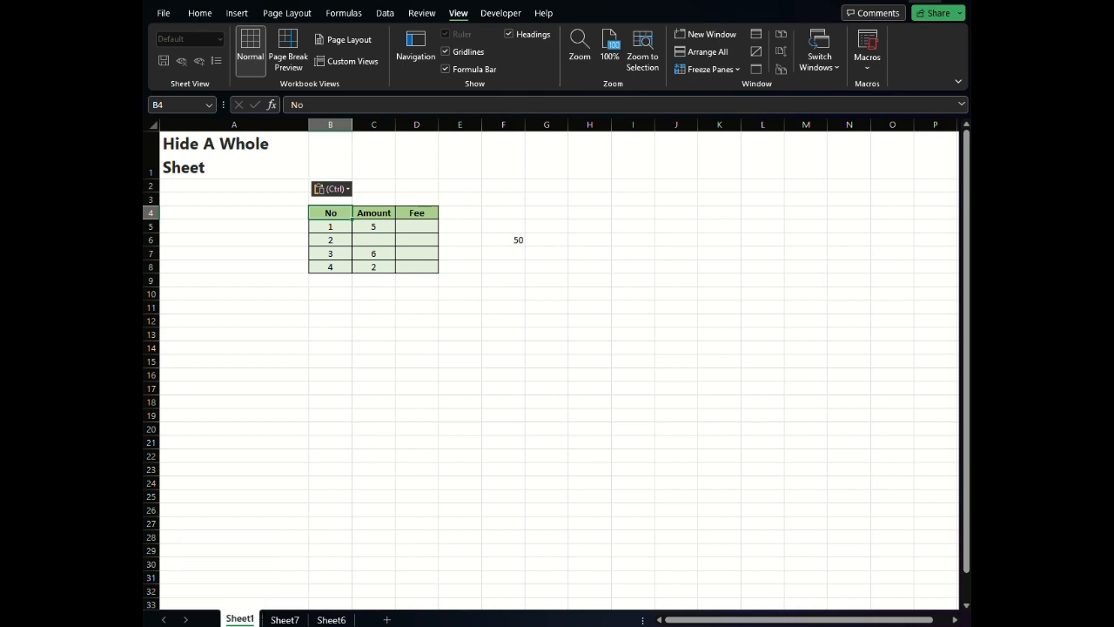
Hide Sheet1 and unhide it again.
{"action": "right_click", "coordinate": [249, 621]}
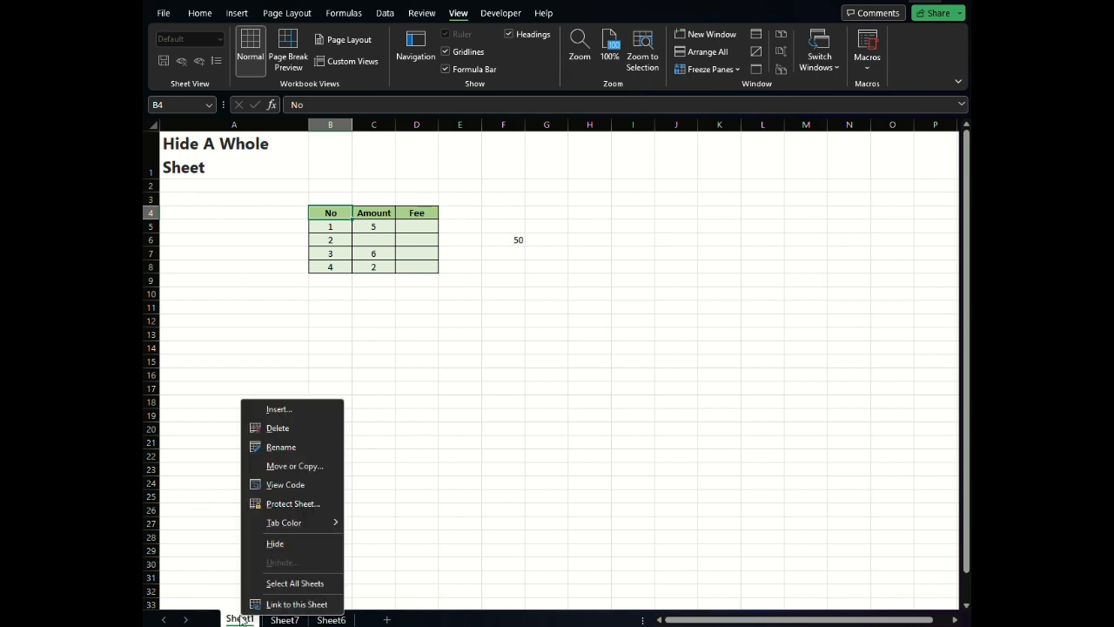
{"action": "left_click", "coordinate": [261, 542]}
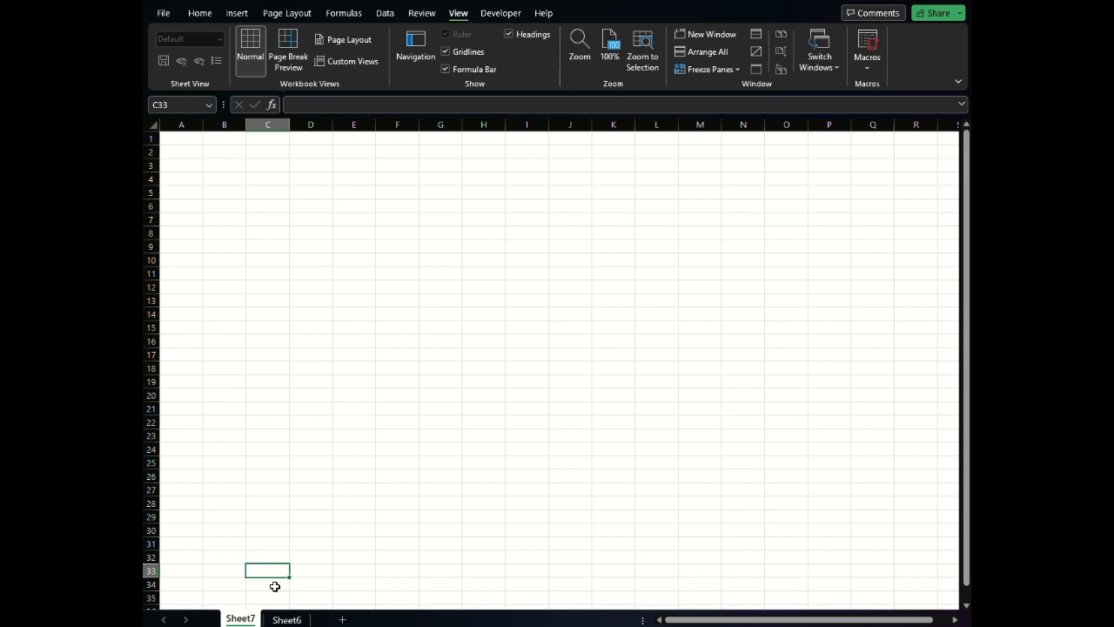
{"action": "right_click", "coordinate": [236, 620]}
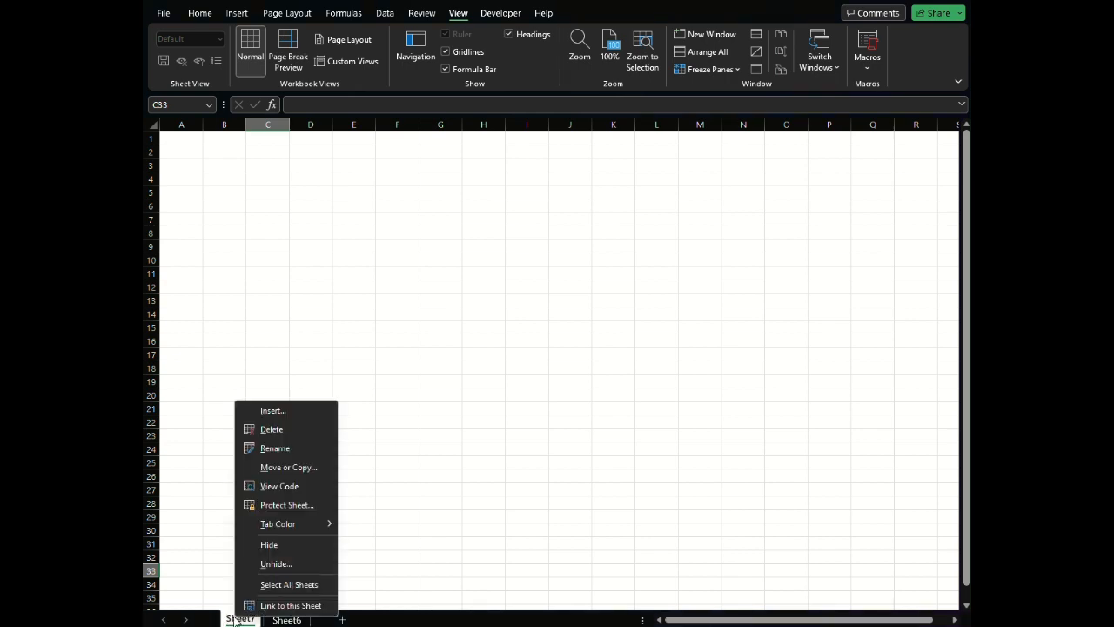
{"action": "left_click", "coordinate": [261, 566]}
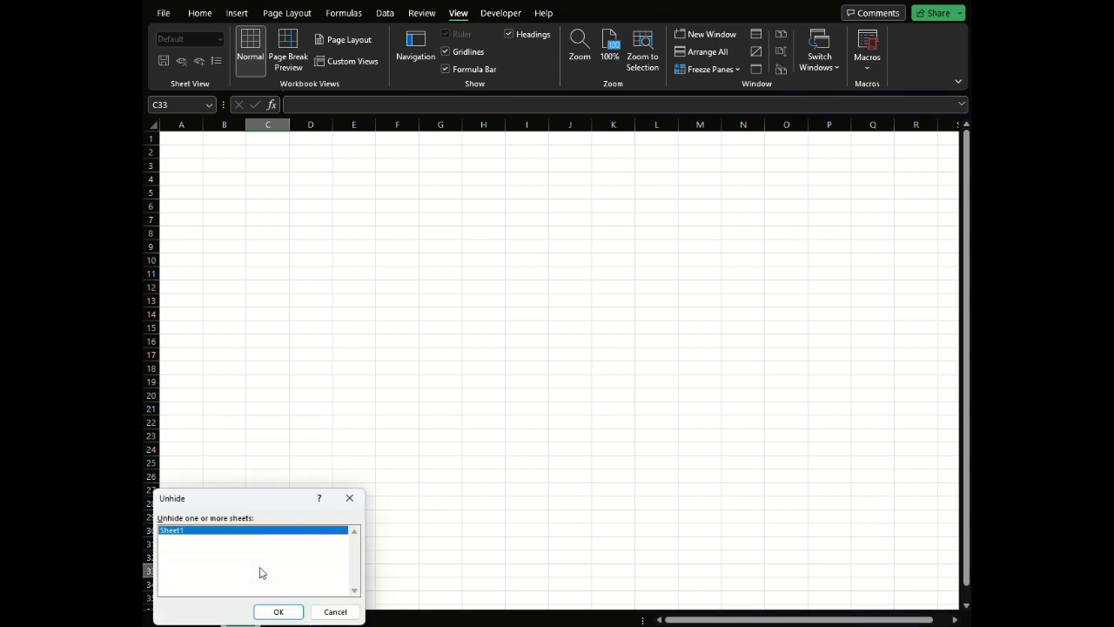
{"action": "left_click", "coordinate": [280, 611]}
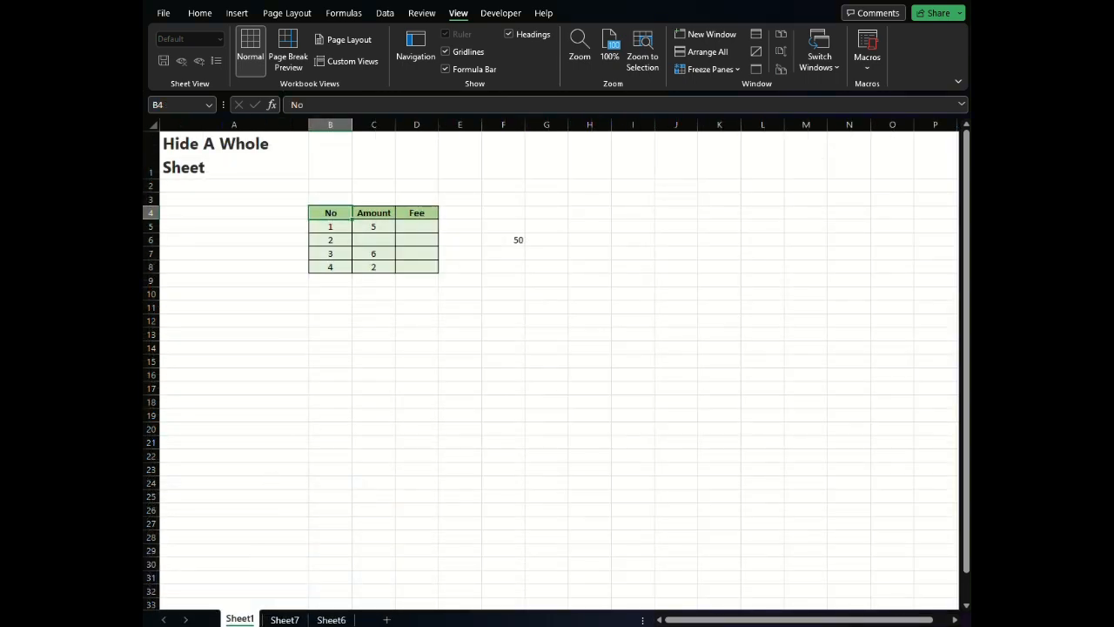
Hide Sheet1 from the workbook once more.
{"action": "right_click", "coordinate": [241, 619]}
{"action": "left_click", "coordinate": [266, 542]}
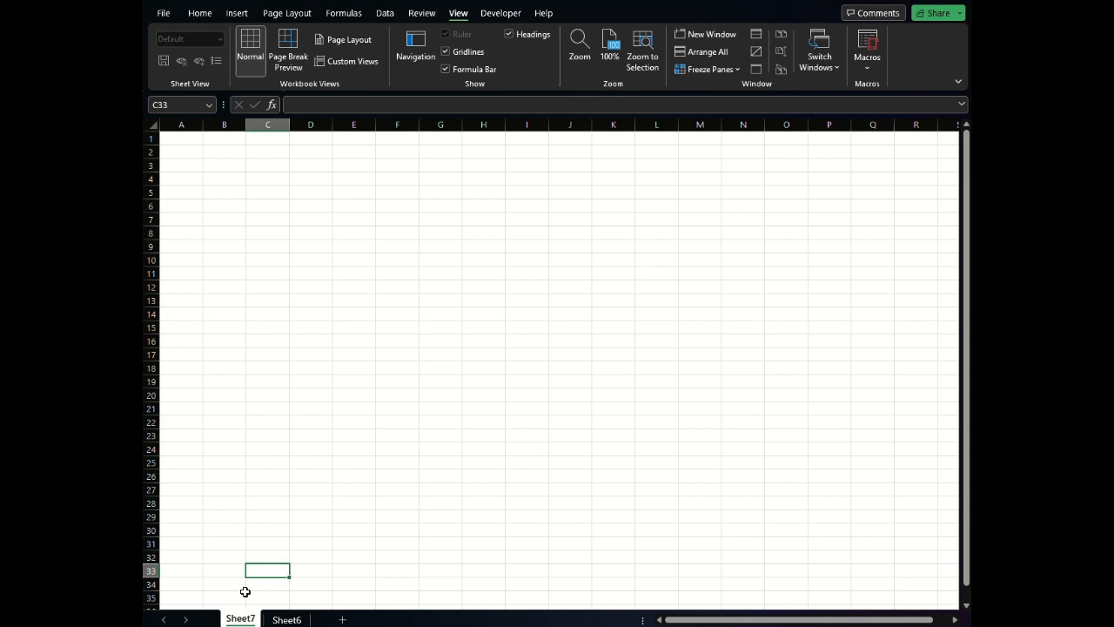
Hide the Quick Access Toolbar and show it again.
{"action": "right_click", "coordinate": [189, 83]}
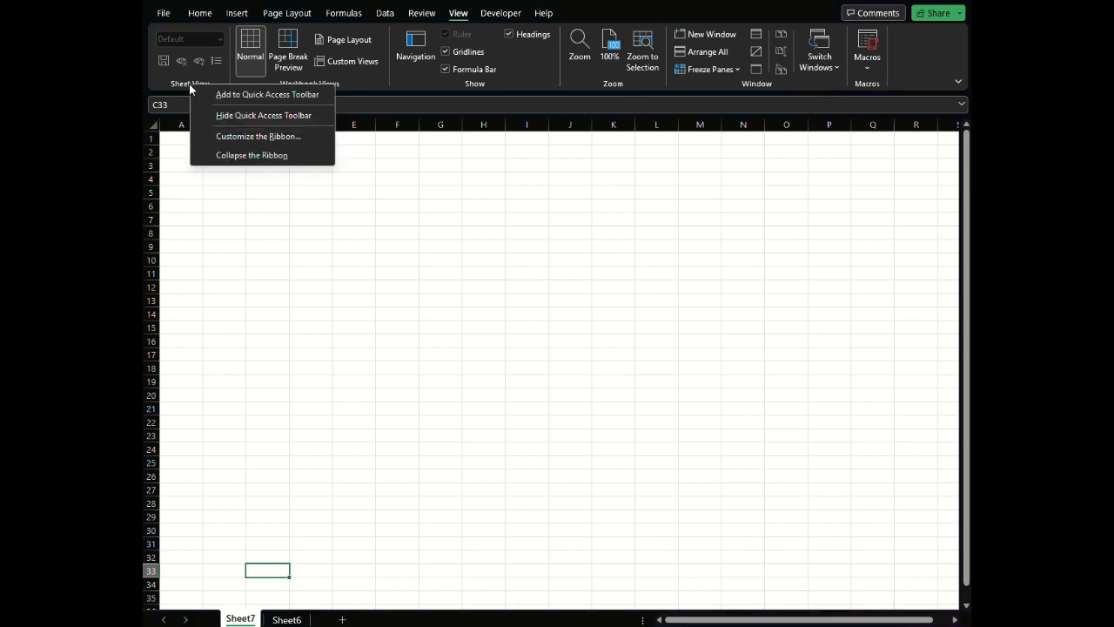
{"action": "left_click", "coordinate": [216, 116]}
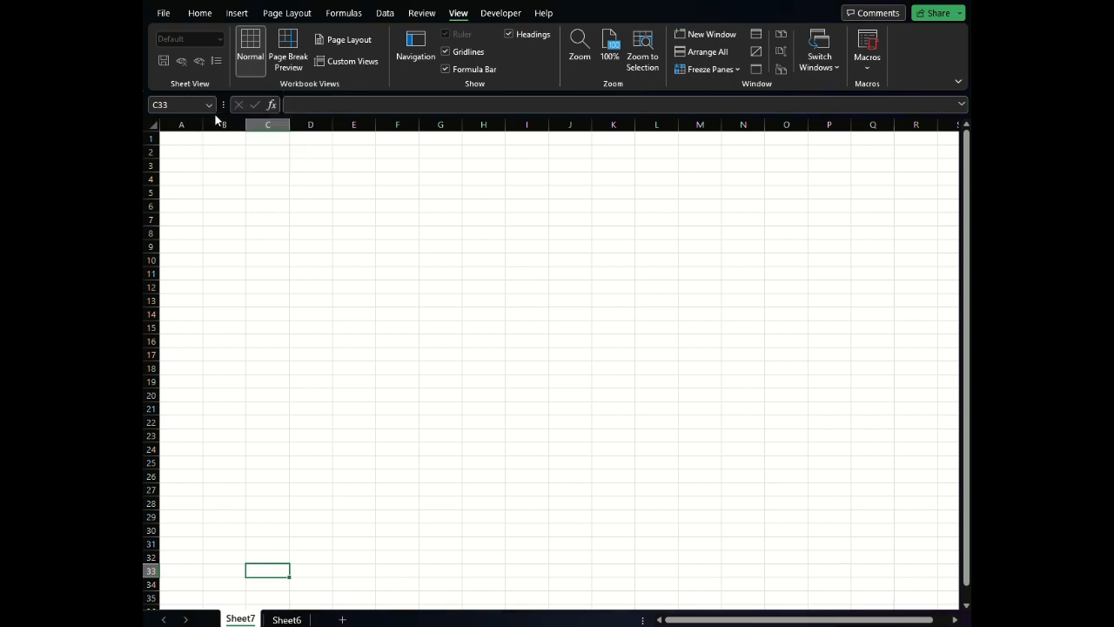
{"action": "right_click", "coordinate": [192, 84]}
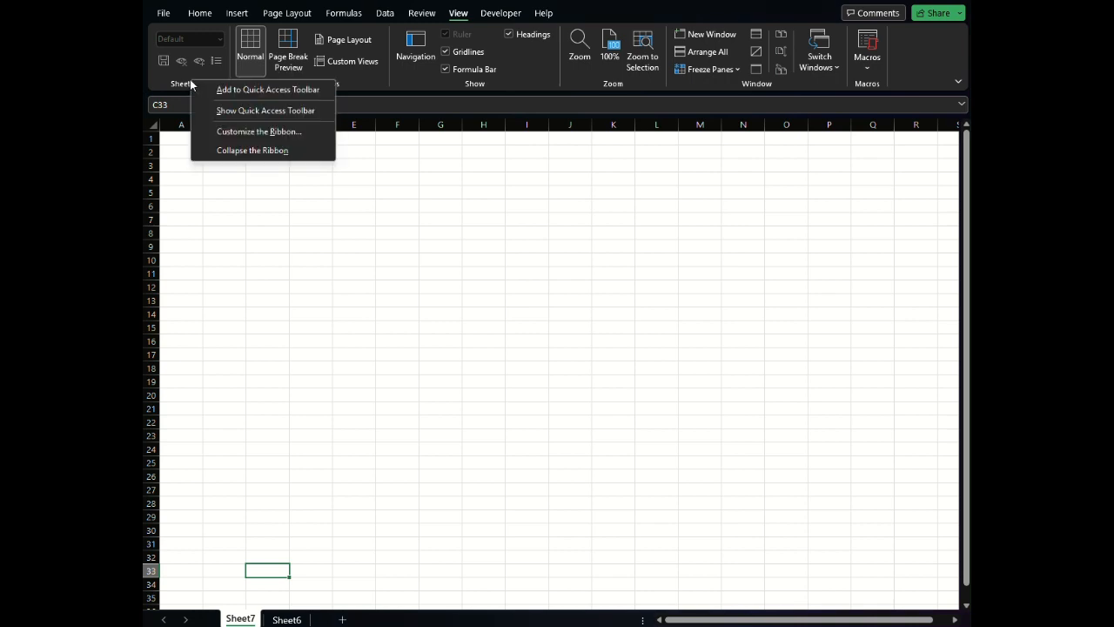
{"action": "left_click", "coordinate": [225, 110]}
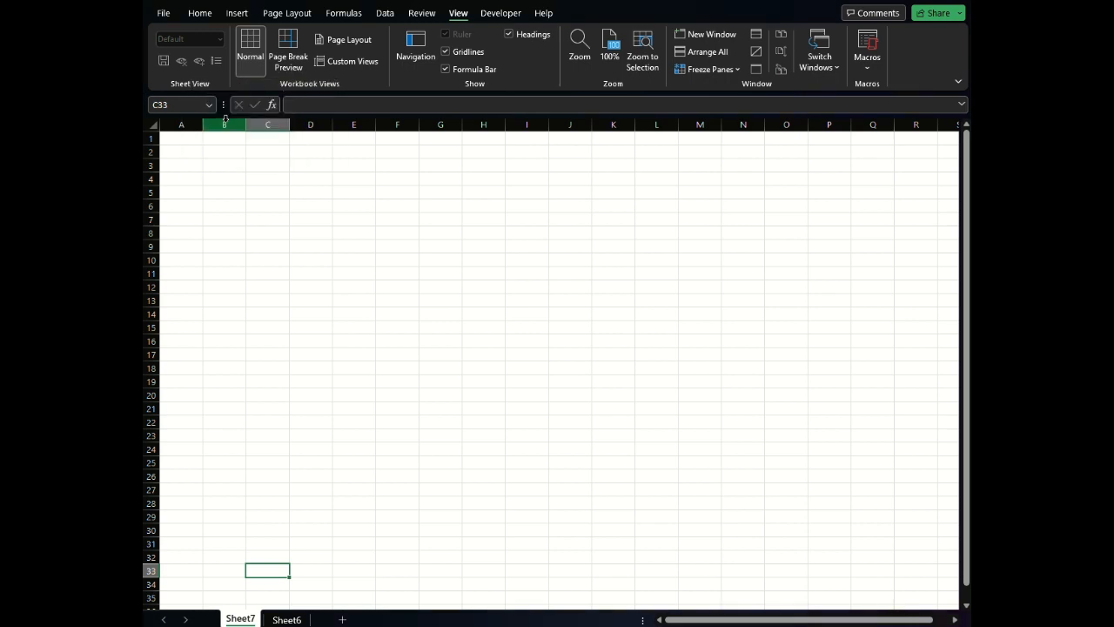
Hide Sheet7 and try to hide Sheet6, the only other visible sheet.
{"action": "right_click", "coordinate": [267, 620]}
{"action": "left_click", "coordinate": [270, 545]}
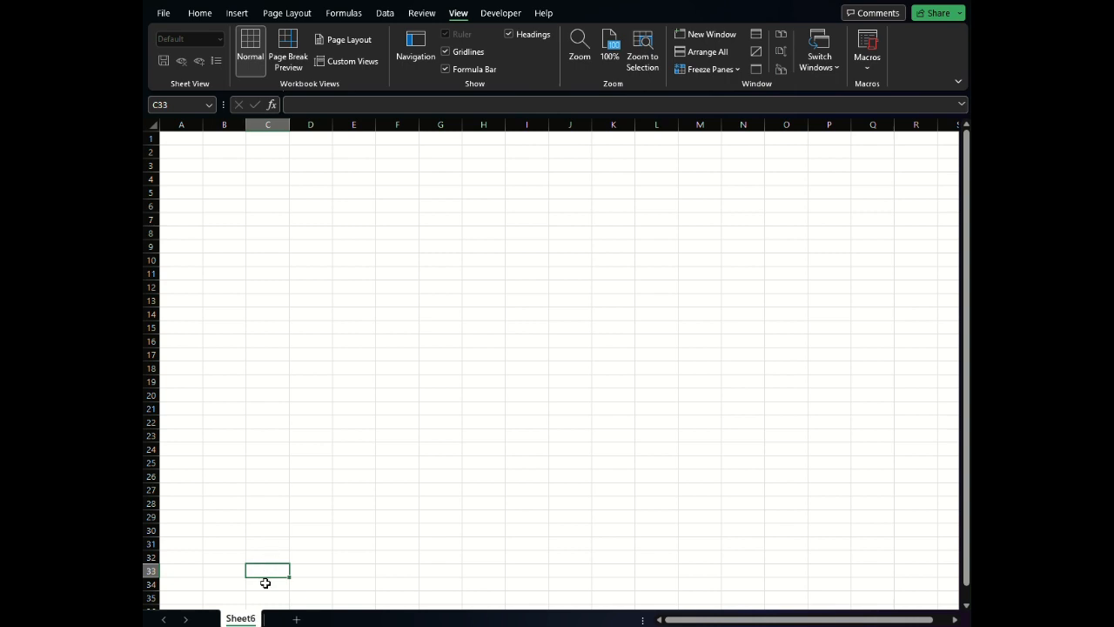
{"action": "right_click", "coordinate": [246, 616]}
{"action": "left_click", "coordinate": [269, 545]}
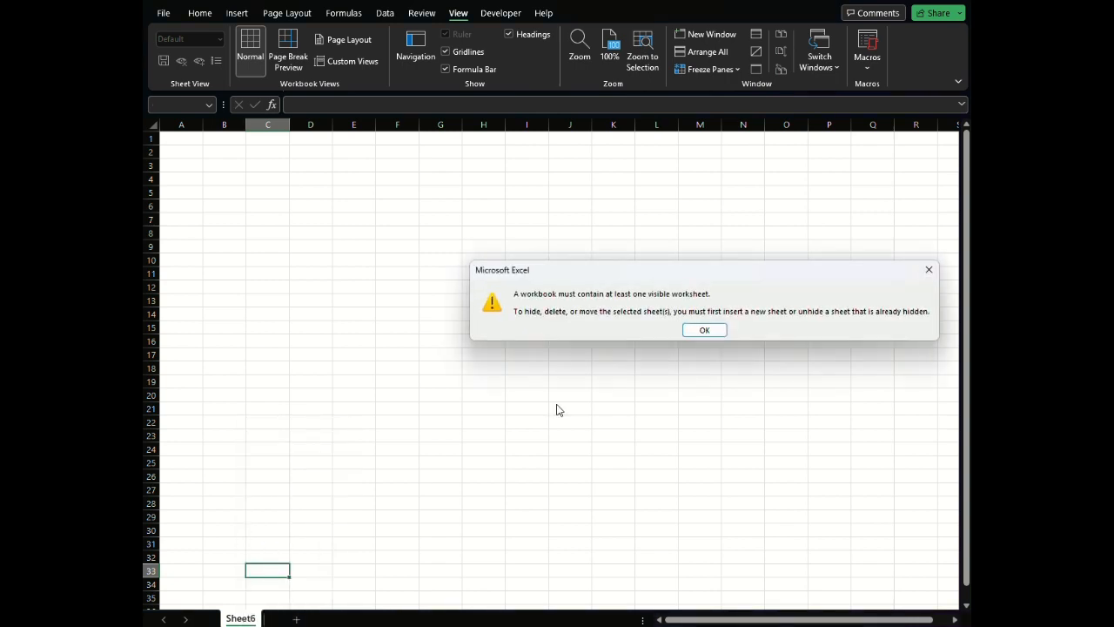
{"action": "left_click", "coordinate": [702, 329]}
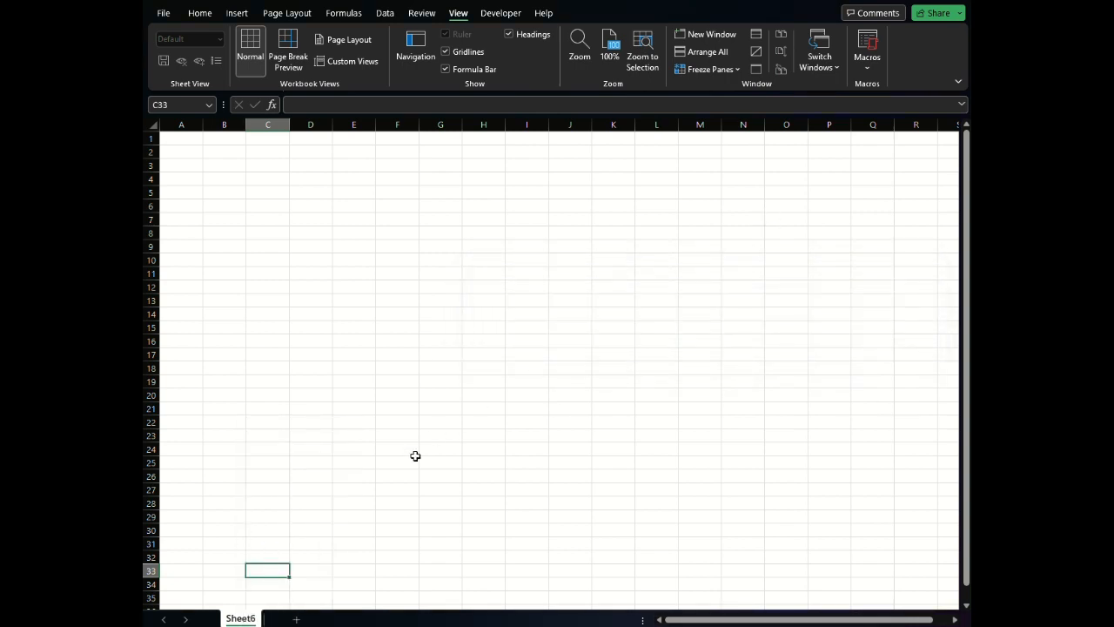
Unhide Sheet1 and Sheet7 together in one operation.
{"action": "right_click", "coordinate": [255, 618]}
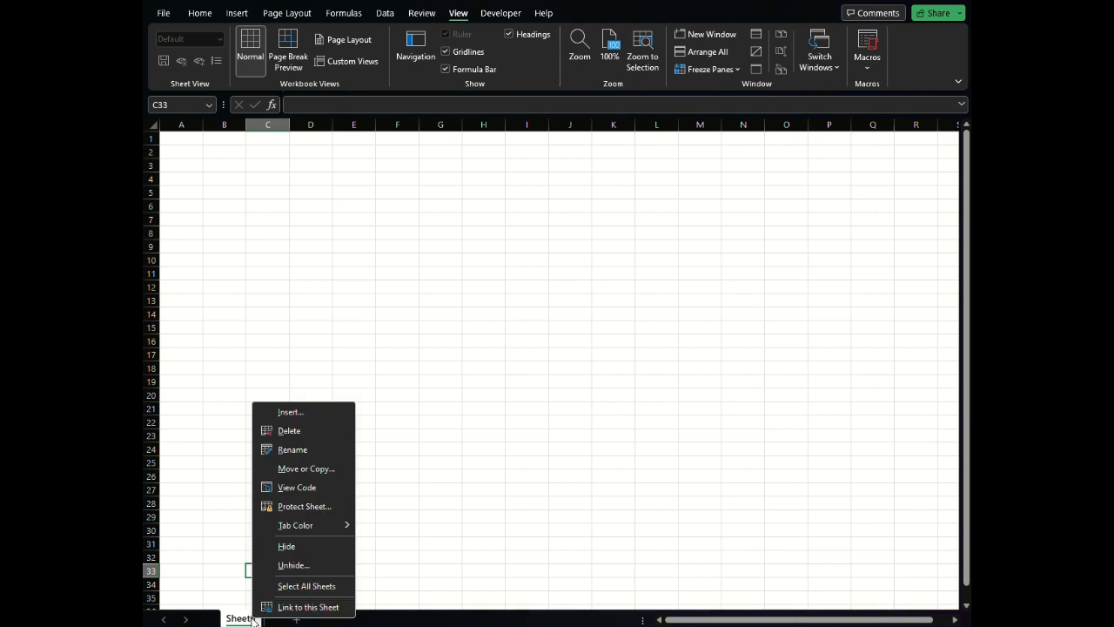
{"action": "left_click", "coordinate": [292, 566]}
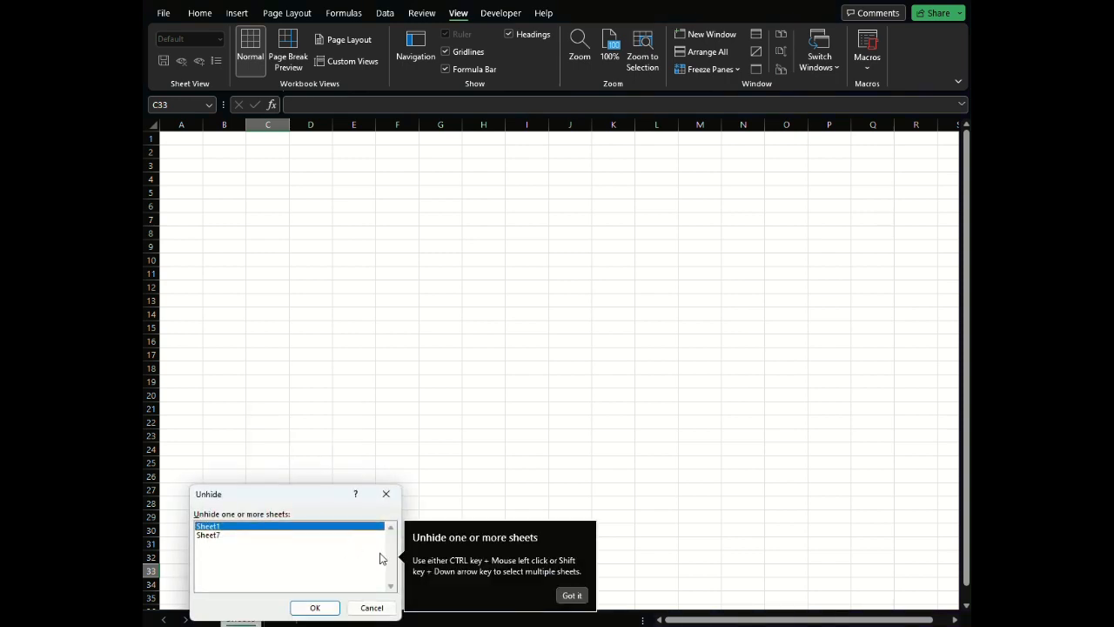
{"action": "left_click", "coordinate": [233, 536], "text": "ctrl"}
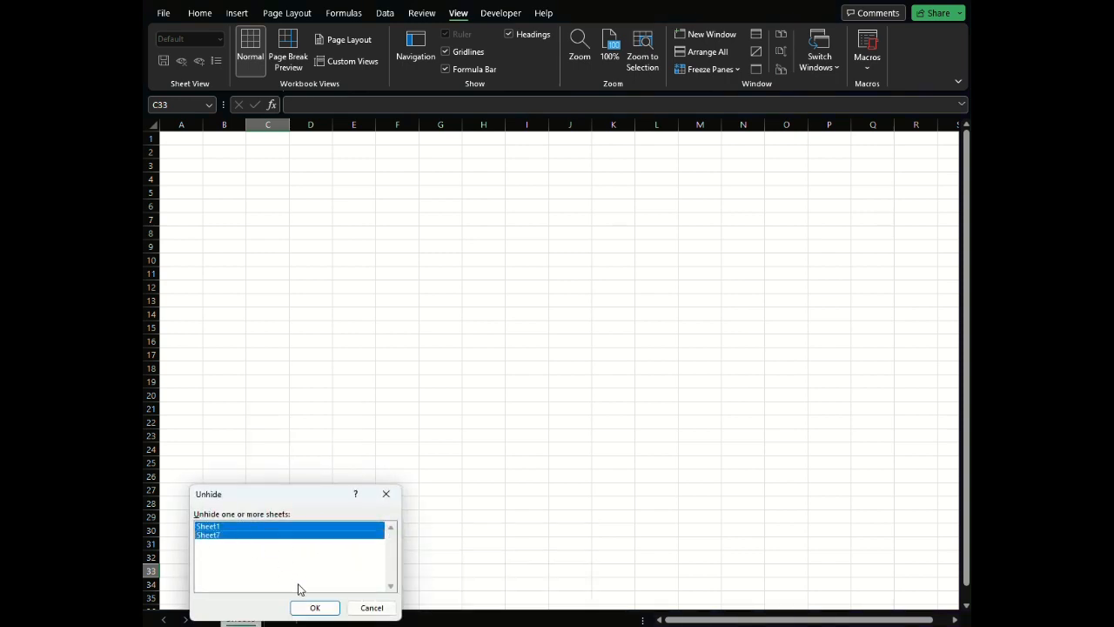
{"action": "left_click", "coordinate": [315, 606]}
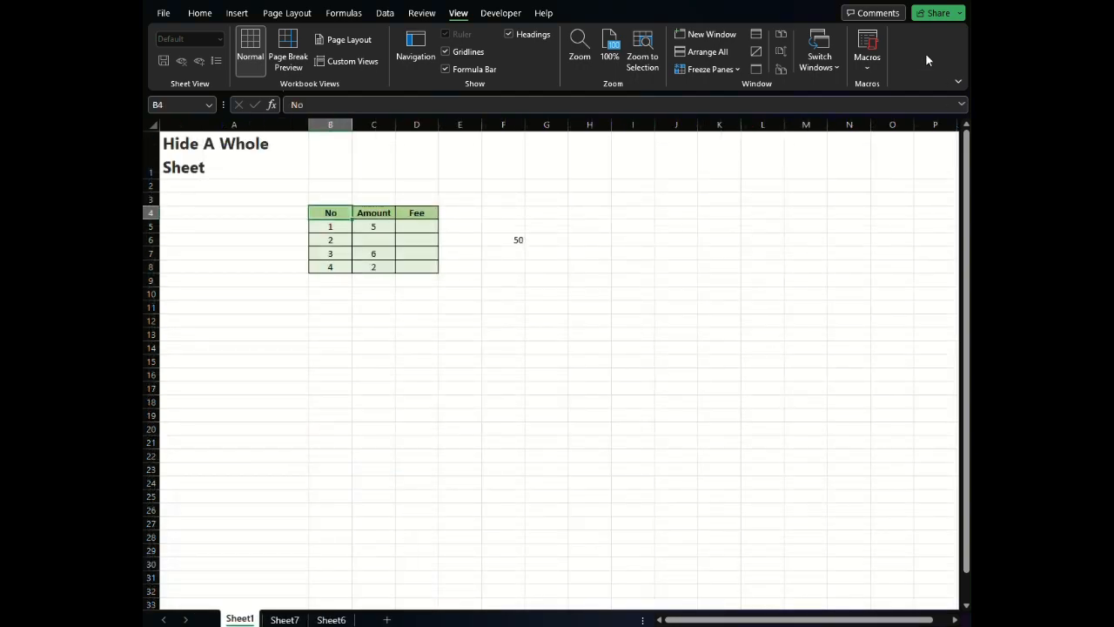